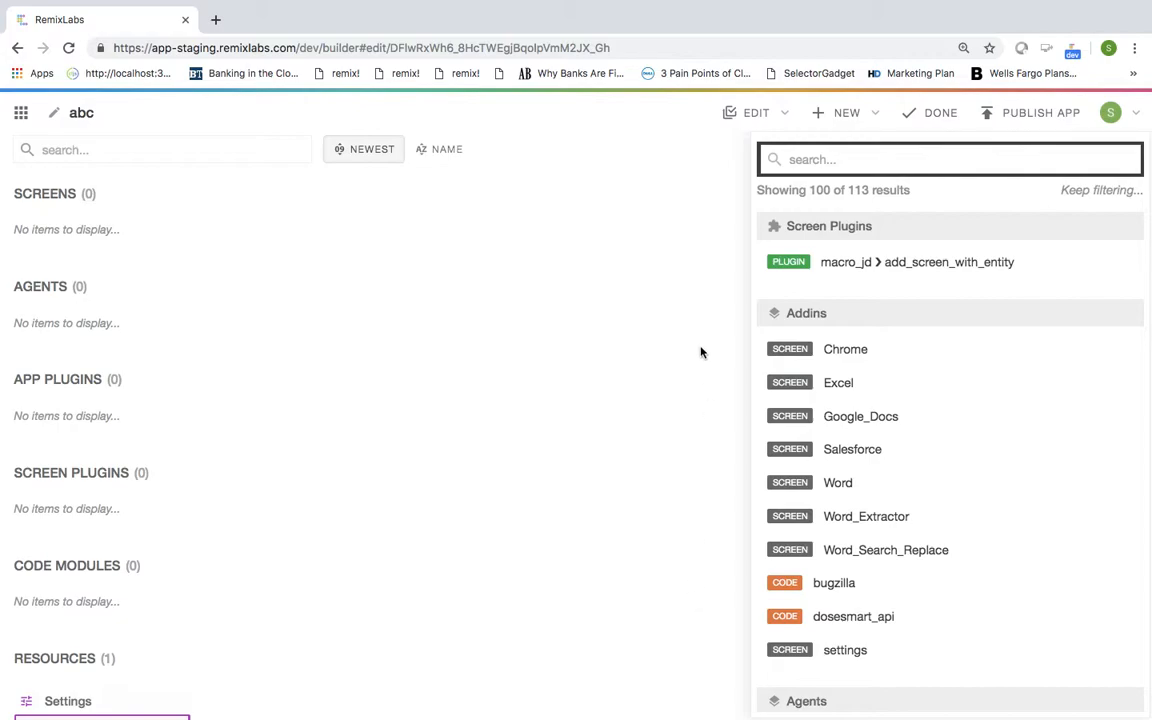
Step: Create a screen named new_person in the abc app and drag its View panel right of the canvas
{"action": "left_click", "coordinate": [852, 116]}
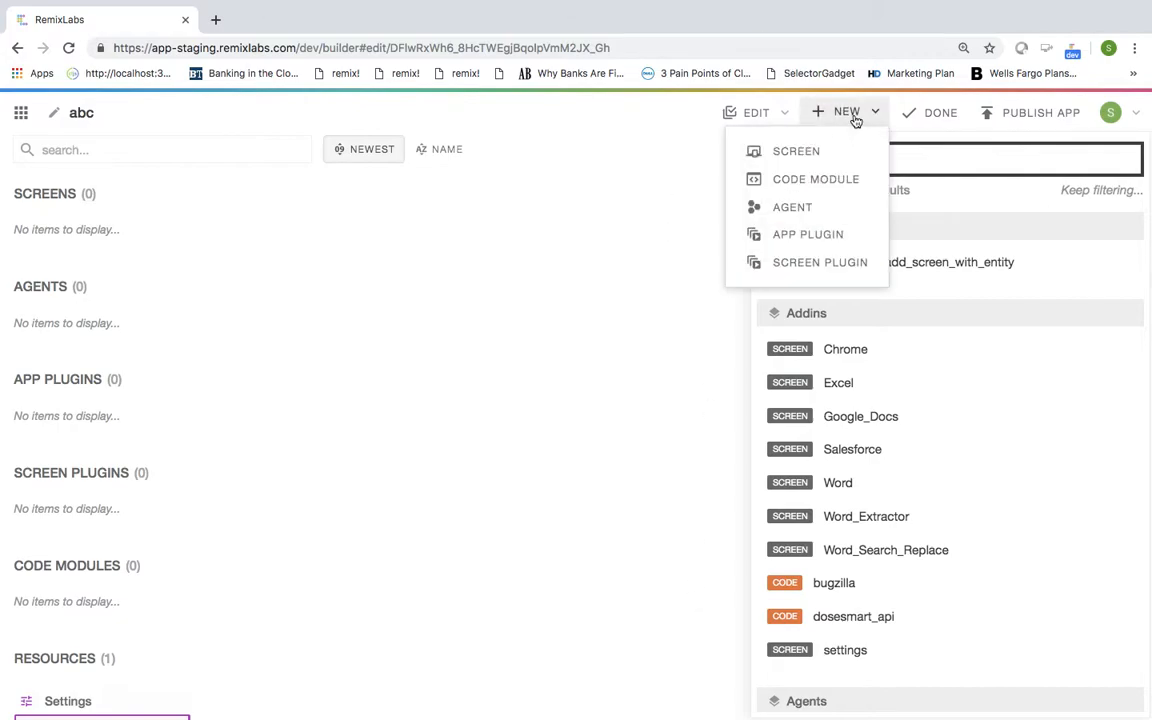
{"action": "left_click", "coordinate": [797, 152]}
{"action": "left_click", "coordinate": [152, 111]}
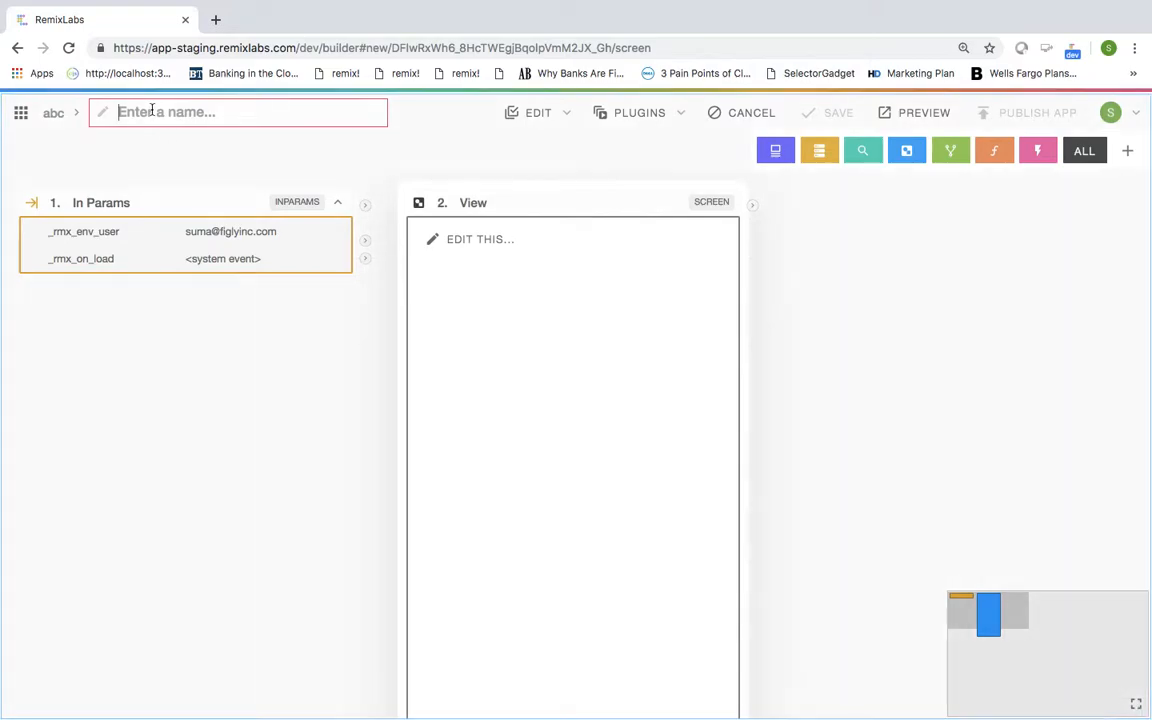
{"action": "type", "text": "new_er"}
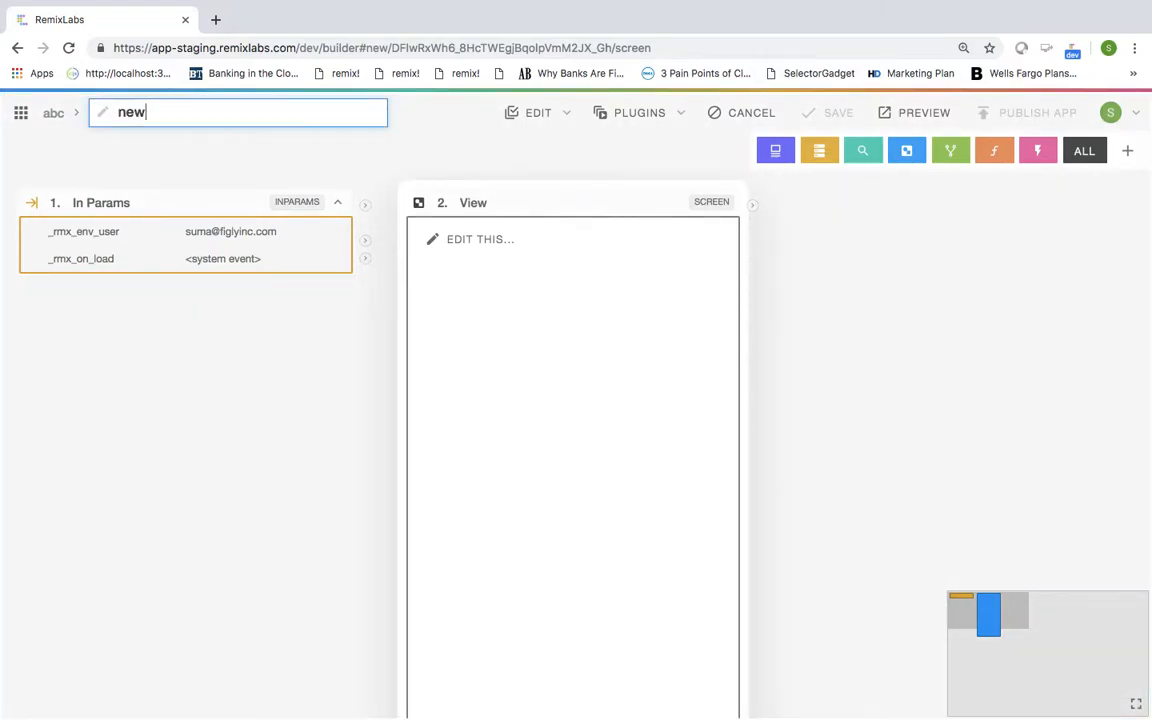
{"action": "key", "text": "BackSpace"}
{"action": "key", "text": "BackSpace"}
{"action": "type", "text": "person"}
{"action": "left_click", "coordinate": [280, 391]}
{"action": "left_click_drag", "start_coordinate": [524, 206], "coordinate": [877, 206]}
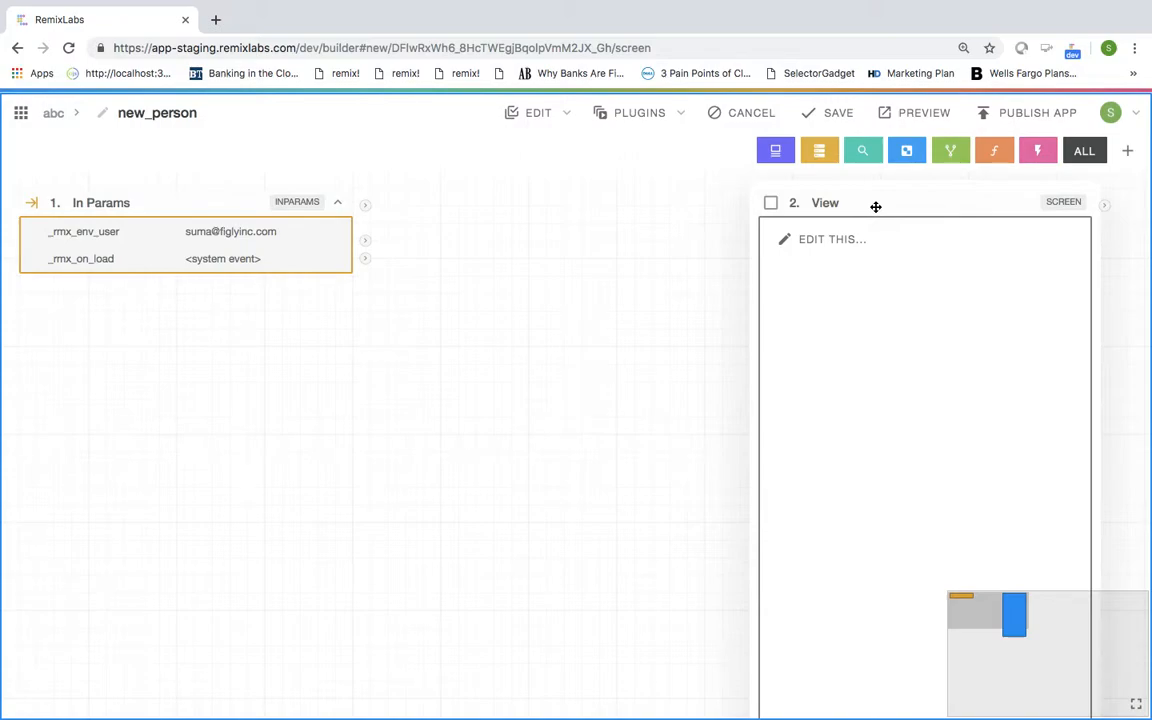
Step: Create a new blank component and place its card below In Params
{"action": "left_click", "coordinate": [774, 150]}
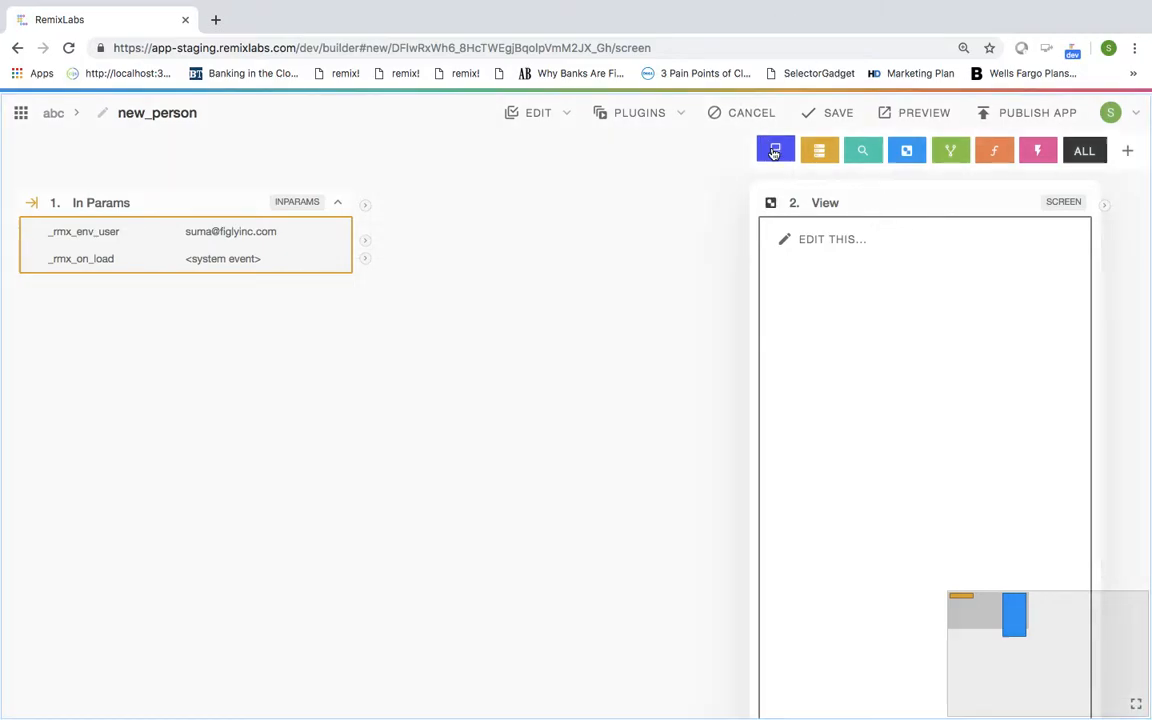
{"action": "left_click", "coordinate": [797, 186]}
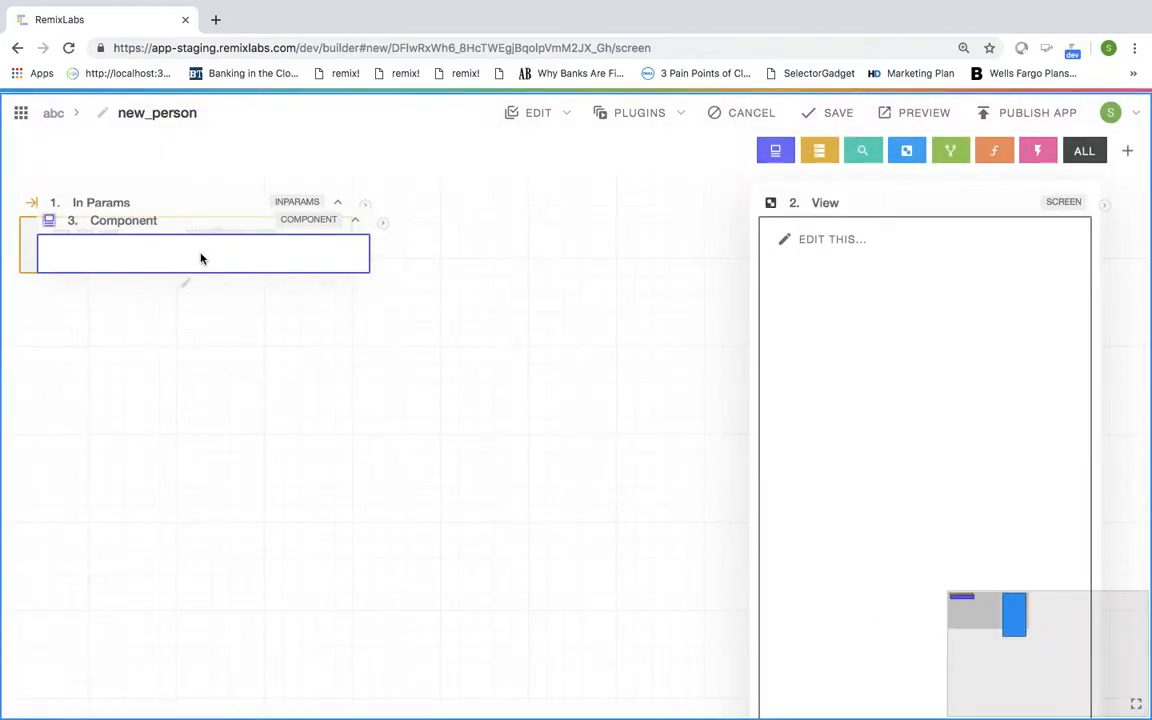
{"action": "left_click_drag", "start_coordinate": [181, 224], "coordinate": [188, 337]}
{"action": "left_click", "coordinate": [167, 332]}
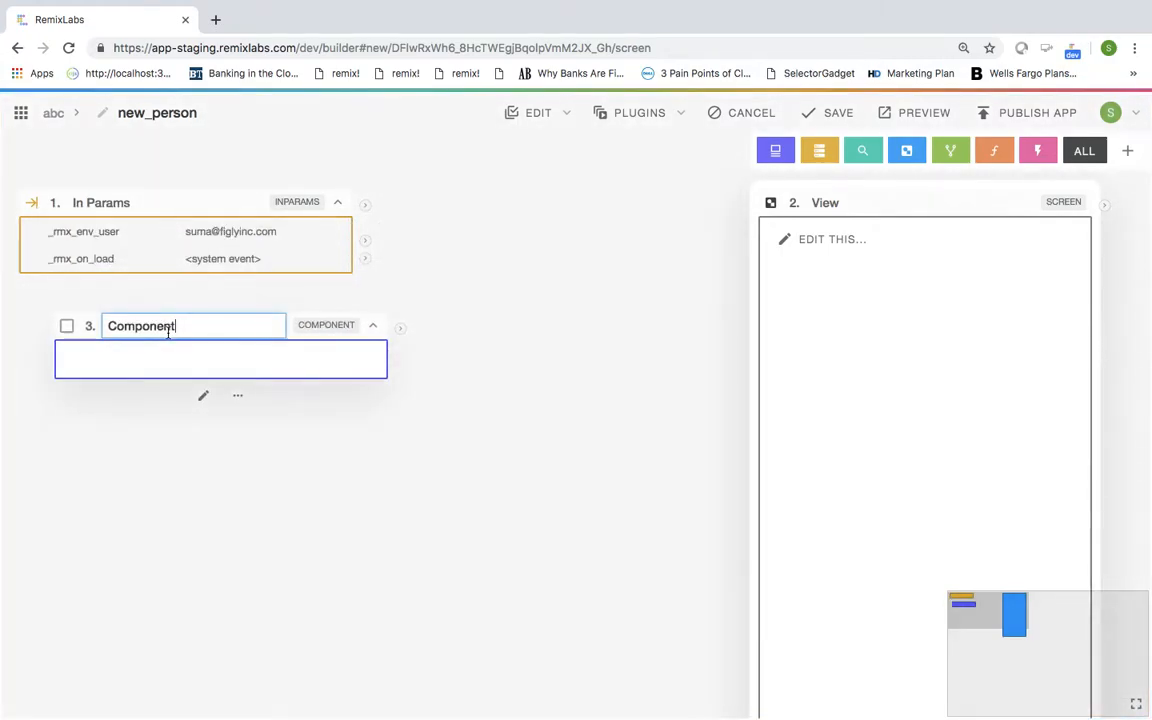
{"action": "key", "text": "Escape"}
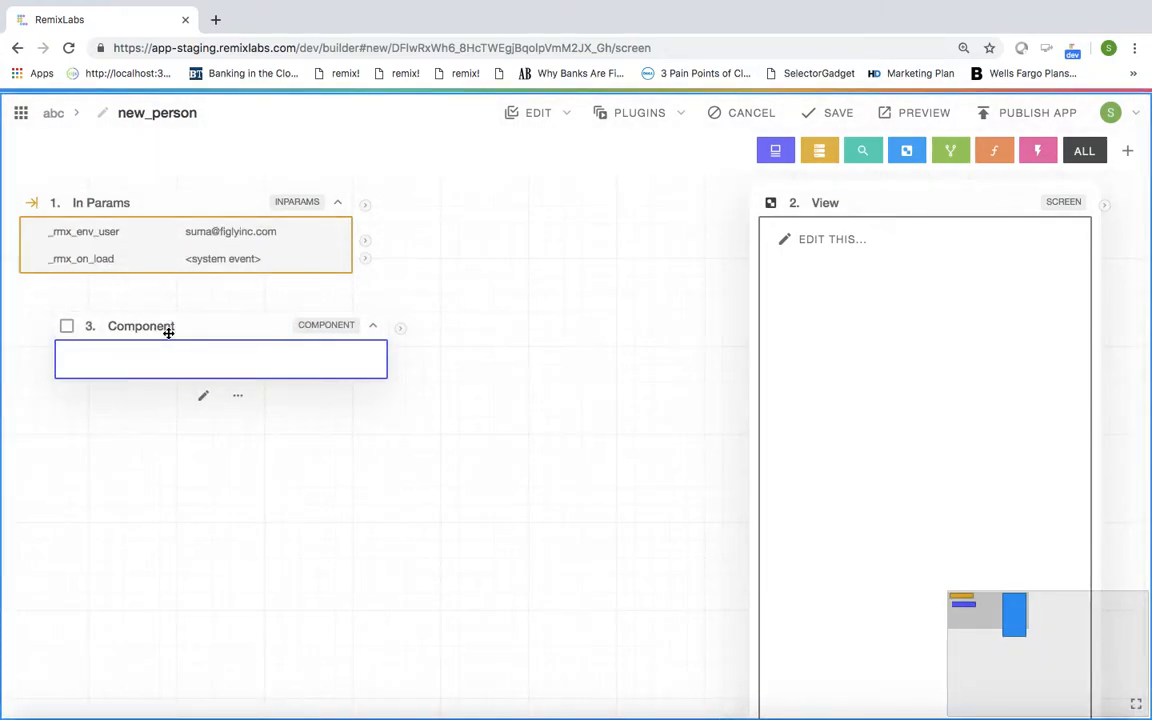
Step: Rename the component to 'Person Form' and open it for editing
{"action": "left_click", "coordinate": [168, 332]}
{"action": "key", "text": "BackSpace"}
{"action": "key", "text": "BackSpace"}
{"action": "key", "text": "BackSpace"}
{"action": "key", "text": "BackSpace"}
{"action": "key", "text": "BackSpace"}
{"action": "key", "text": "BackSpace"}
{"action": "key", "text": "BackSpace"}
{"action": "key", "text": "BackSpace"}
{"action": "key", "text": "BackSpace"}
{"action": "type", "text": "Perso"}
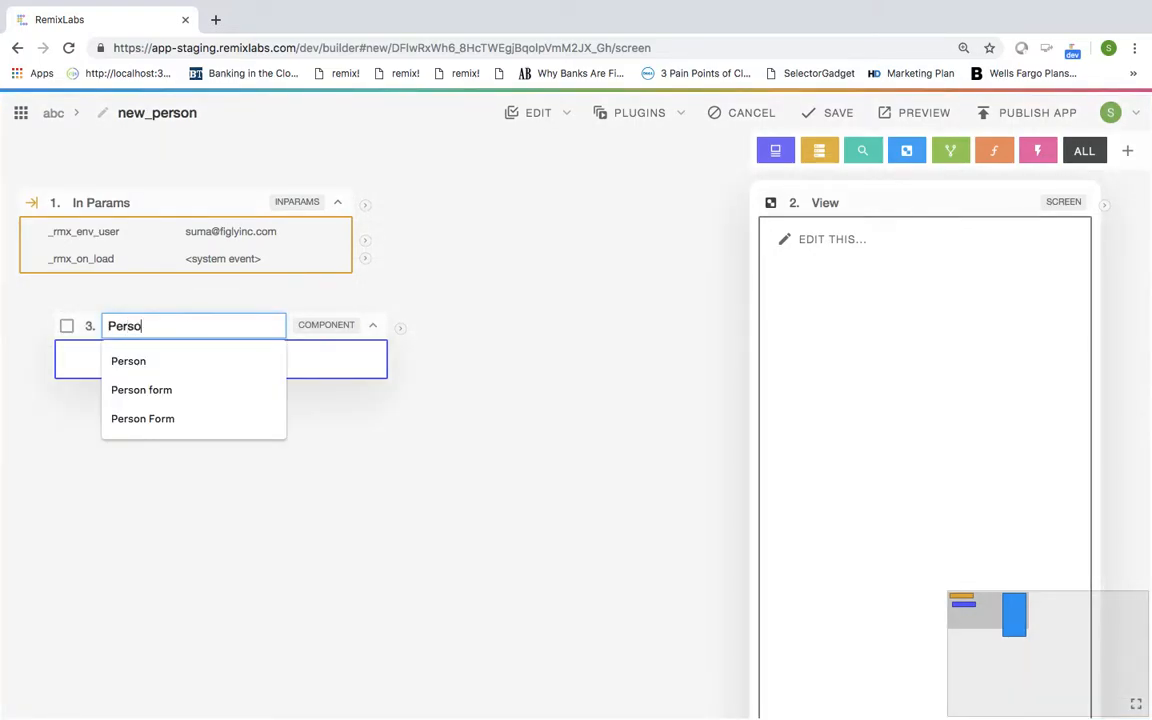
{"action": "type", "text": "n Form"}
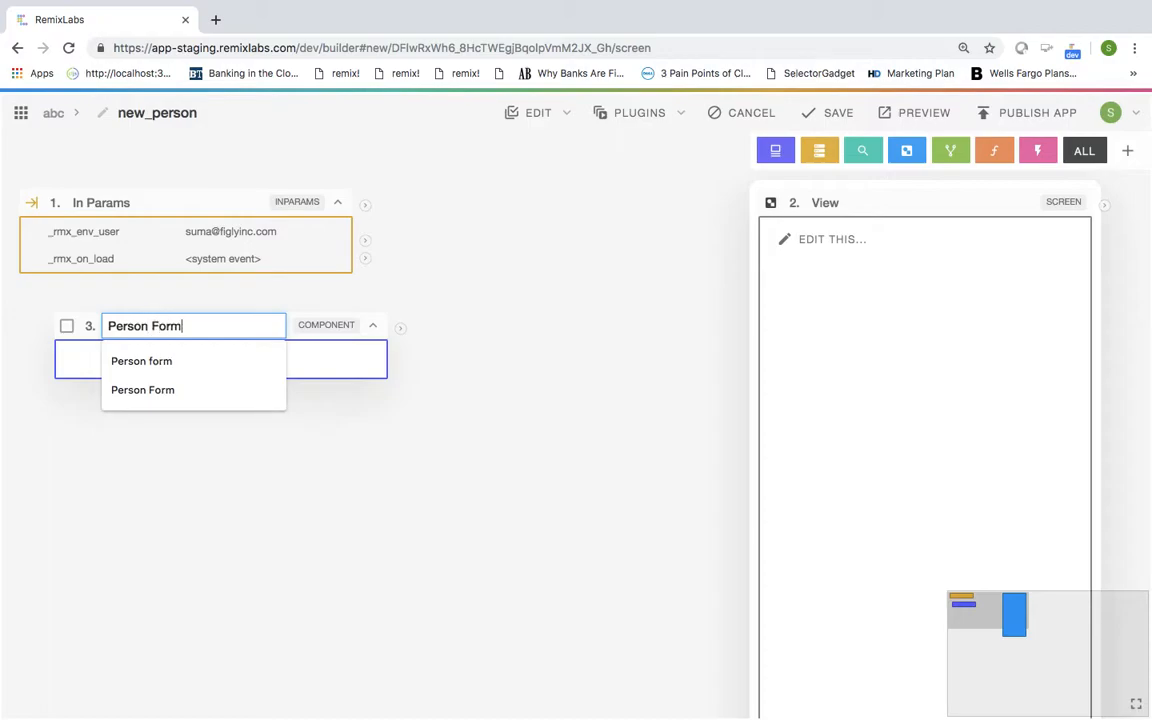
{"action": "type", "text": "Co"}
{"action": "key", "text": "BackSpace"}
{"action": "key", "text": "BackSpace"}
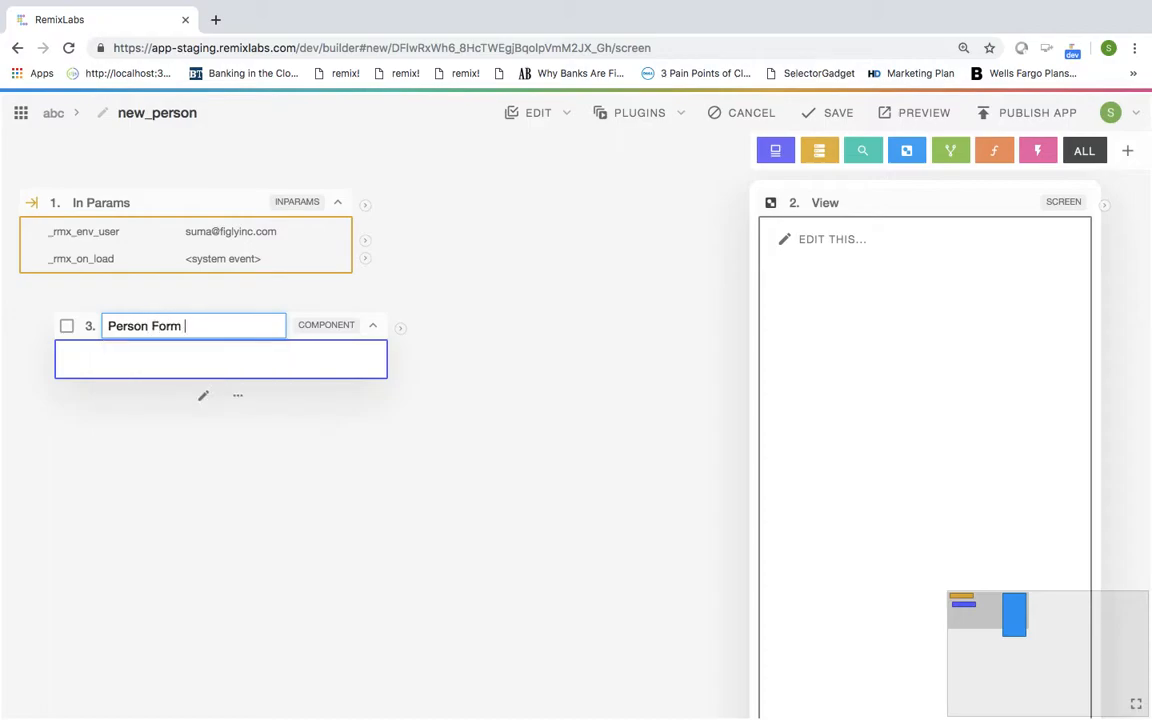
{"action": "left_click", "coordinate": [203, 396]}
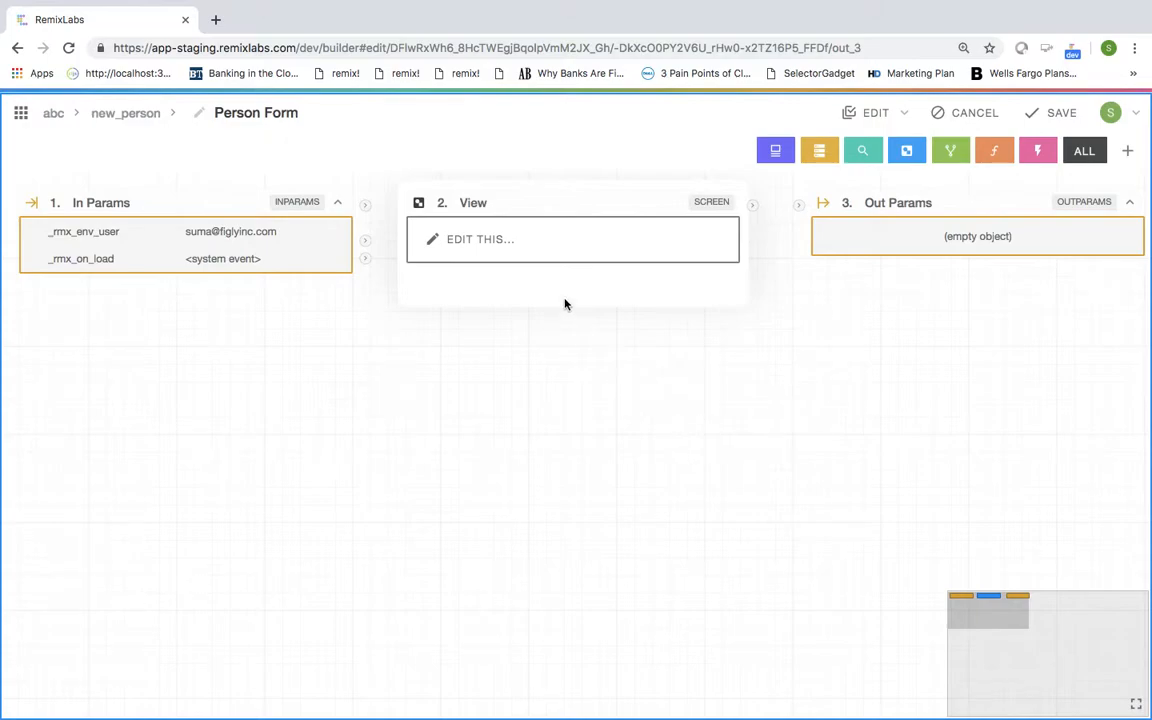
Step: Move View aside, then add the 'take picture' search's Take Picture Button and Image Preview component mid-canvas
{"action": "left_click_drag", "start_coordinate": [532, 200], "coordinate": [951, 368]}
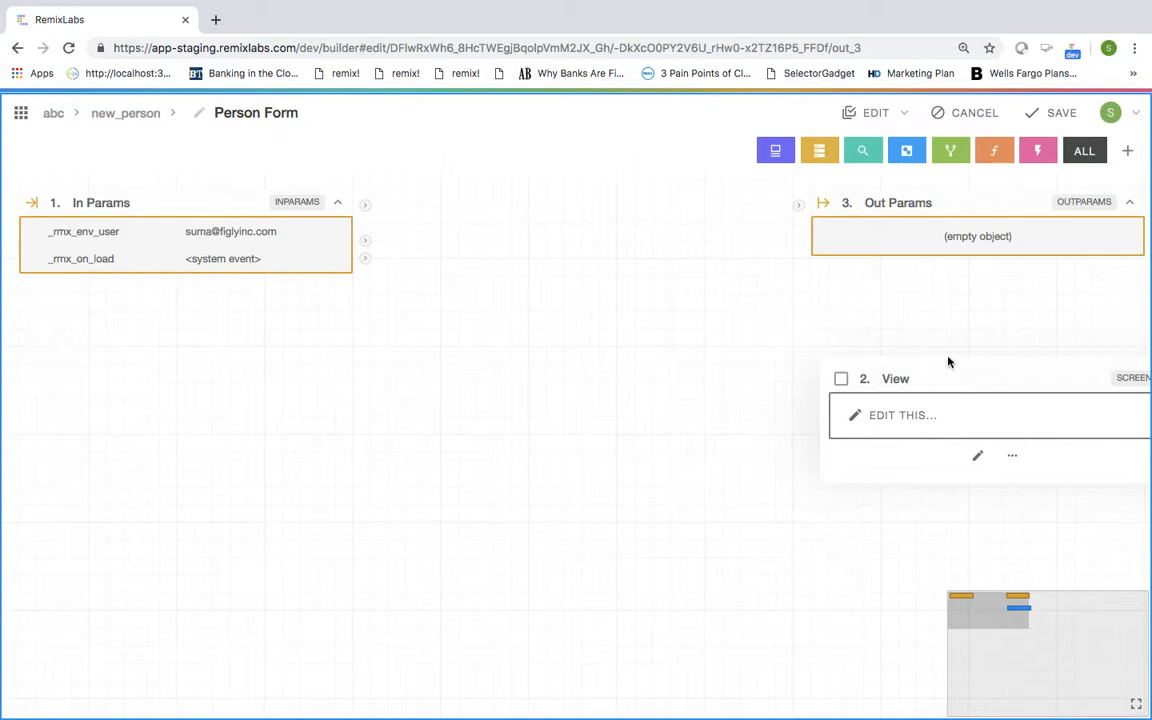
{"action": "left_click", "coordinate": [776, 152]}
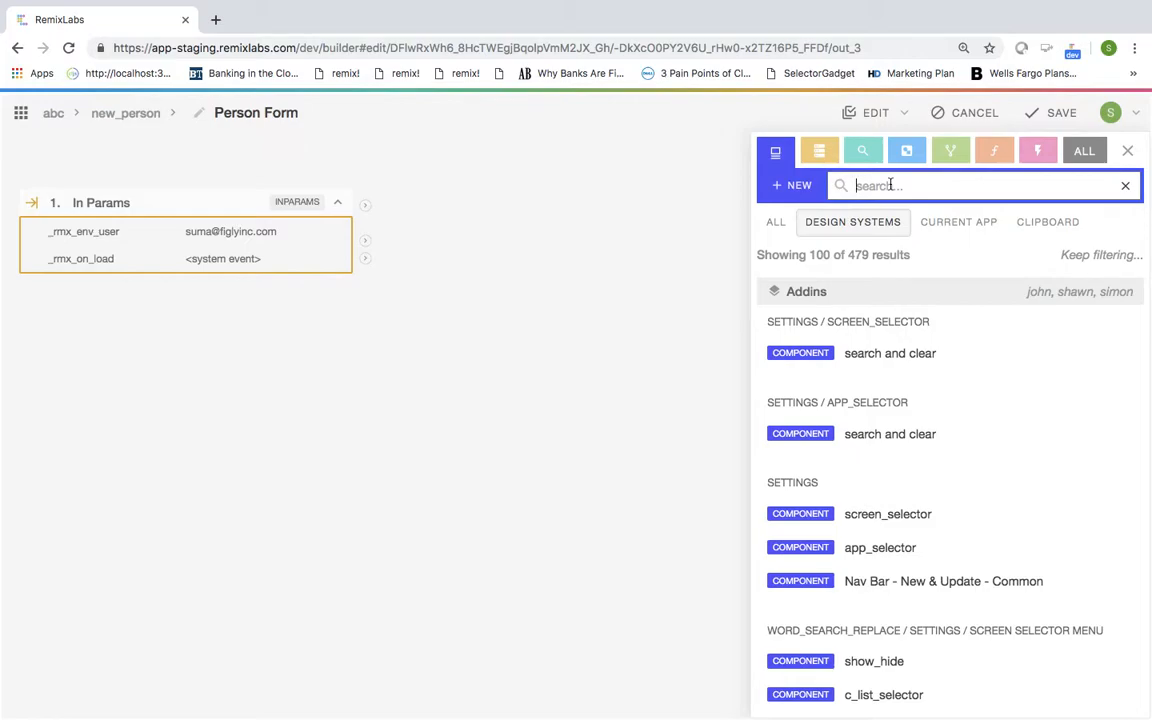
{"action": "type", "text": "take"}
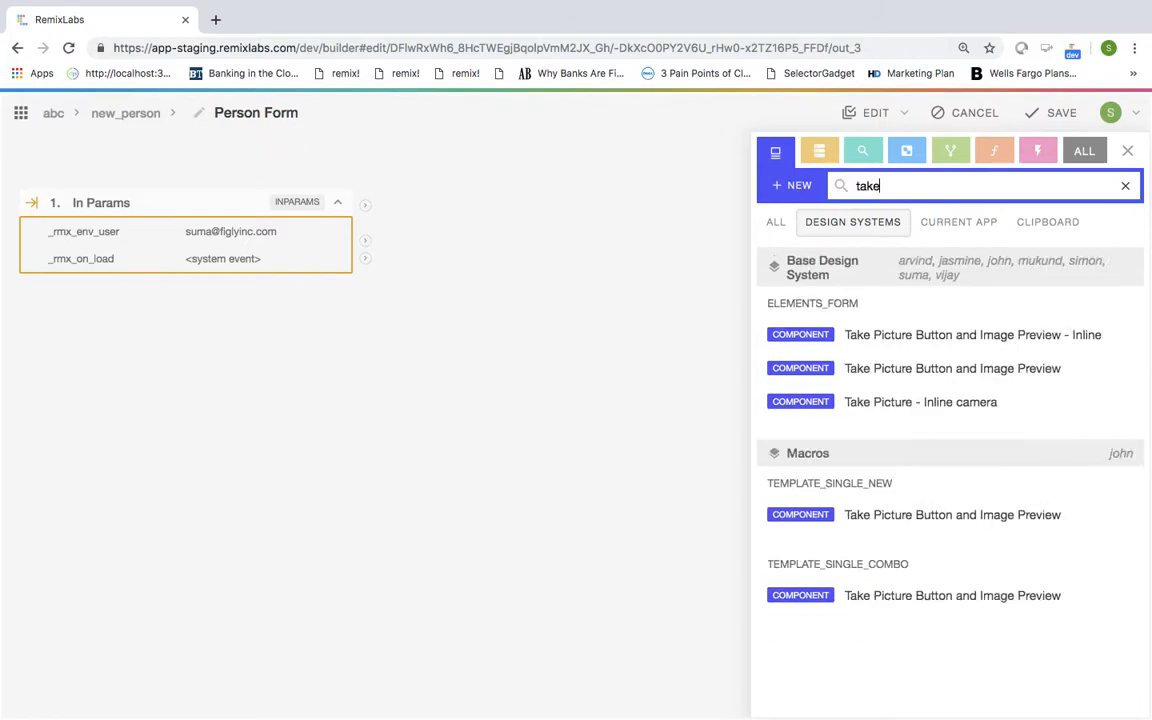
{"action": "type", "text": " picture"}
{"action": "mouse_move", "coordinate": [932, 339]}
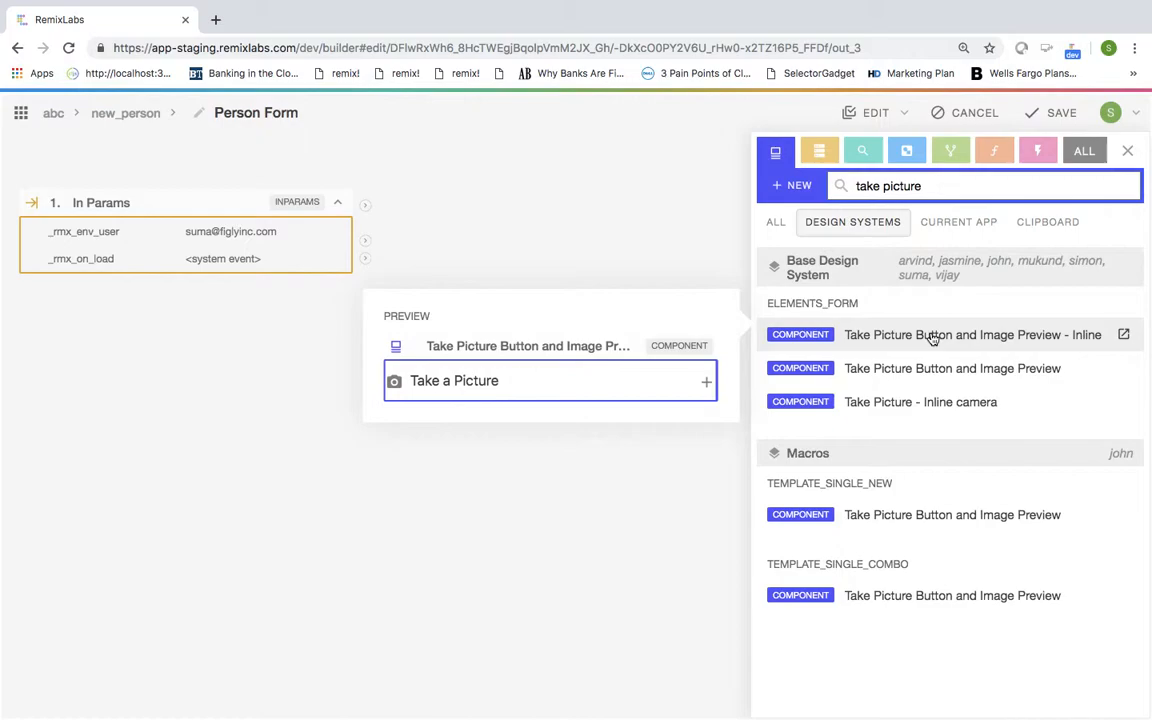
{"action": "left_click", "coordinate": [878, 338]}
{"action": "mouse_move", "coordinate": [180, 224]}
{"action": "left_mouse_down"}
{"action": "mouse_move", "coordinate": [558, 265]}
{"action": "mouse_move", "coordinate": [558, 249]}
{"action": "left_mouse_up"}
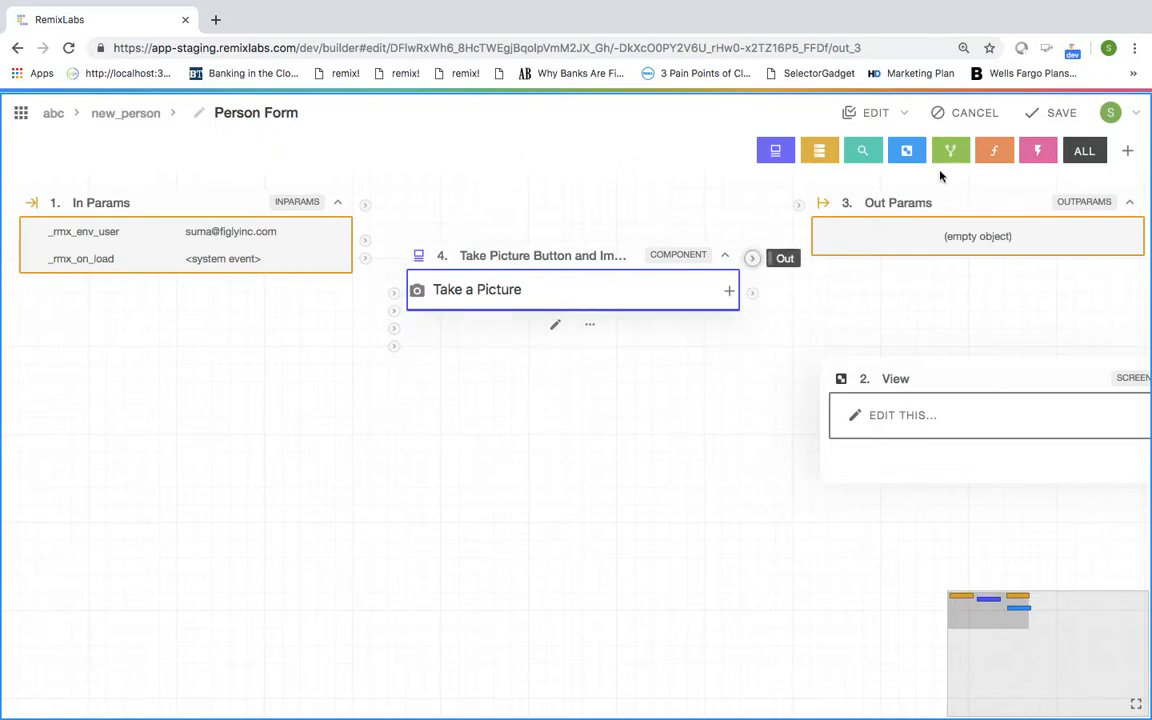
Step: Save Person Form and new_person, add the Base Design System screen_camera screen, then reopen abc
{"action": "left_click", "coordinate": [1062, 114]}
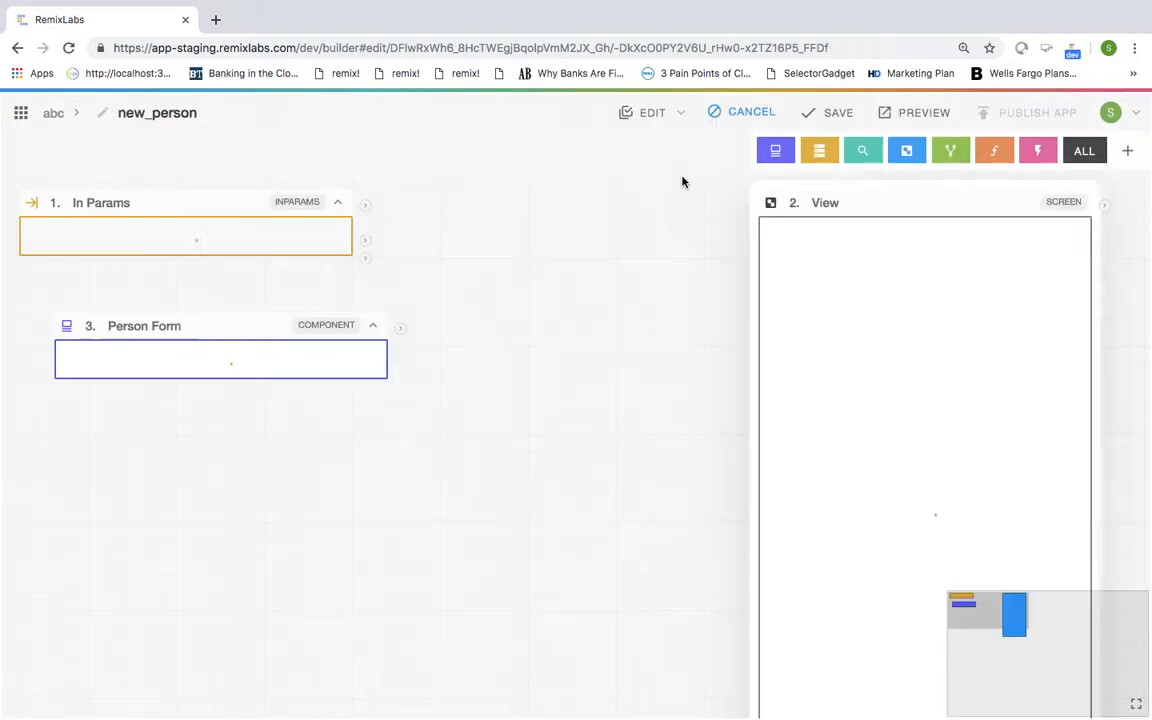
{"action": "left_click", "coordinate": [852, 116]}
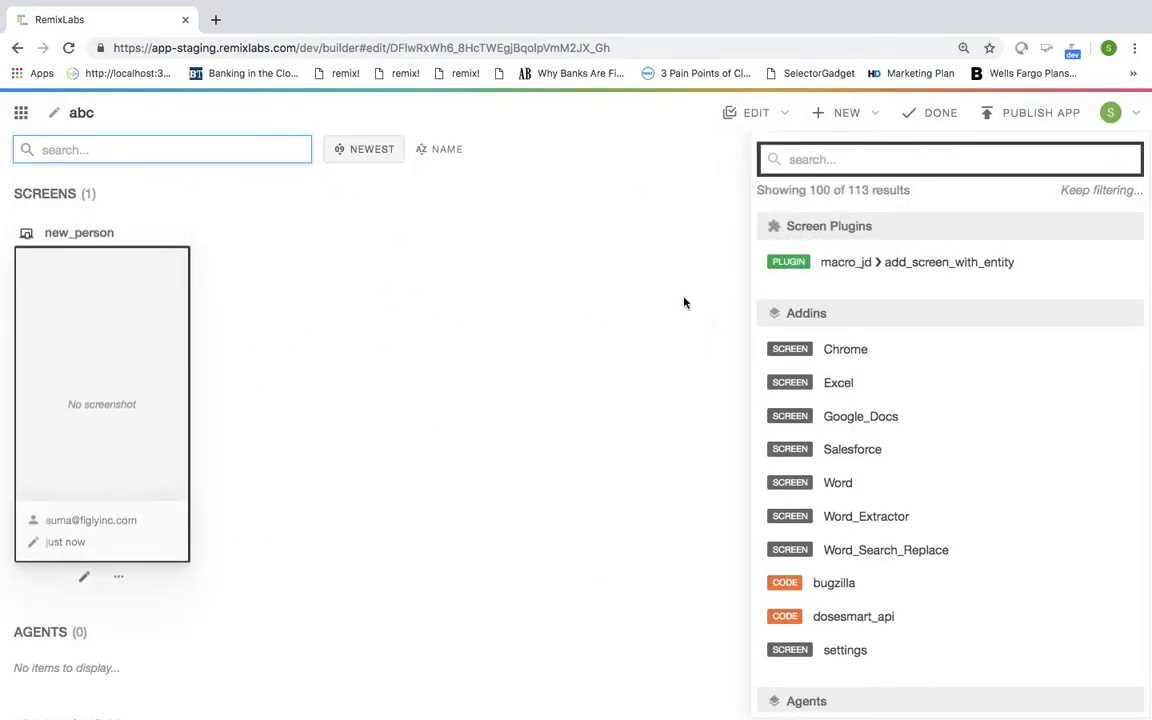
{"action": "left_click", "coordinate": [820, 160]}
{"action": "left_click", "coordinate": [820, 160]}
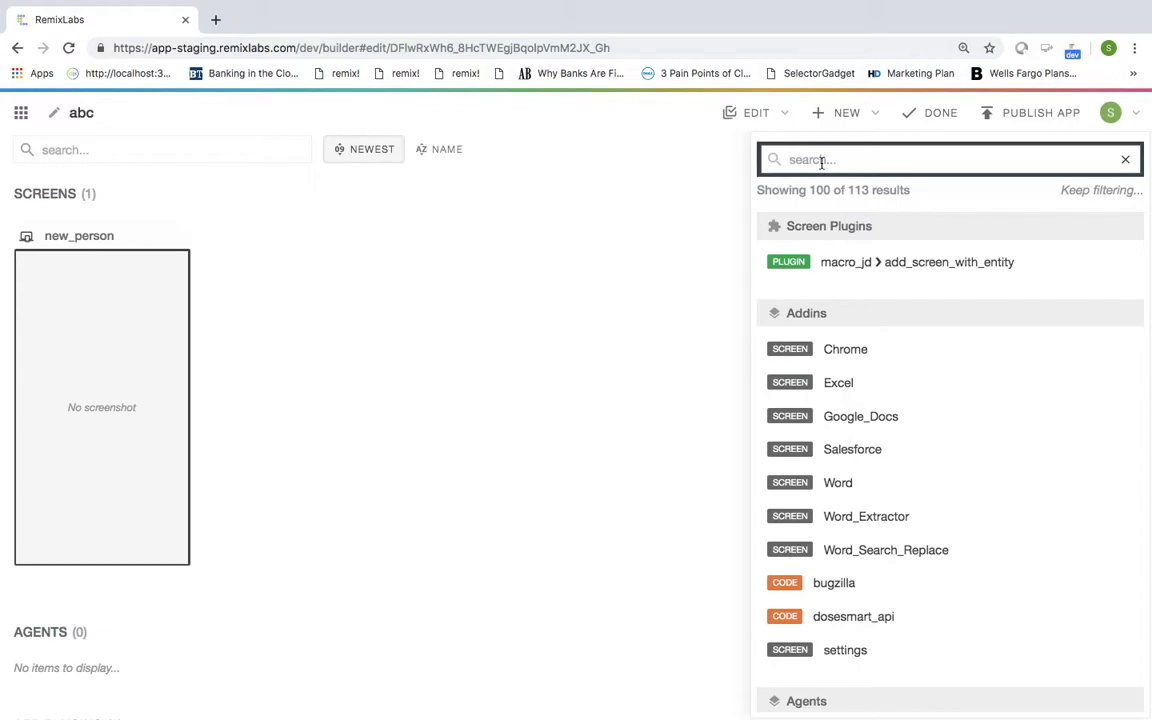
{"action": "type", "text": "camer"}
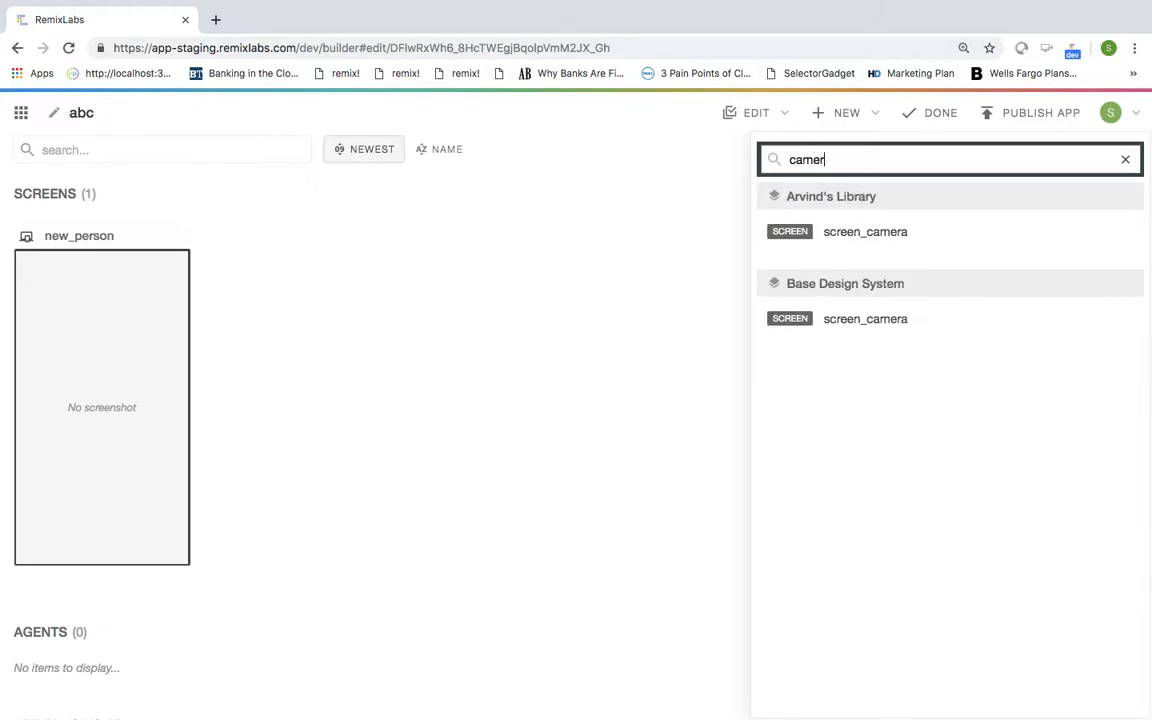
{"action": "left_click", "coordinate": [867, 321]}
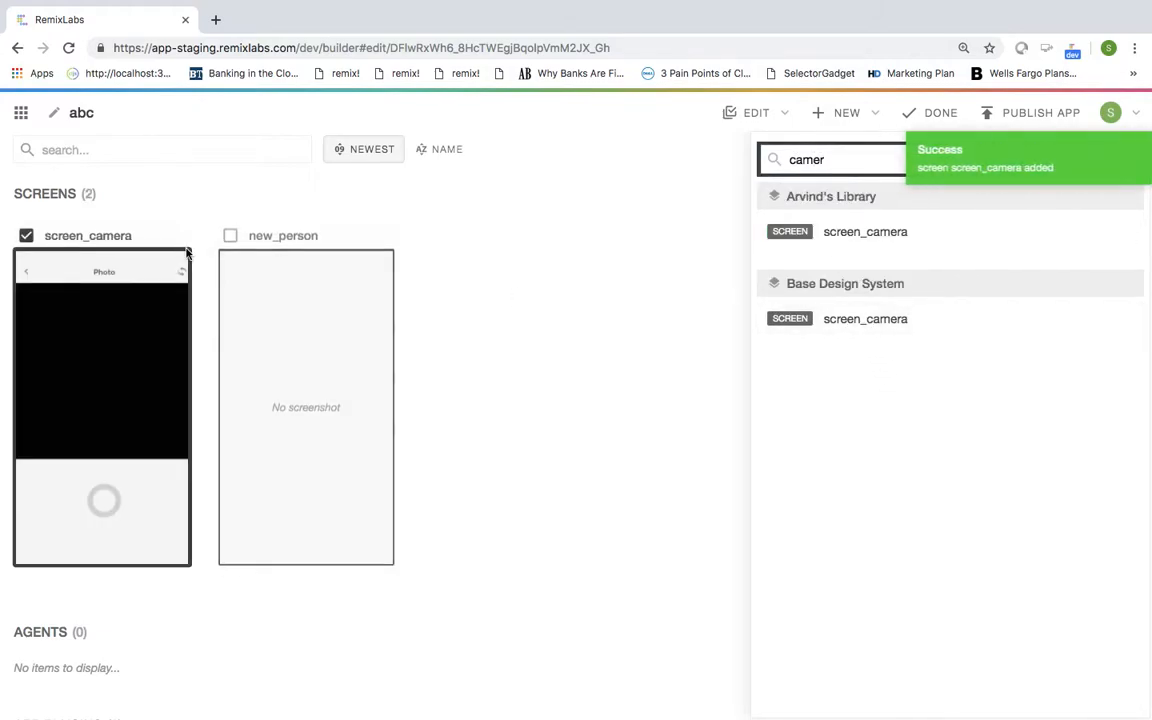
{"action": "left_click", "coordinate": [940, 114]}
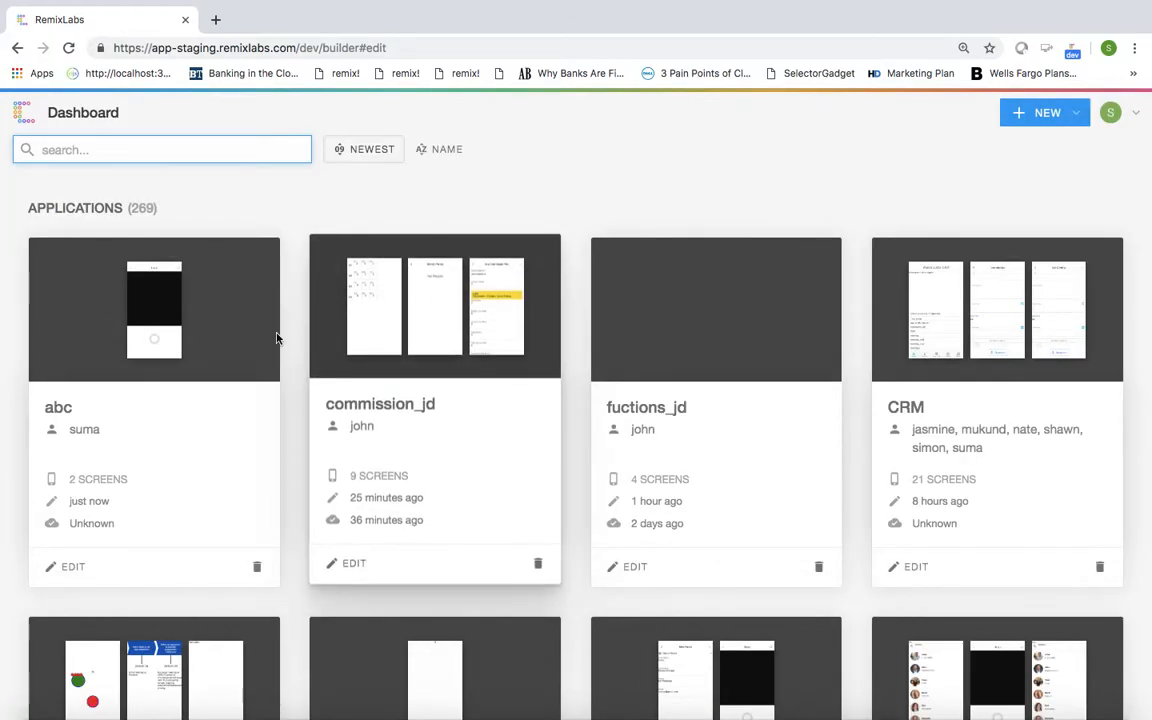
{"action": "left_click", "coordinate": [70, 563]}
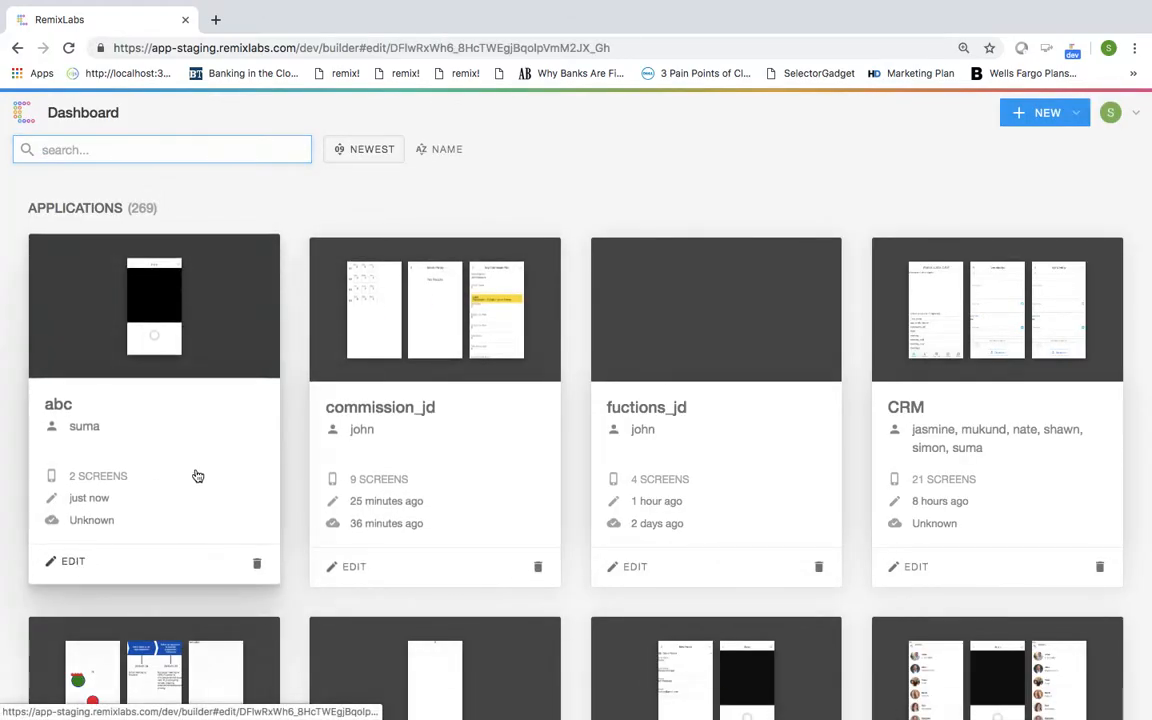
Step: Reopen new_person, shift the Person Form block right, and edit Person Form
{"action": "left_click", "coordinate": [287, 577]}
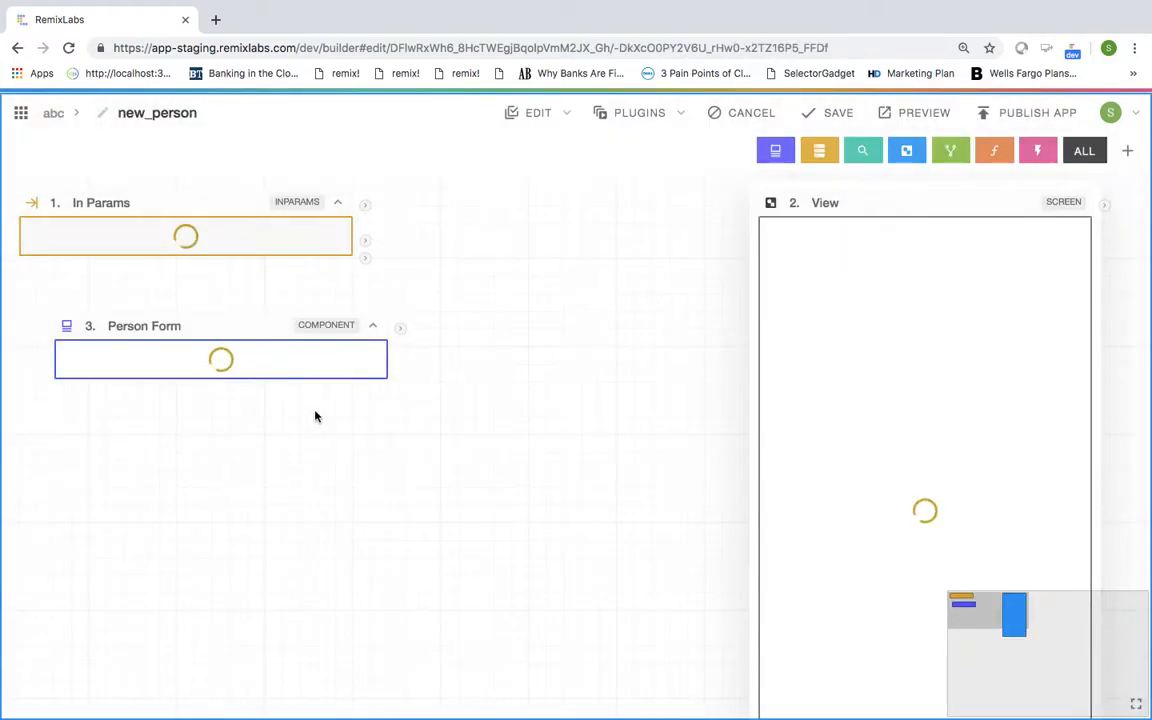
{"action": "left_click_drag", "start_coordinate": [252, 329], "coordinate": [438, 330]}
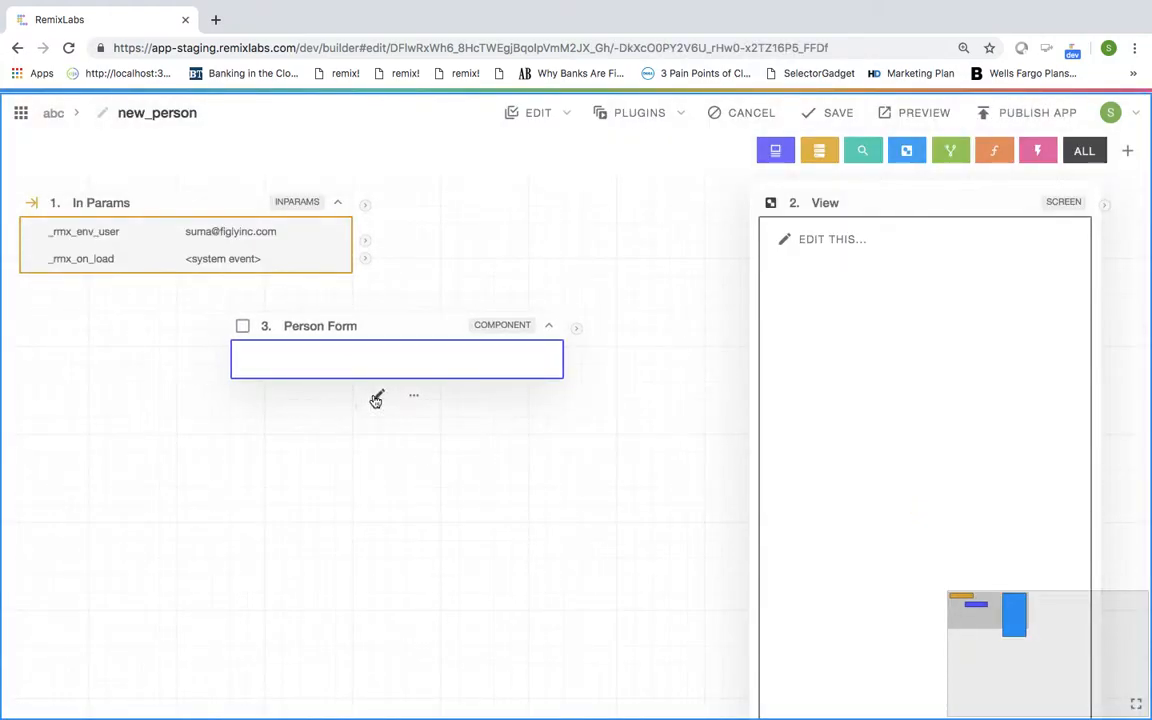
{"action": "left_click", "coordinate": [375, 396]}
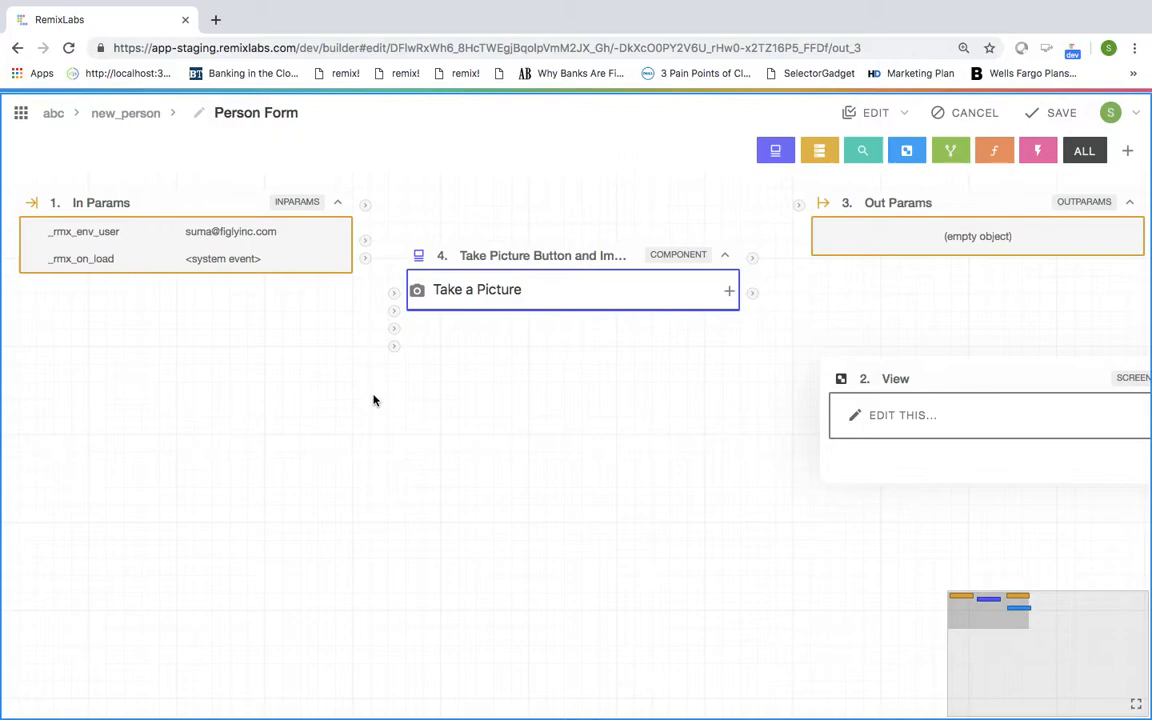
Step: Add a Labeled Text Input card from a 'labeled' search near the canvas centre
{"action": "left_click", "coordinate": [905, 151]}
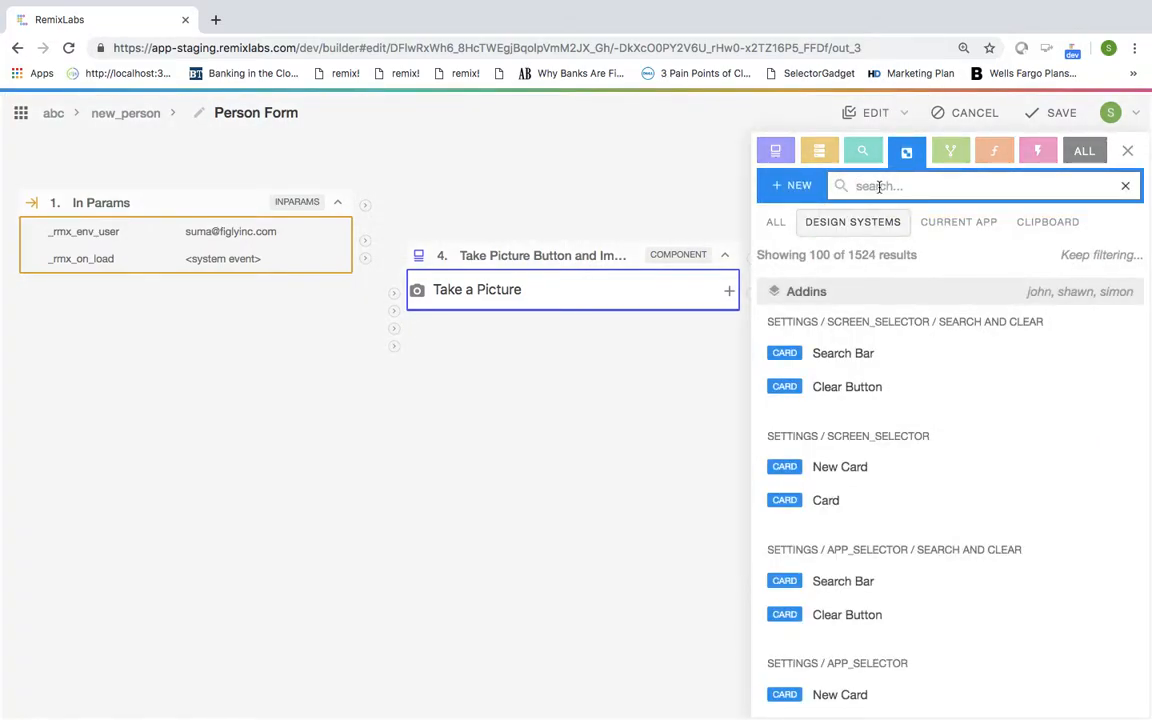
{"action": "type", "text": "labeled"}
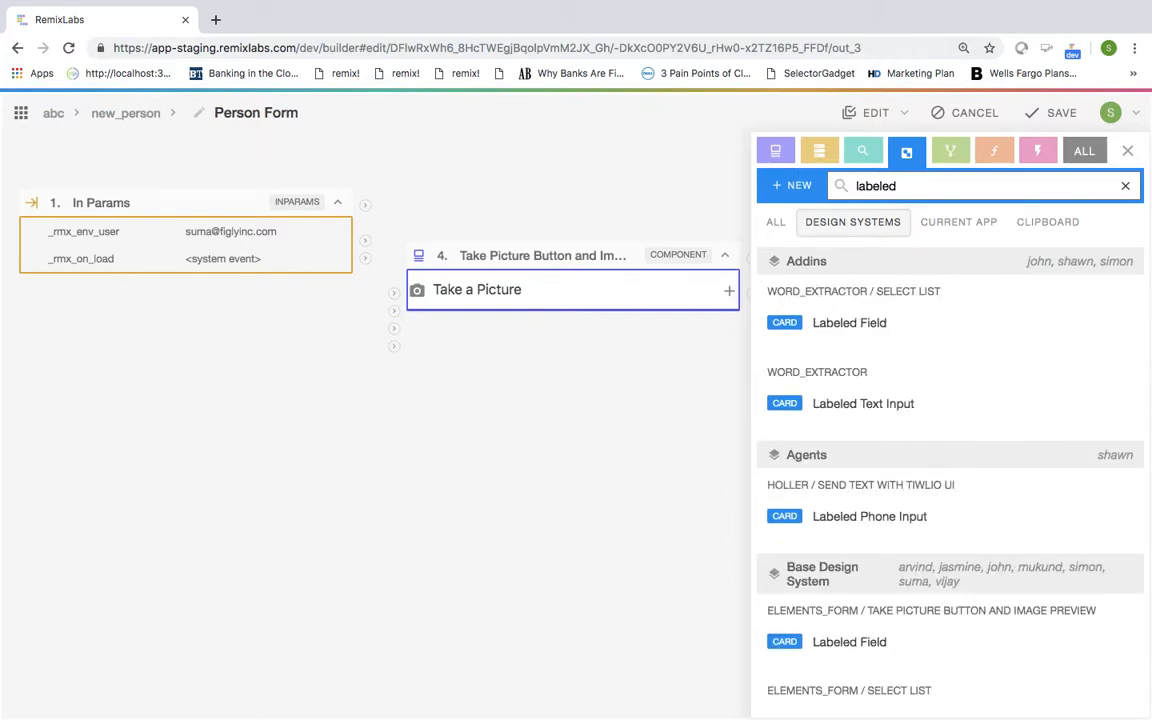
{"action": "scroll", "coordinate": [860, 480], "scroll_direction": "down", "scroll_amount": 2}
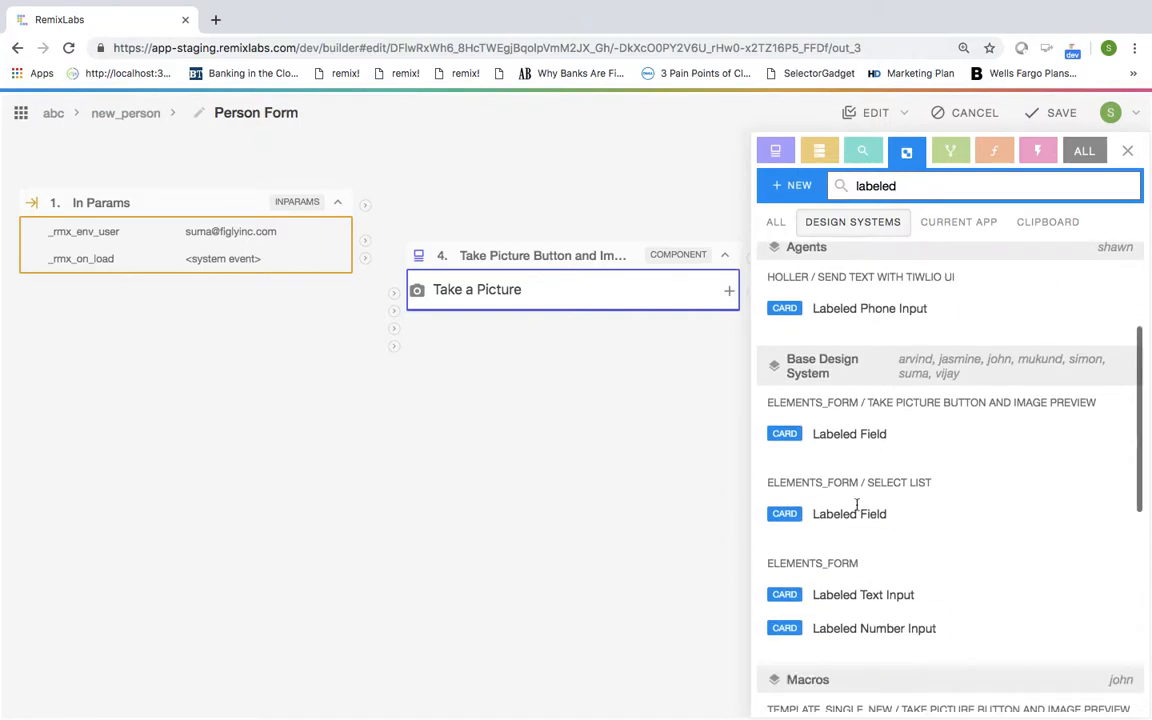
{"action": "mouse_move", "coordinate": [873, 597]}
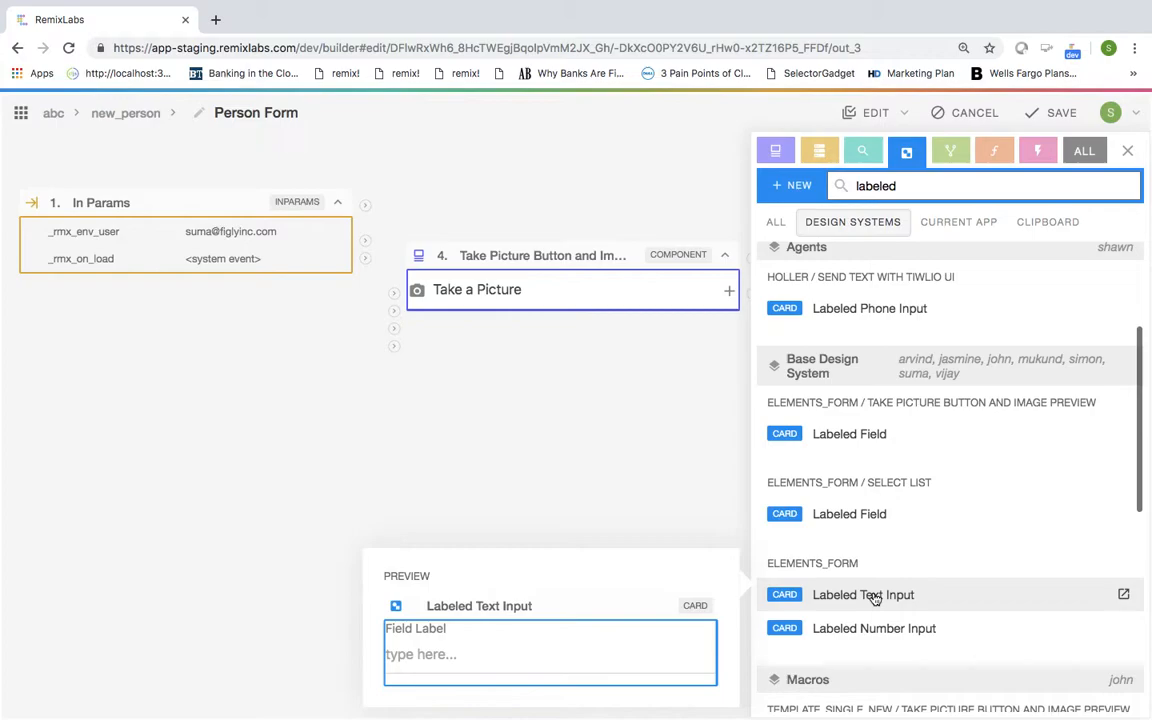
{"action": "left_click", "coordinate": [873, 597]}
{"action": "left_click_drag", "start_coordinate": [154, 226], "coordinate": [428, 406]}
{"action": "scroll", "coordinate": [427, 406], "scroll_direction": "down", "scroll_amount": 3}
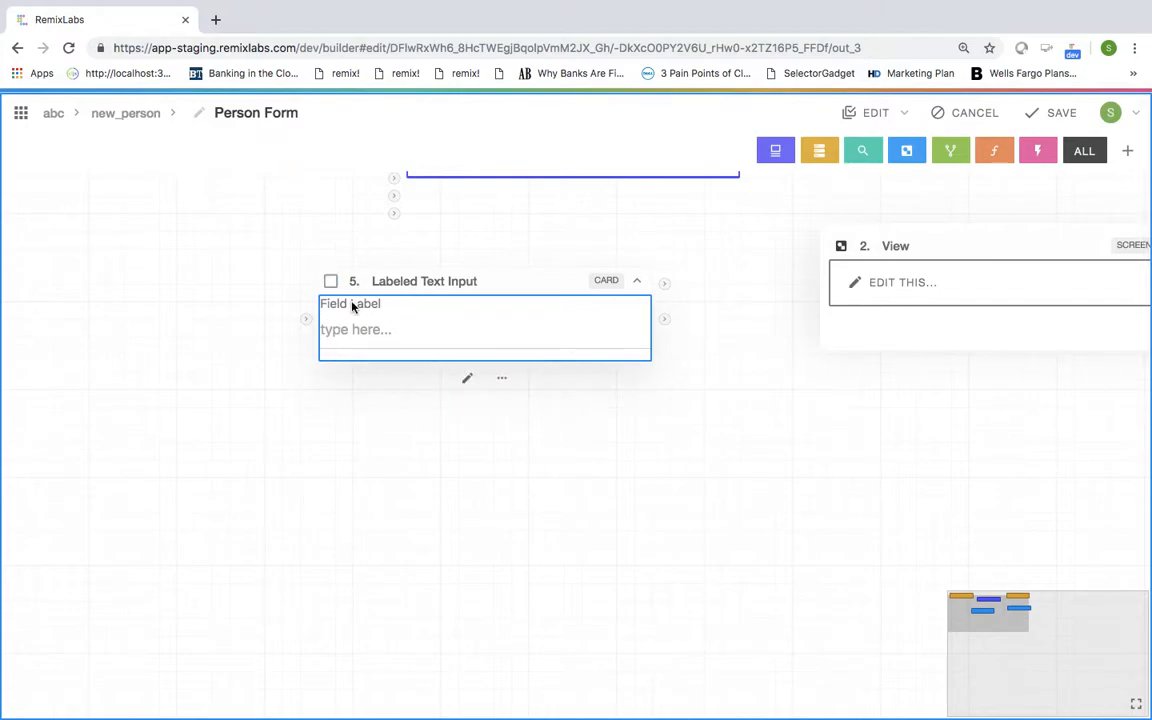
Step: Make the Labeled Text Input's Field Label value a bindable property and save the card
{"action": "left_click", "coordinate": [468, 378]}
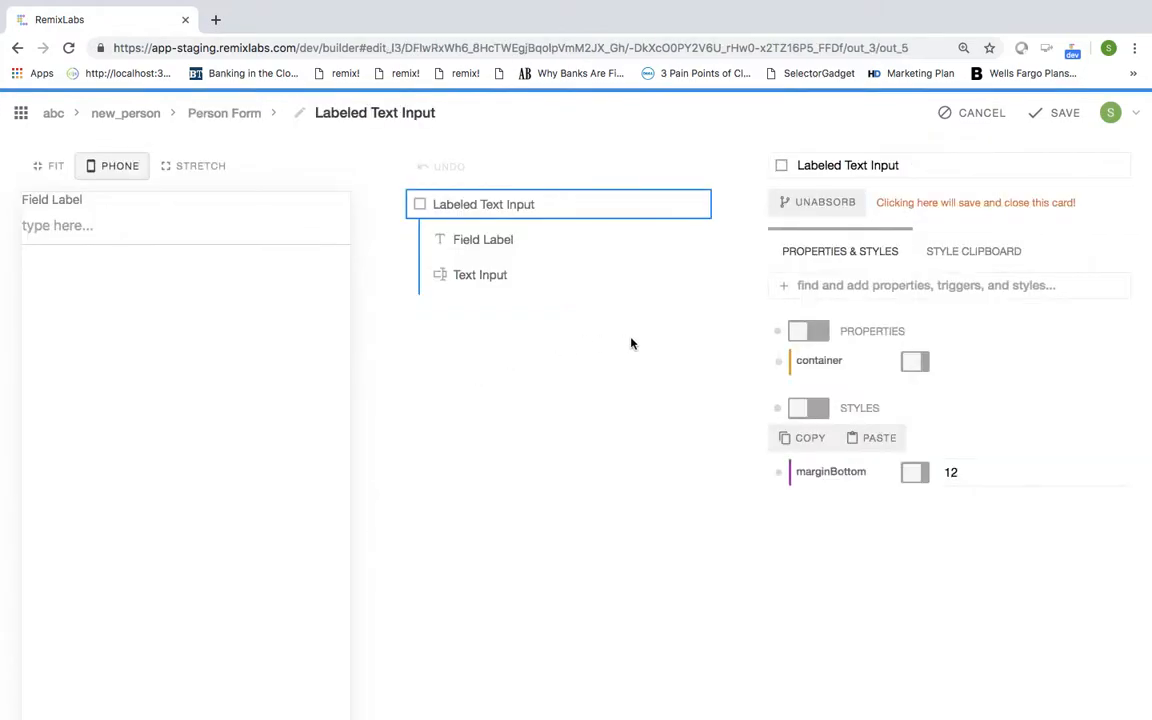
{"action": "left_click", "coordinate": [486, 242]}
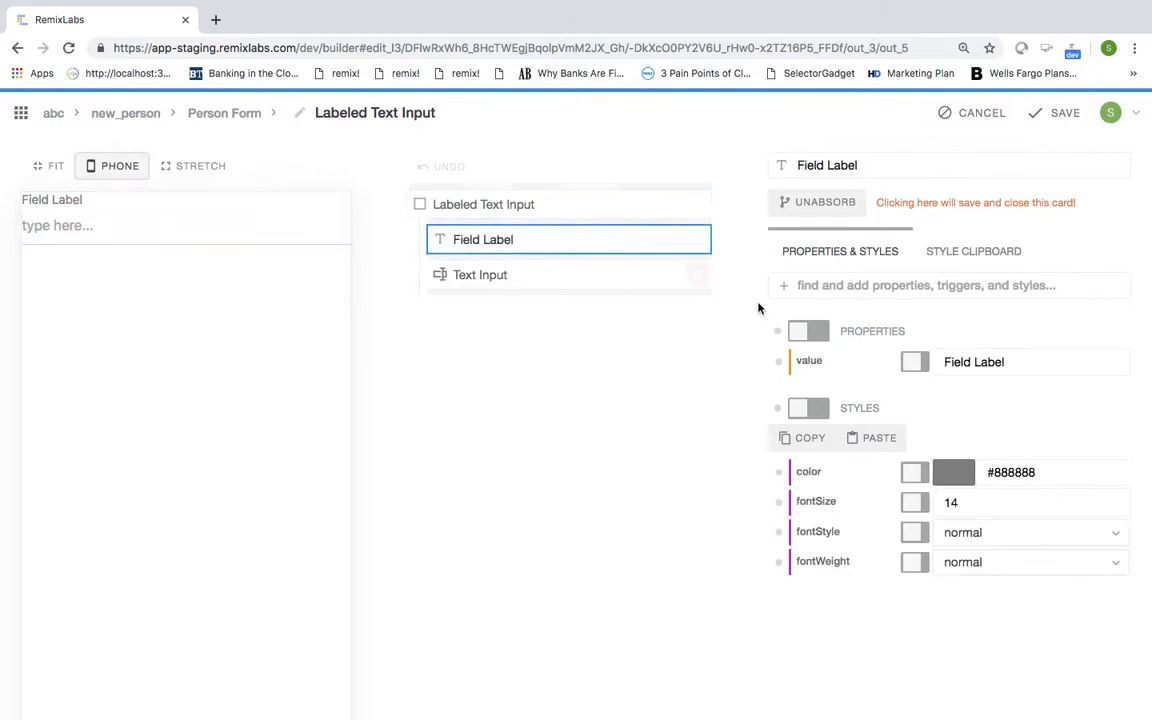
{"action": "left_click", "coordinate": [916, 364]}
{"action": "left_click", "coordinate": [1058, 112]}
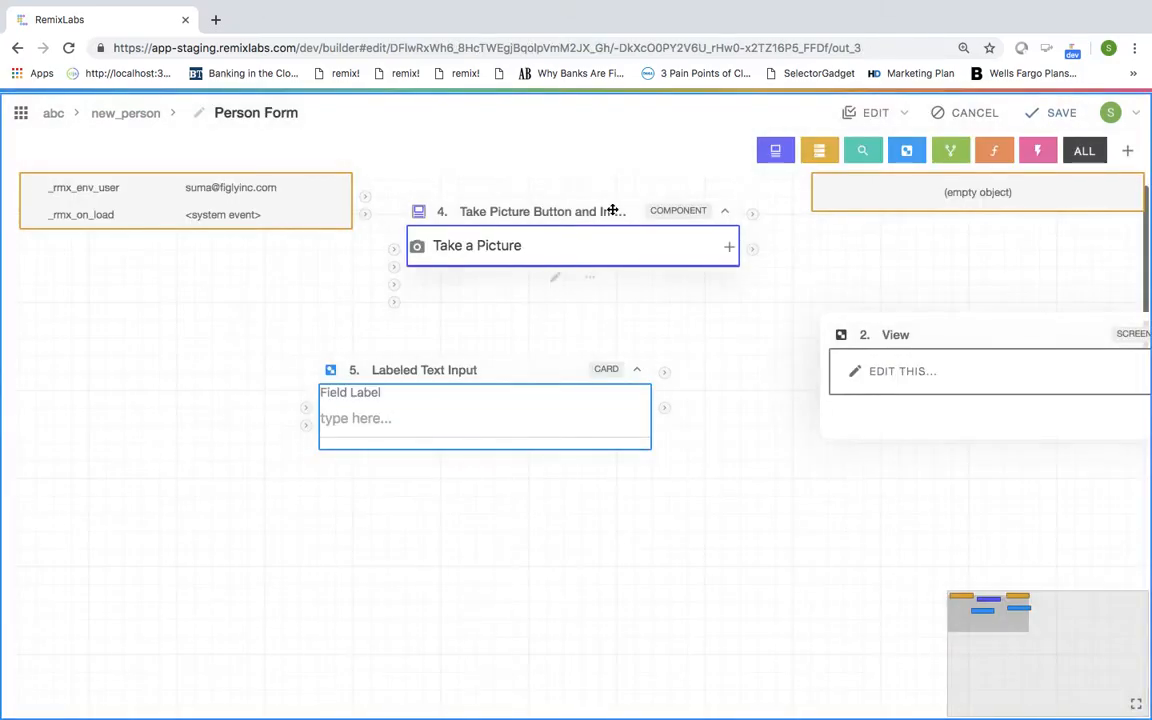
Step: Start renaming the Field Label binding to 'First Name'
{"action": "left_click", "coordinate": [304, 407]}
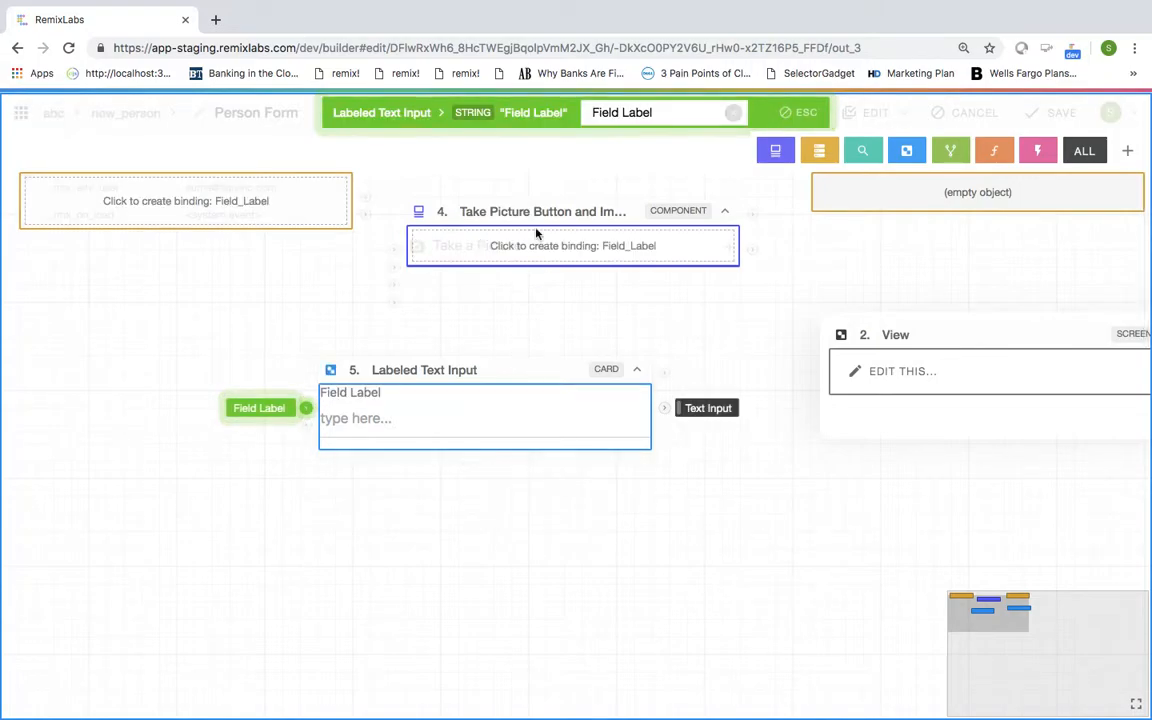
{"action": "triple_click", "coordinate": [644, 113]}
{"action": "type", "text": "F"}
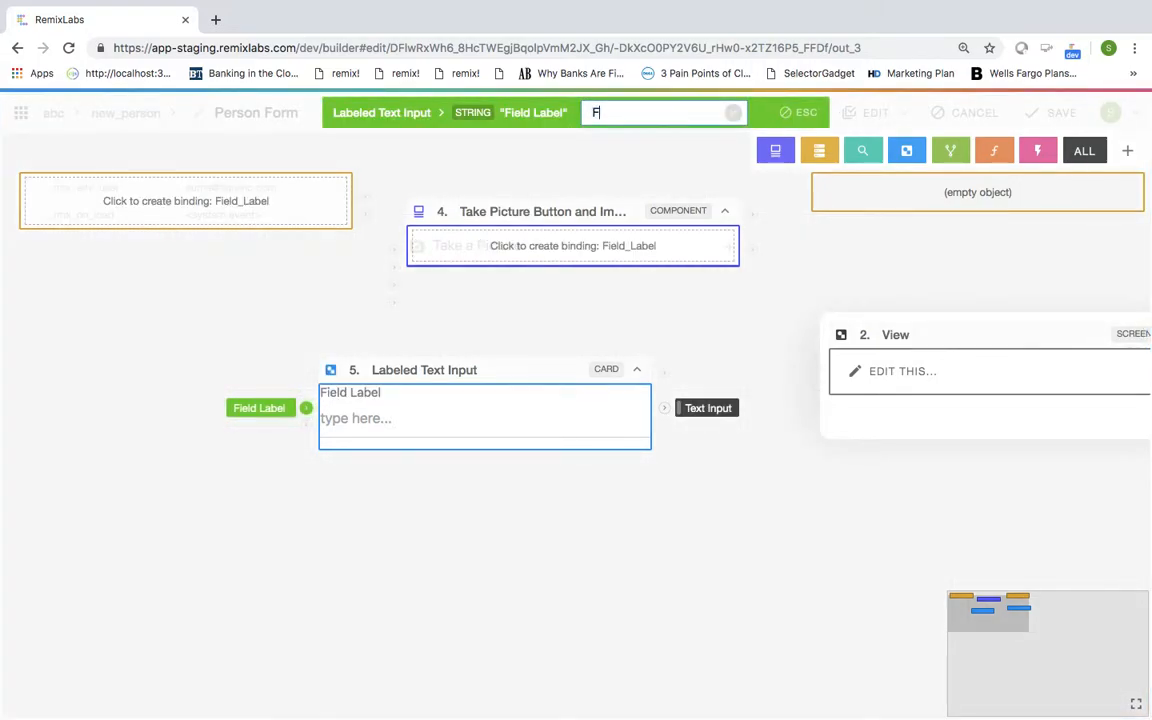
{"action": "type", "text": "irst Na"}
{"action": "key", "text": "BackSpace"}
{"action": "type", "text": "name"}
{"action": "key", "text": "BackSpace"}
{"action": "key", "text": "BackSpace"}
{"action": "key", "text": "BackSpace"}
{"action": "key", "text": "BackSpace"}
Step: Confirm the 'First Name' binding and duplicate the card, placing the copy below it
{"action": "type", "text": "Name"}
{"action": "key", "text": "Return"}
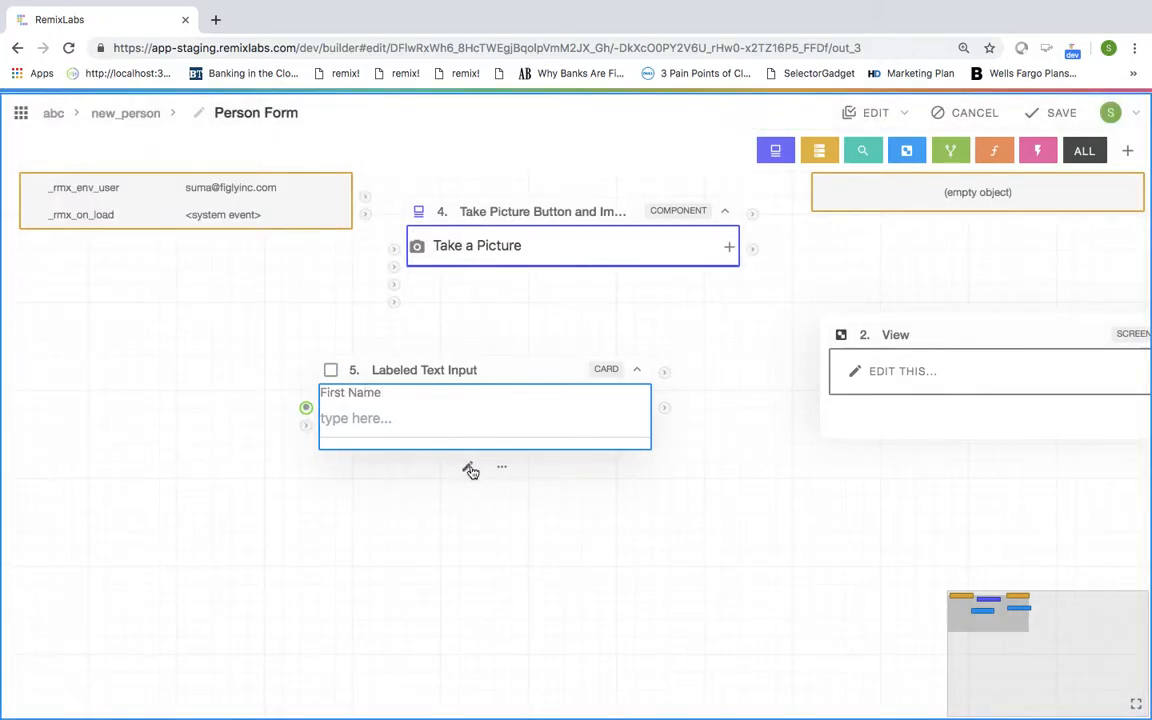
{"action": "left_click", "coordinate": [502, 466]}
{"action": "left_click", "coordinate": [535, 520]}
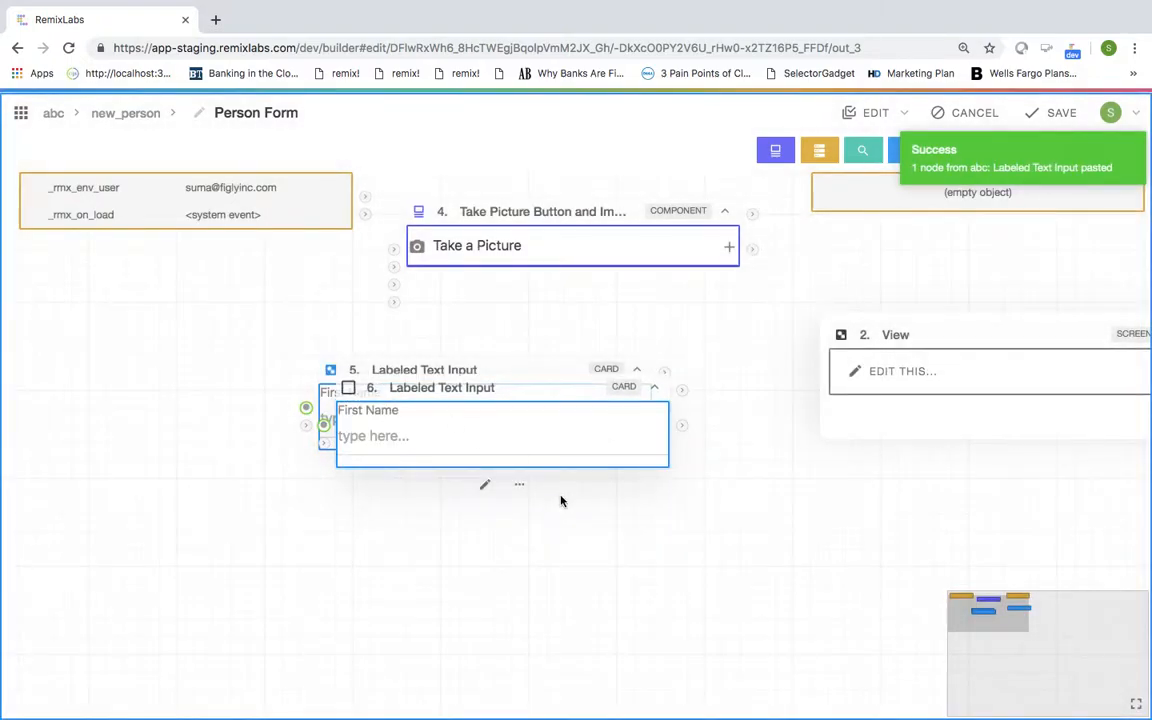
{"action": "left_click", "coordinate": [522, 486]}
{"action": "left_click_drag", "start_coordinate": [513, 385], "coordinate": [481, 494]}
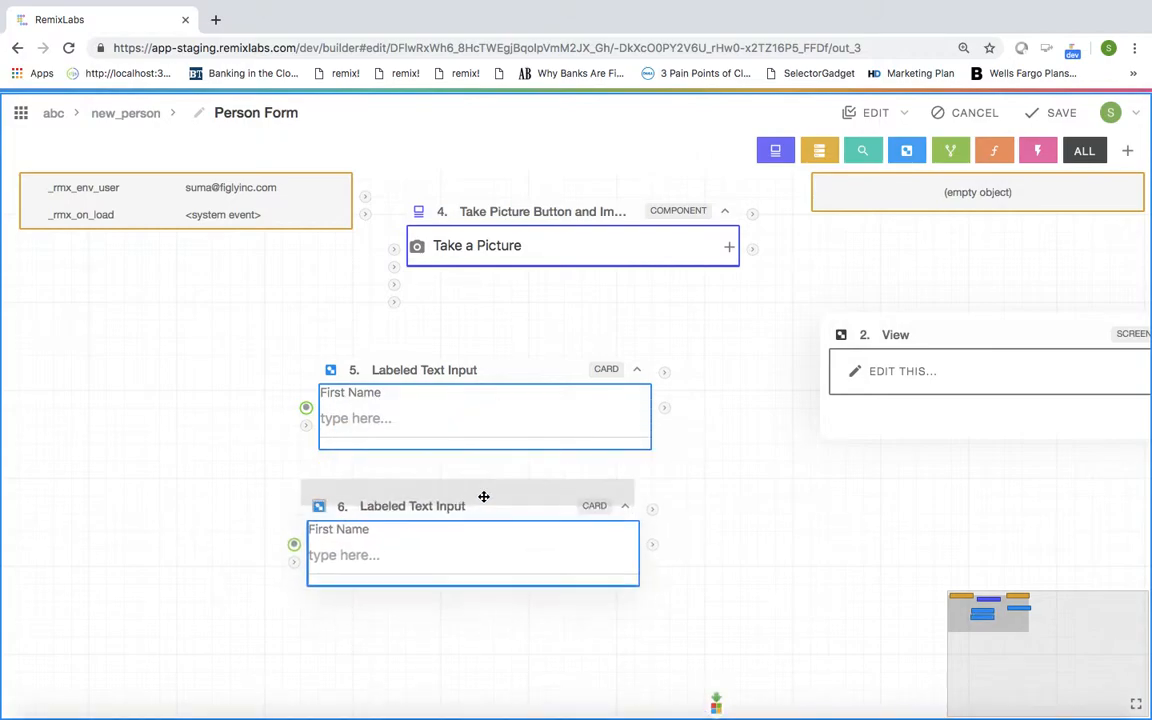
Step: Rename the copy's Field Label binding to 'Last Name'
{"action": "left_click", "coordinate": [288, 531]}
{"action": "double_click", "coordinate": [641, 113]}
{"action": "left_click_drag", "start_coordinate": [641, 113], "coordinate": [545, 104]}
{"action": "type", "text": "Last "}
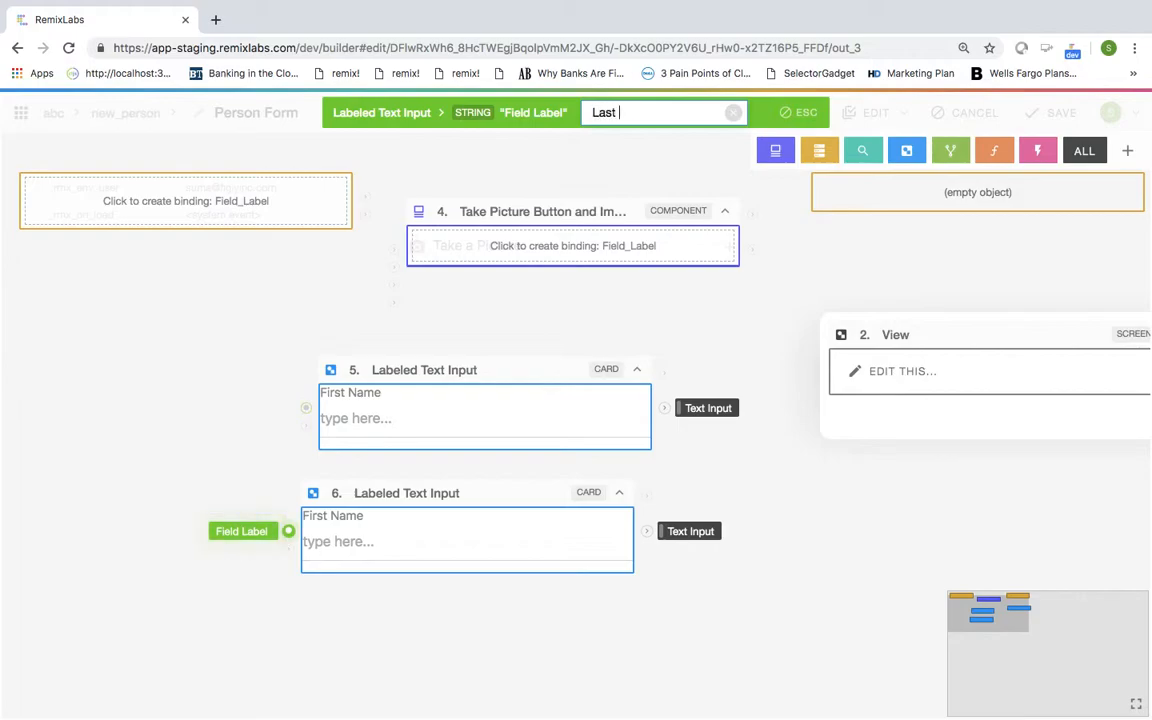
{"action": "type", "text": "Name"}
{"action": "key", "text": "BackSpace"}
{"action": "type", "text": "me"}
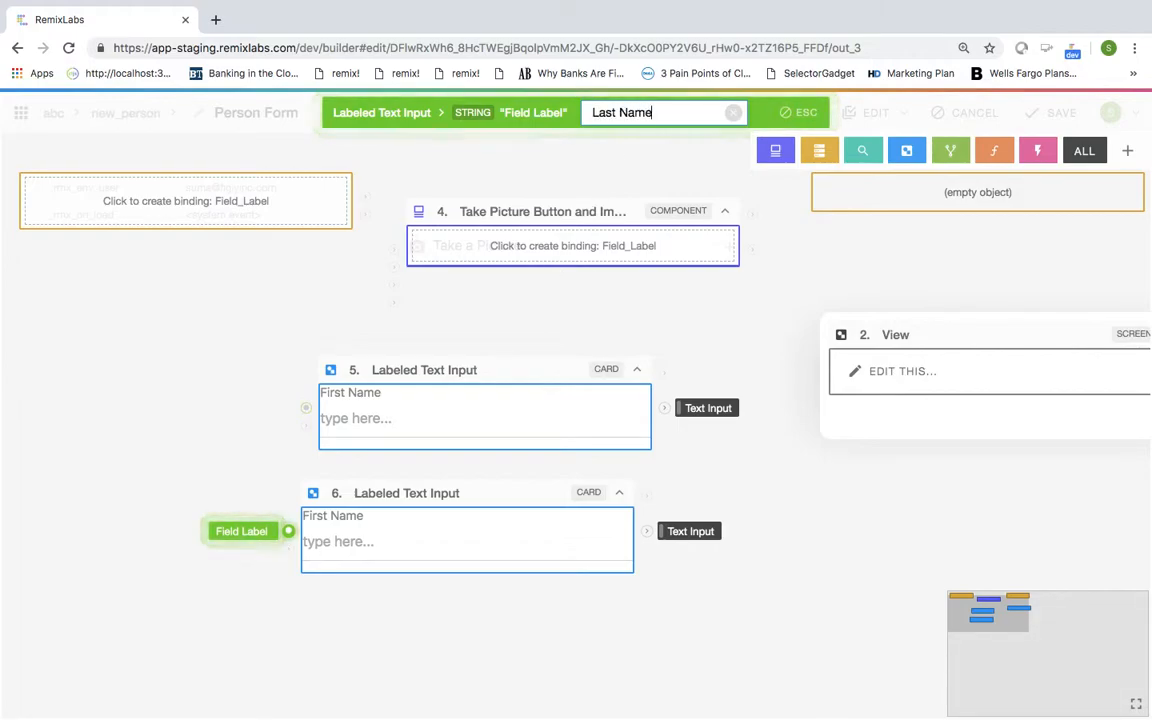
{"action": "key", "text": "Return"}
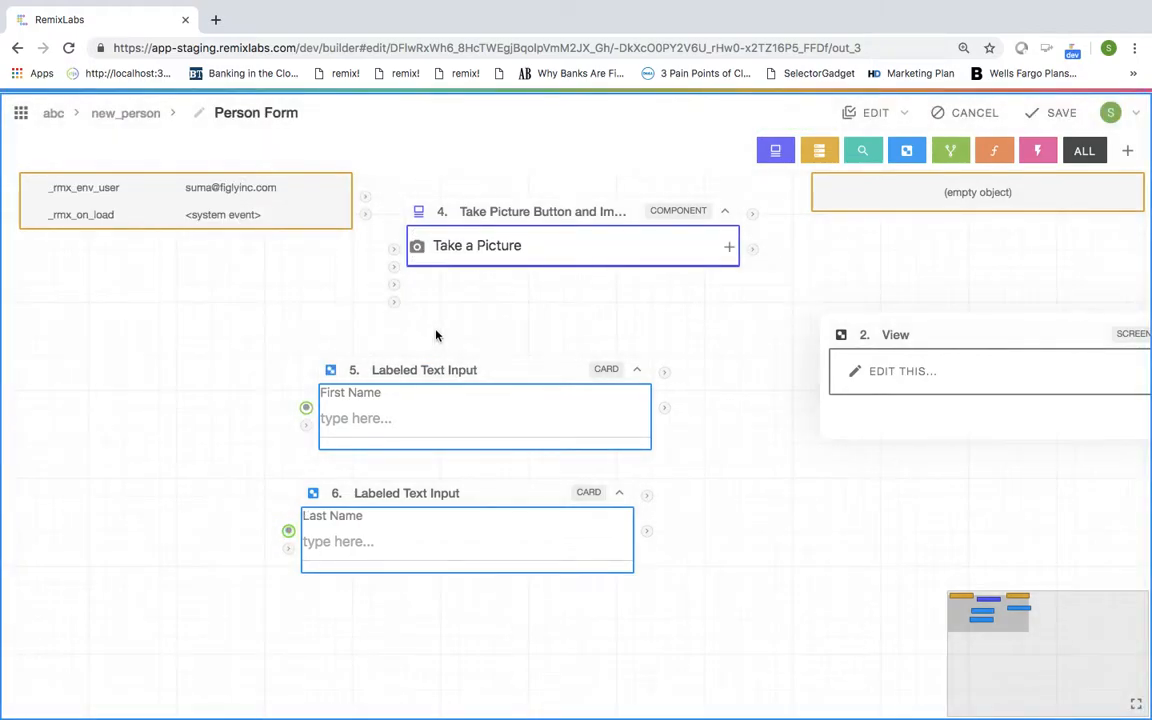
Step: Stack the First Name and Last Name cards under the picture button
{"action": "left_click_drag", "start_coordinate": [437, 368], "coordinate": [481, 311]}
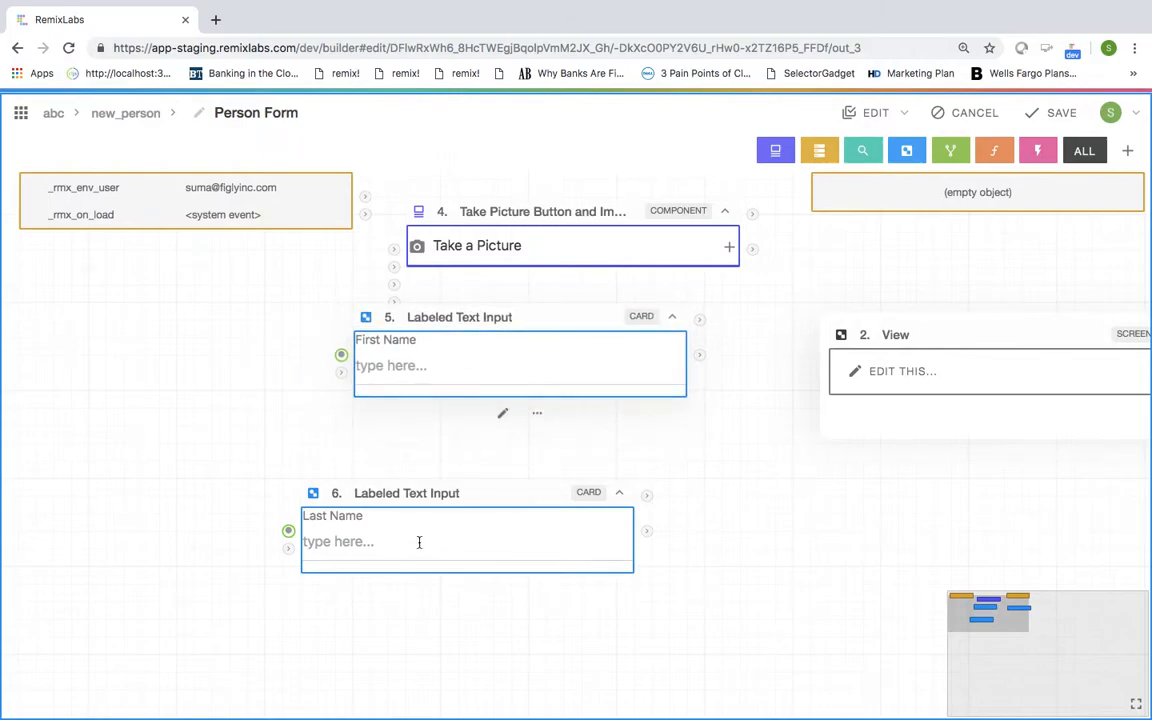
{"action": "left_click_drag", "start_coordinate": [406, 492], "coordinate": [450, 430]}
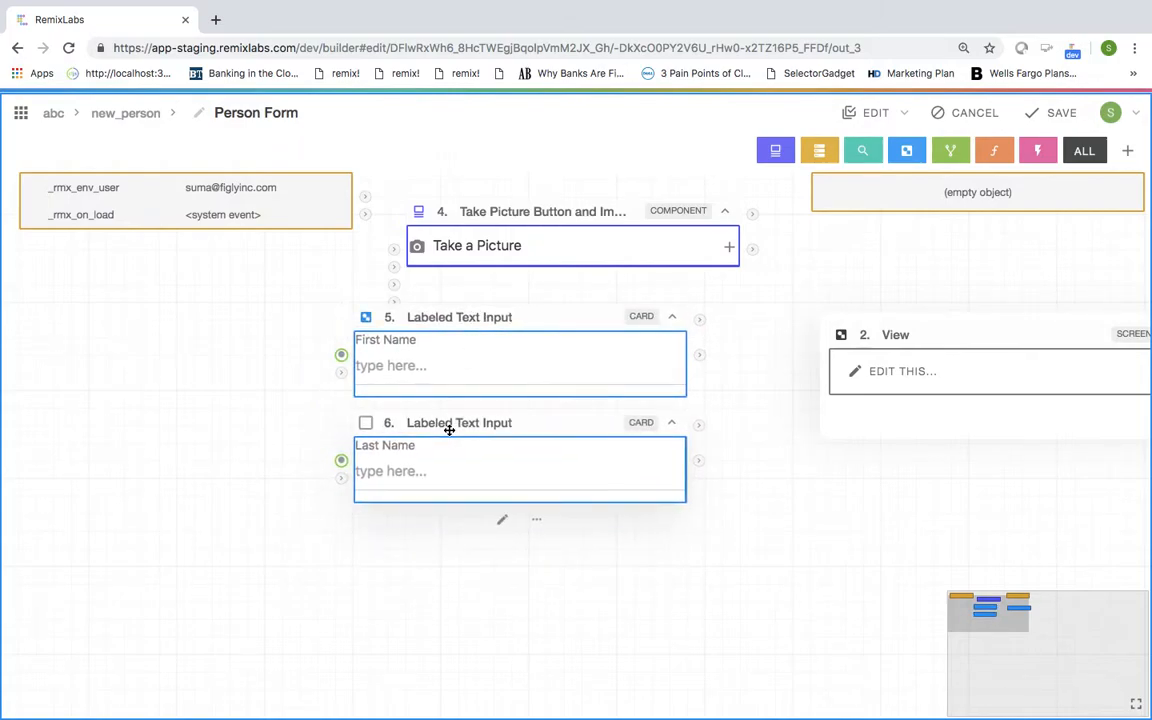
{"action": "scroll", "coordinate": [450, 432], "scroll_direction": "down", "scroll_amount": 2}
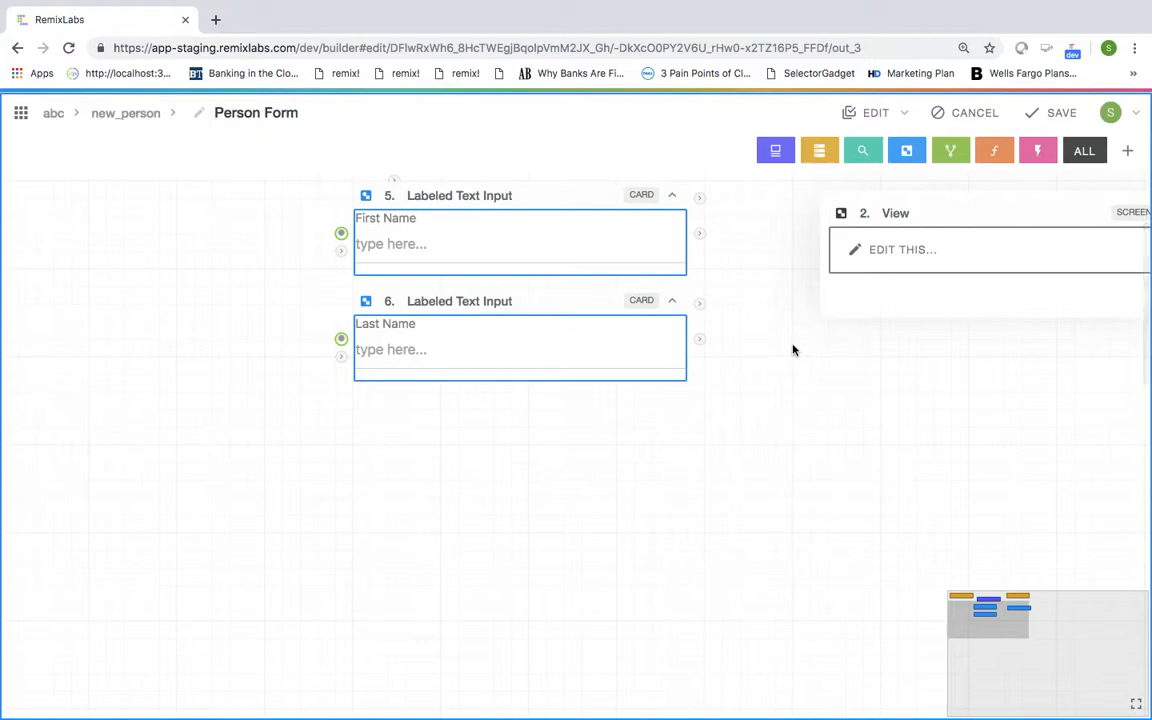
Step: Add Phone Input - With Validation below the Last Name card
{"action": "left_click", "coordinate": [764, 156]}
{"action": "type", "text": "phone"}
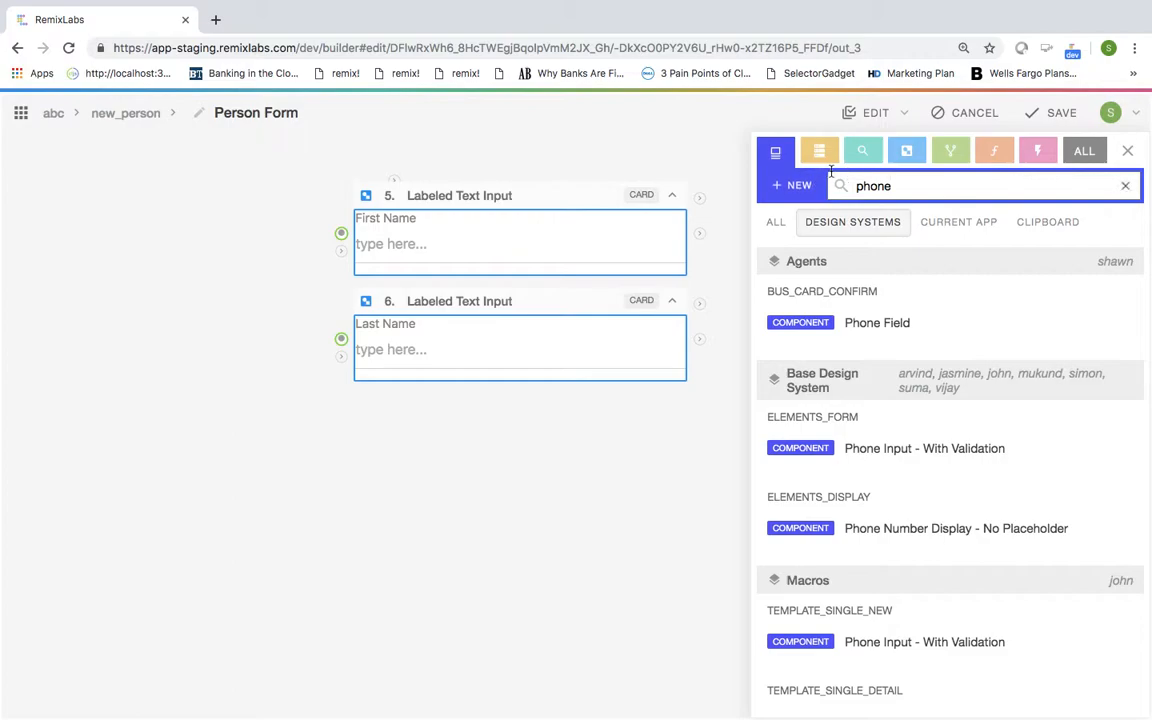
{"action": "left_click", "coordinate": [926, 449]}
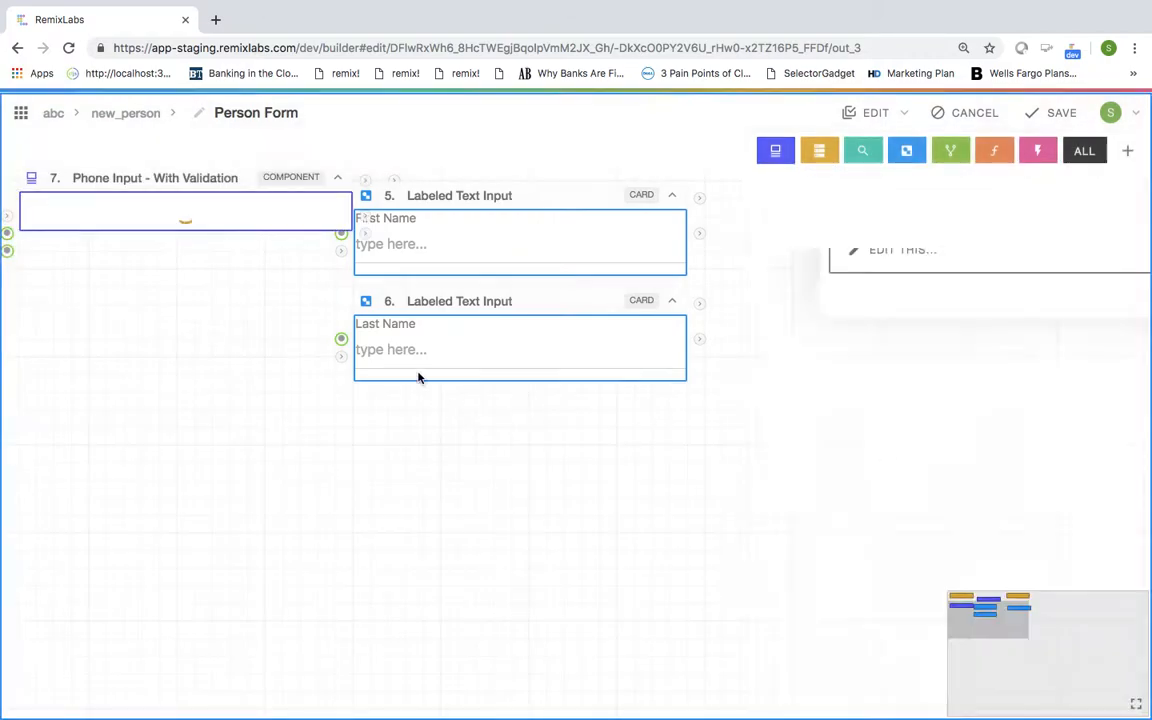
{"action": "left_click_drag", "start_coordinate": [231, 216], "coordinate": [548, 445]}
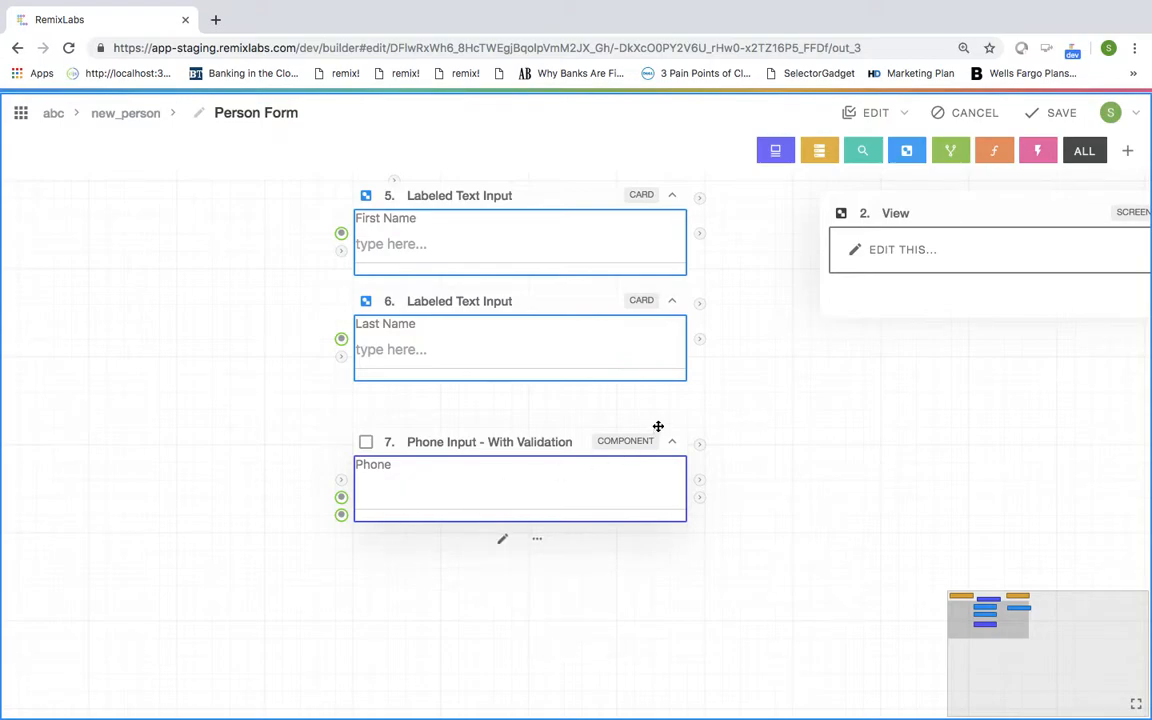
Step: Add Email Input - With Validation below the phone input
{"action": "left_click", "coordinate": [768, 155]}
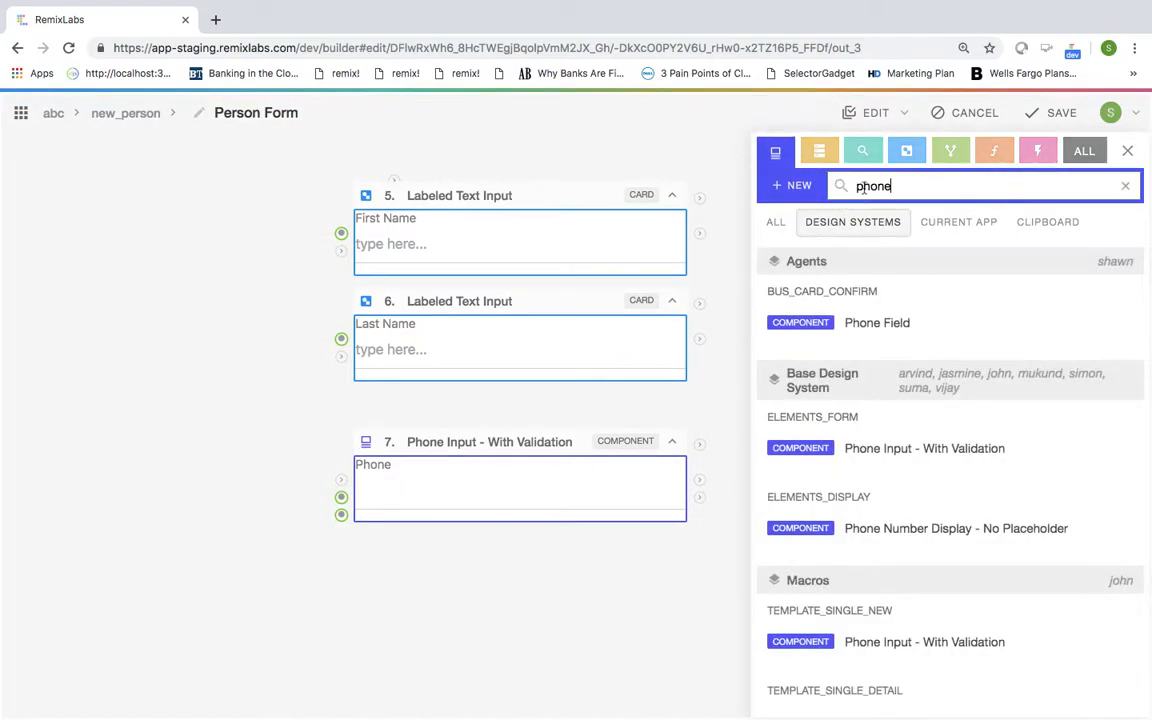
{"action": "double_click", "coordinate": [857, 185]}
{"action": "type", "text": "email"}
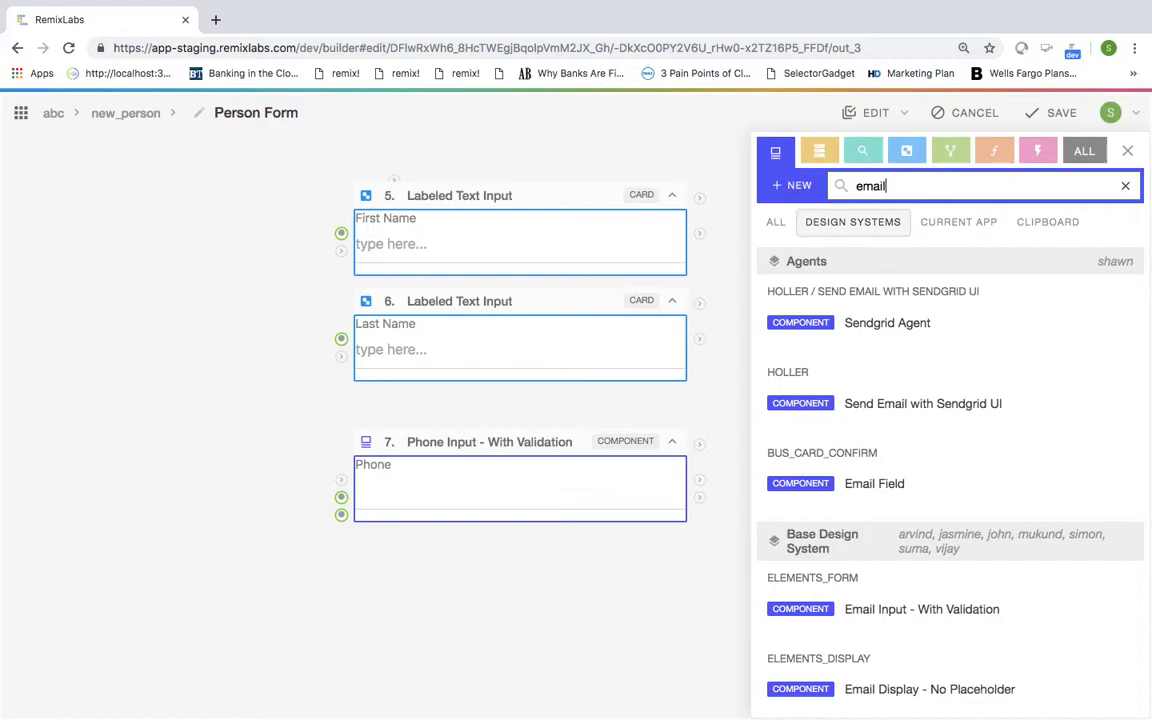
{"action": "scroll", "coordinate": [871, 467], "scroll_direction": "down", "scroll_amount": 2}
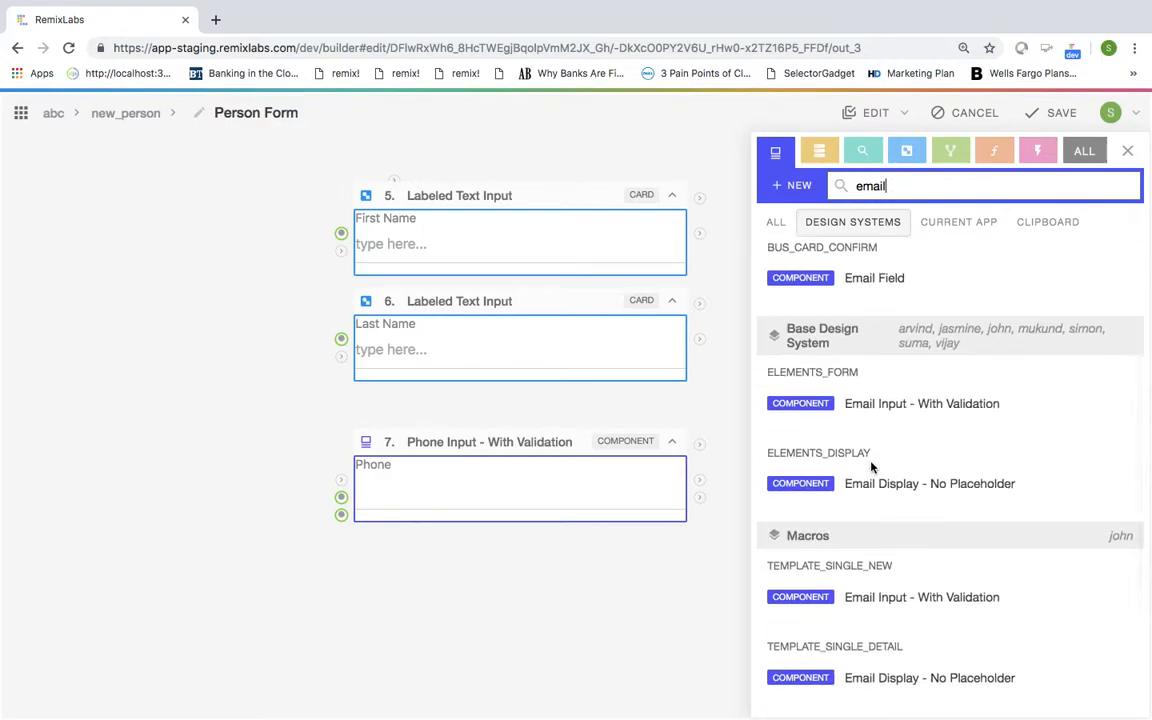
{"action": "left_click", "coordinate": [812, 411]}
{"action": "left_click_drag", "start_coordinate": [175, 225], "coordinate": [524, 589]}
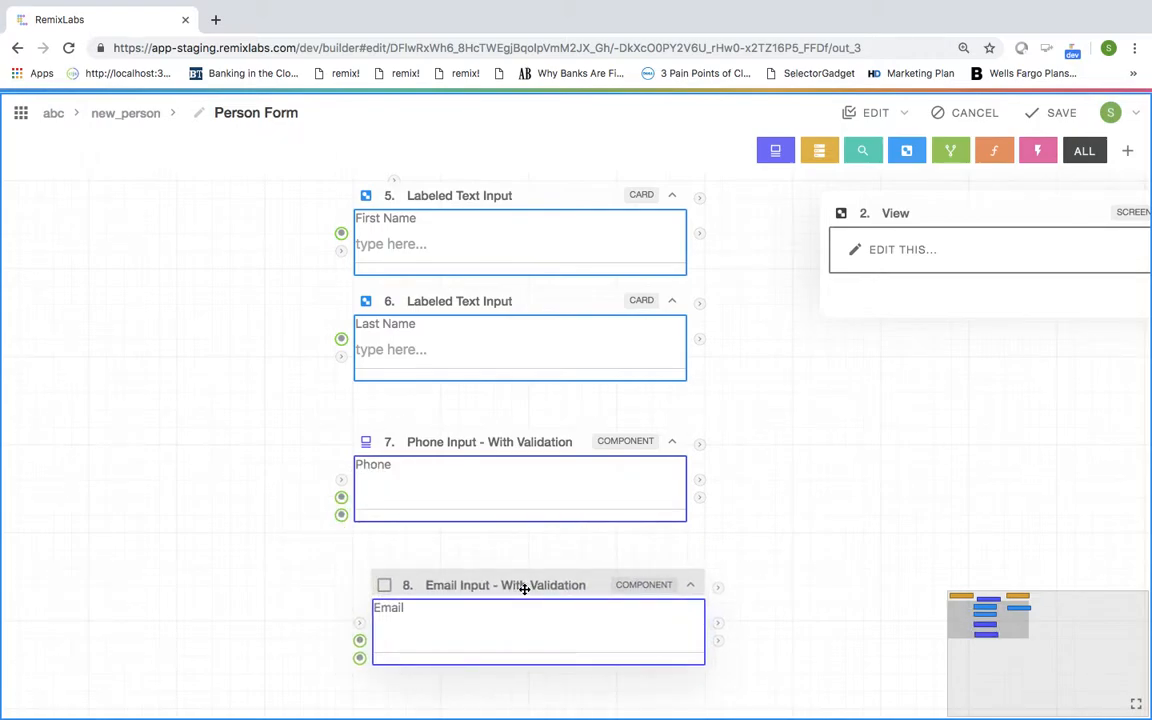
{"action": "left_click_drag", "start_coordinate": [524, 589], "coordinate": [526, 585]}
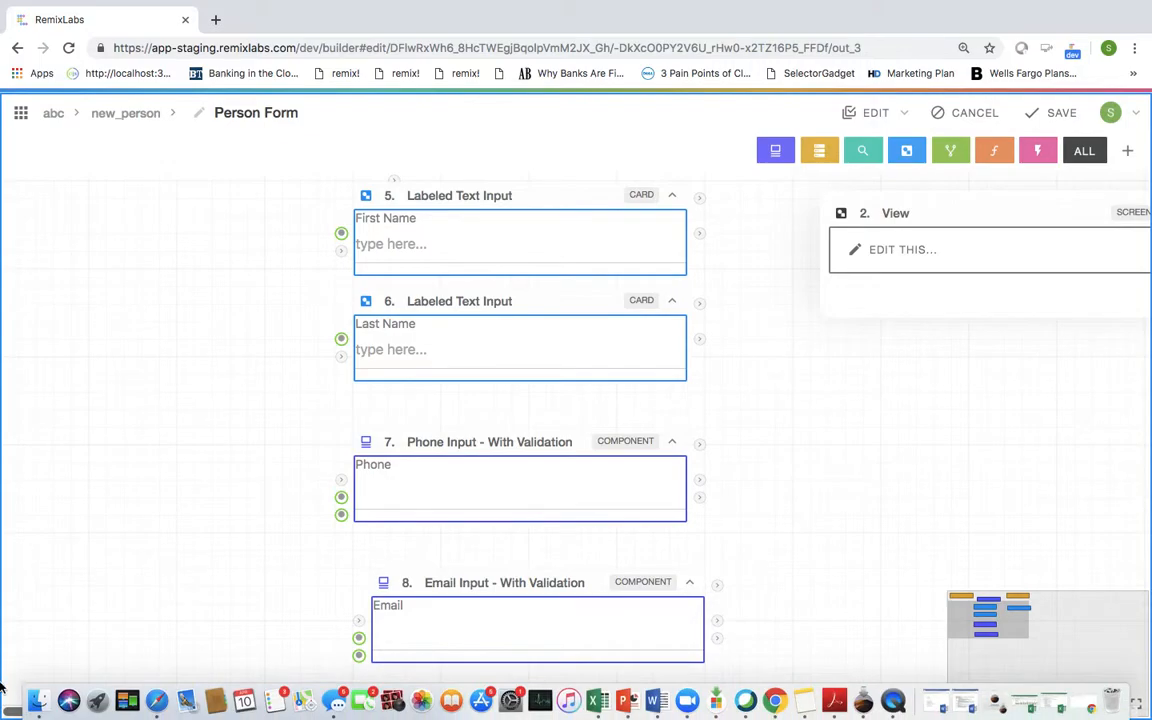
{"action": "scroll", "coordinate": [347, 424], "scroll_direction": "up", "scroll_amount": 3}
{"action": "scroll", "coordinate": [347, 424], "scroll_direction": "down", "scroll_amount": 5}
{"action": "scroll", "coordinate": [347, 424], "scroll_direction": "up", "scroll_amount": 2}
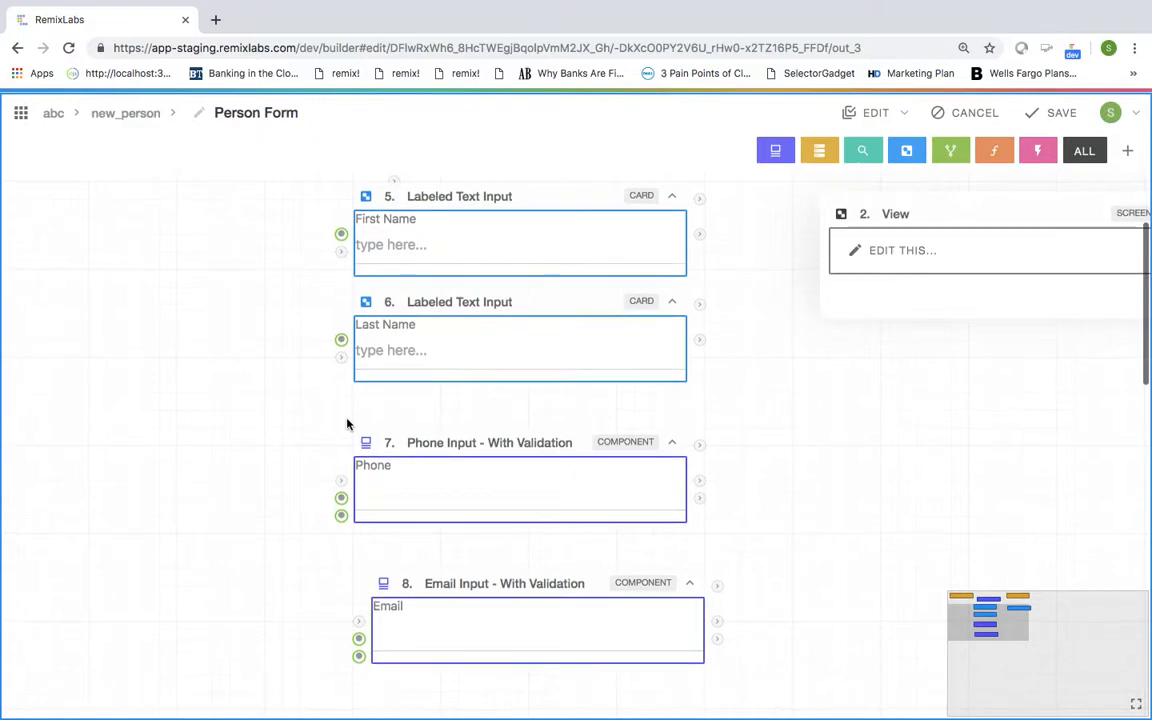
{"action": "scroll", "coordinate": [501, 442], "scroll_direction": "right", "scroll_amount": 5}
{"action": "scroll", "coordinate": [502, 446], "scroll_direction": "right", "scroll_amount": 1}
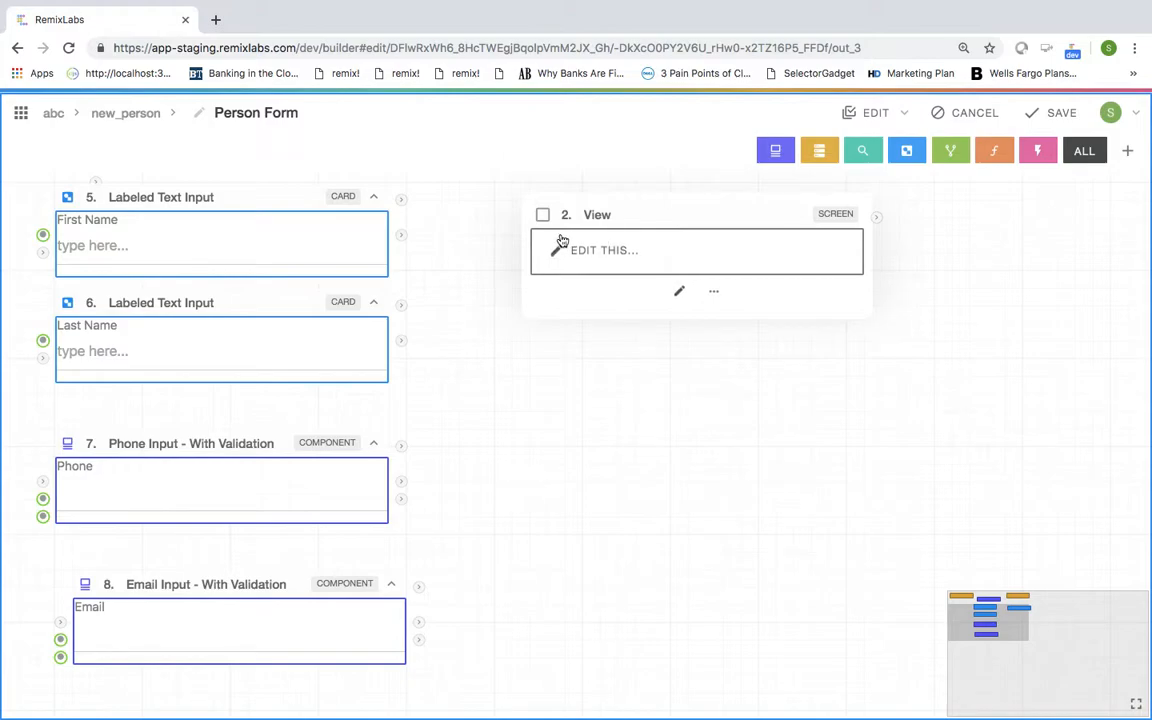
Step: Replace the Person Form's View screen with the 'Layout - Nav Body' card, found by searching 'layout base'
{"action": "left_click", "coordinate": [716, 290]}
{"action": "left_click", "coordinate": [714, 292]}
{"action": "left_click", "coordinate": [713, 291]}
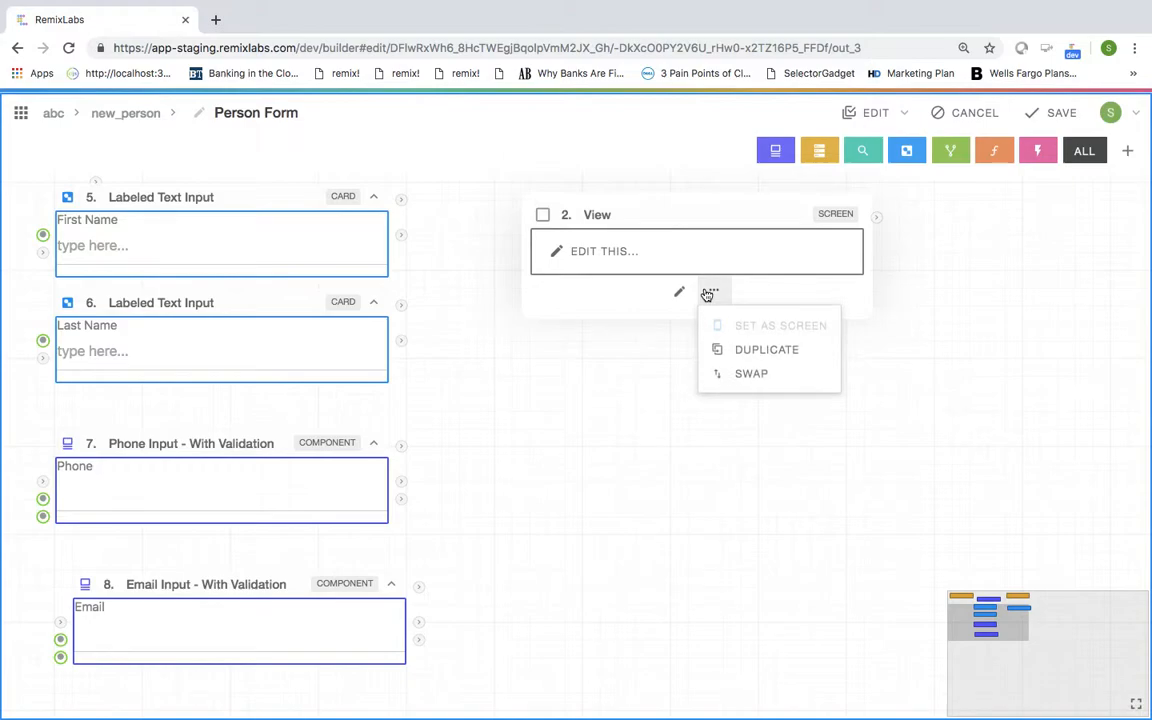
{"action": "left_click", "coordinate": [750, 373]}
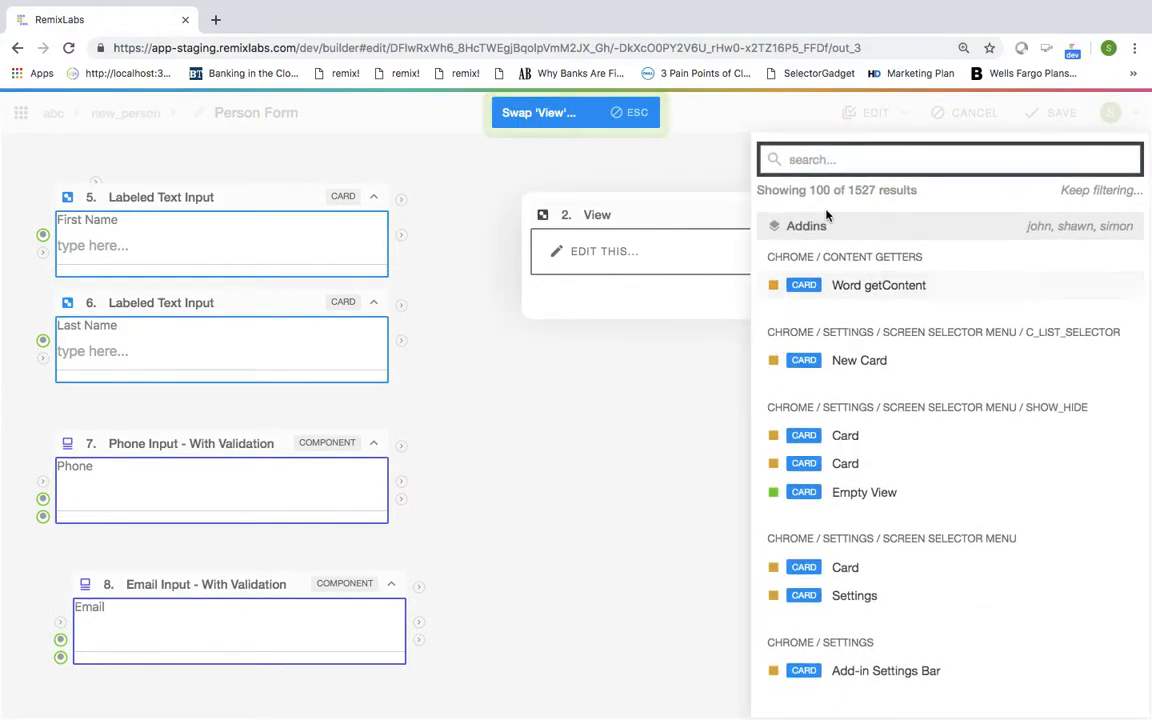
{"action": "type", "text": "layout"}
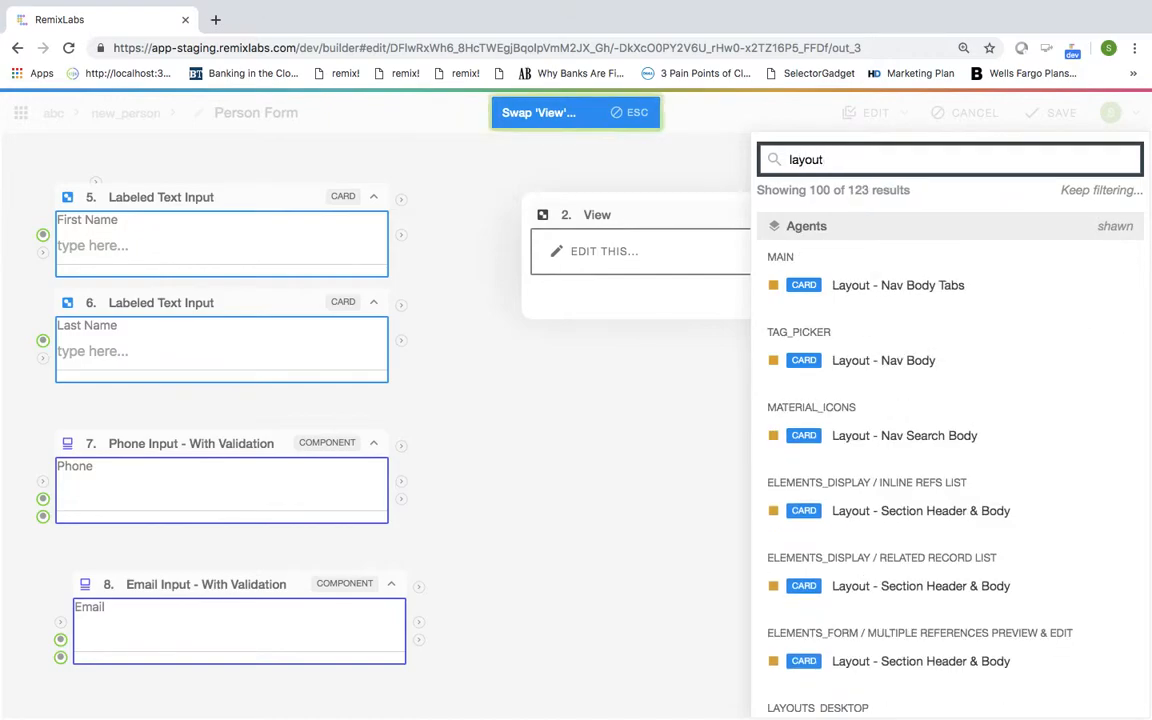
{"action": "type", "text": " base"}
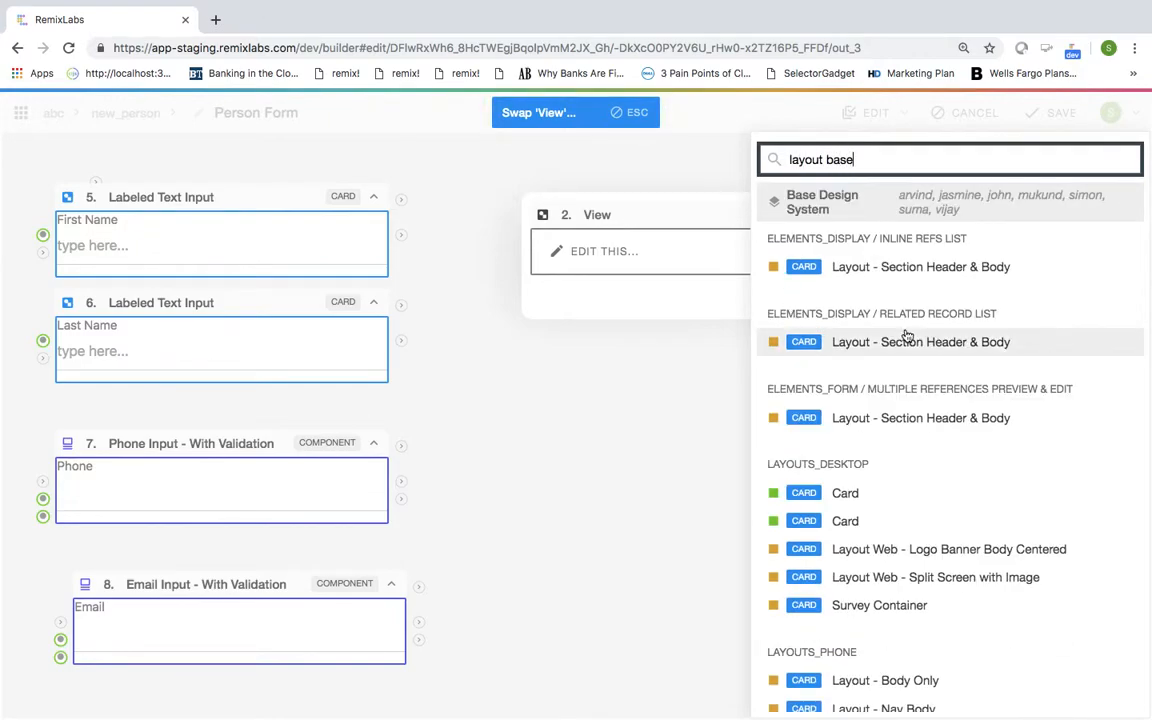
{"action": "scroll", "coordinate": [905, 337], "scroll_direction": "down", "scroll_amount": 1}
{"action": "scroll", "coordinate": [907, 336], "scroll_direction": "down", "scroll_amount": 1}
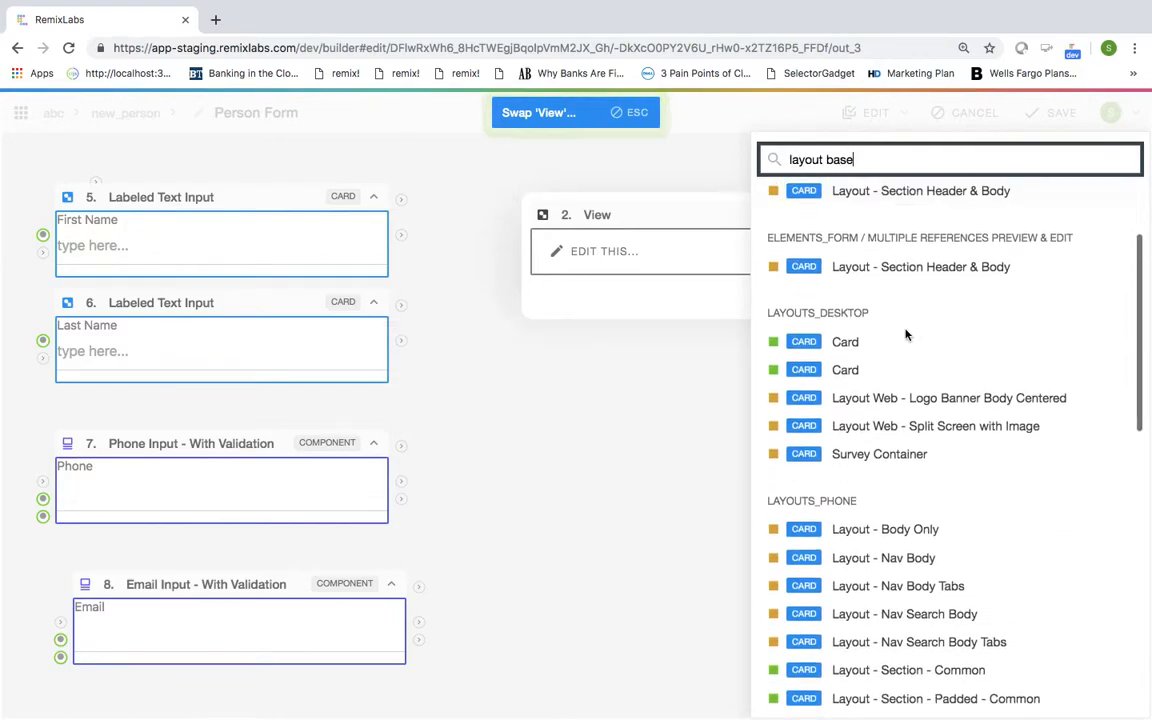
{"action": "left_click", "coordinate": [881, 558]}
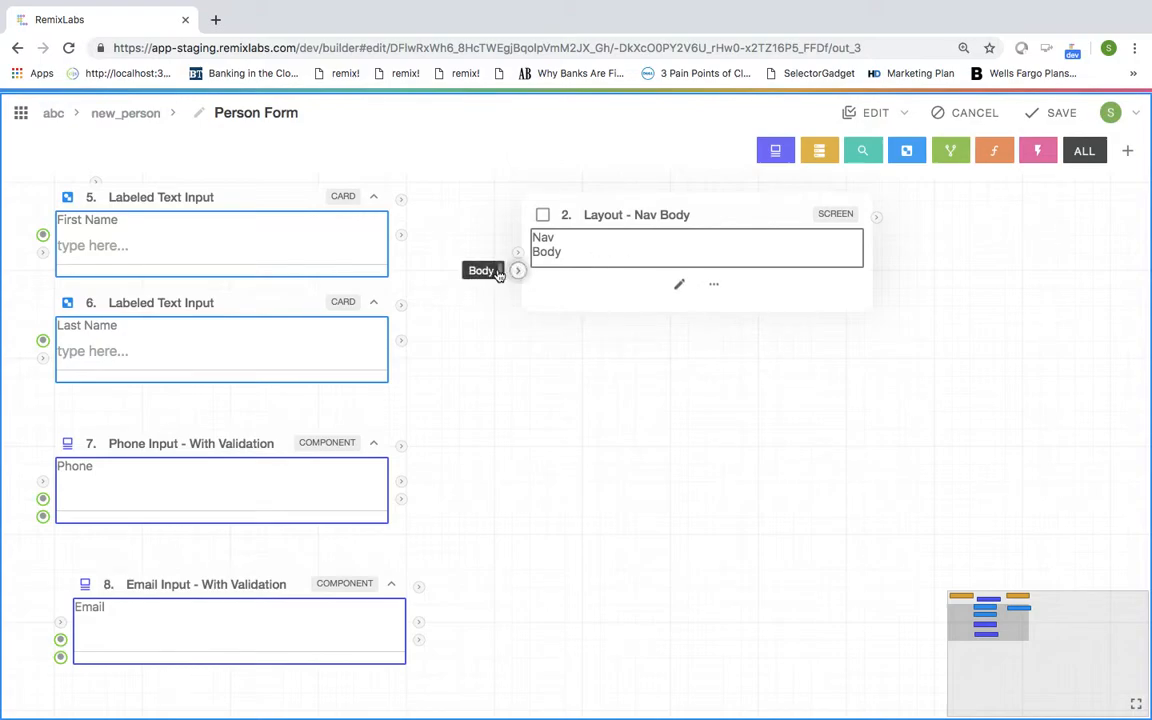
Step: Delete the Nav slot from the Nav Body layout
{"action": "left_click", "coordinate": [682, 285]}
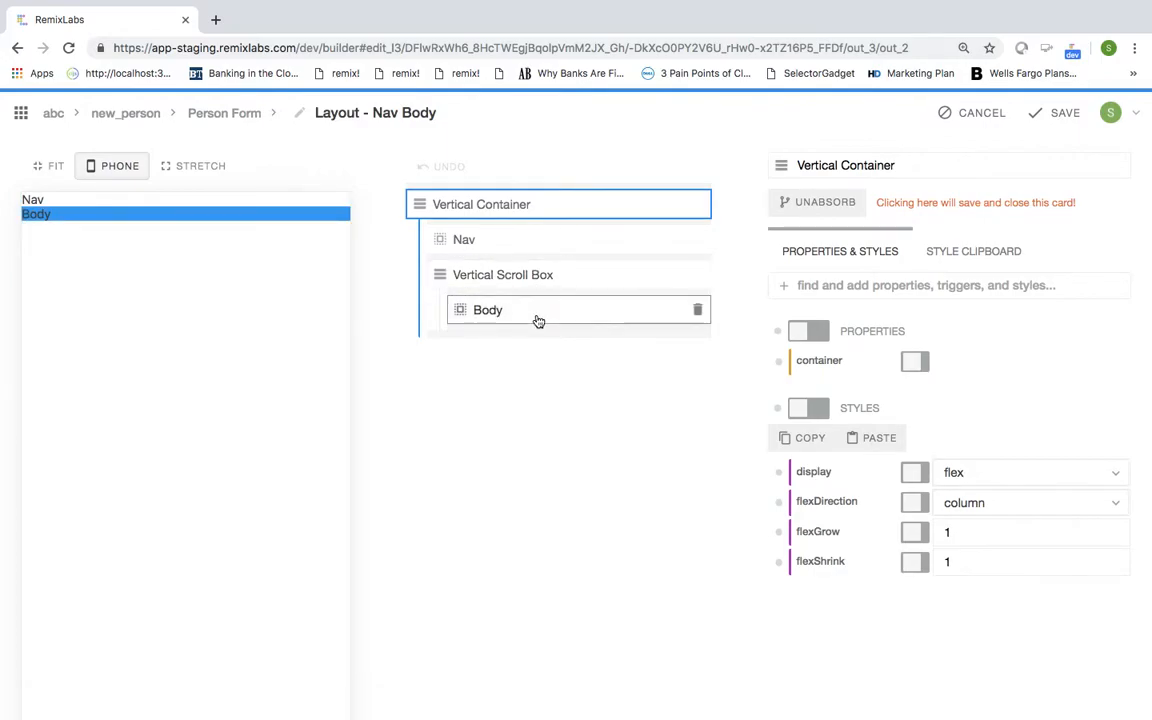
{"action": "left_click", "coordinate": [553, 244]}
{"action": "left_click", "coordinate": [697, 239]}
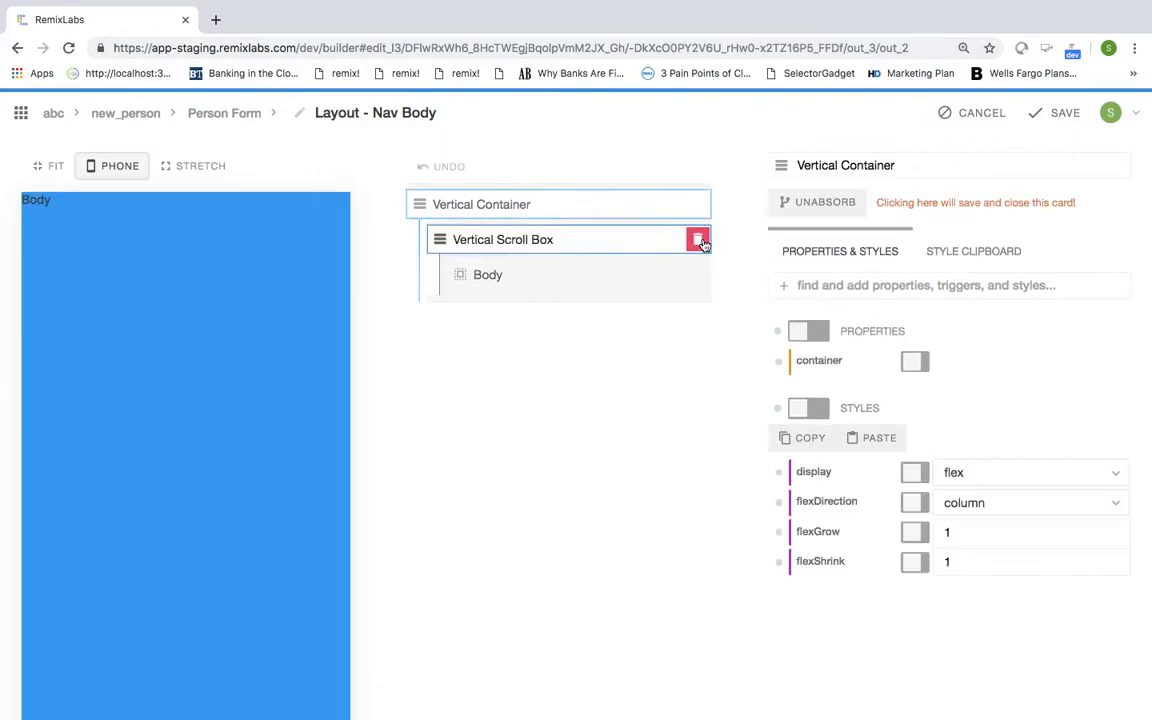
Step: Copy the Body slot and paste it until there are five Body slots
{"action": "left_click", "coordinate": [511, 286]}
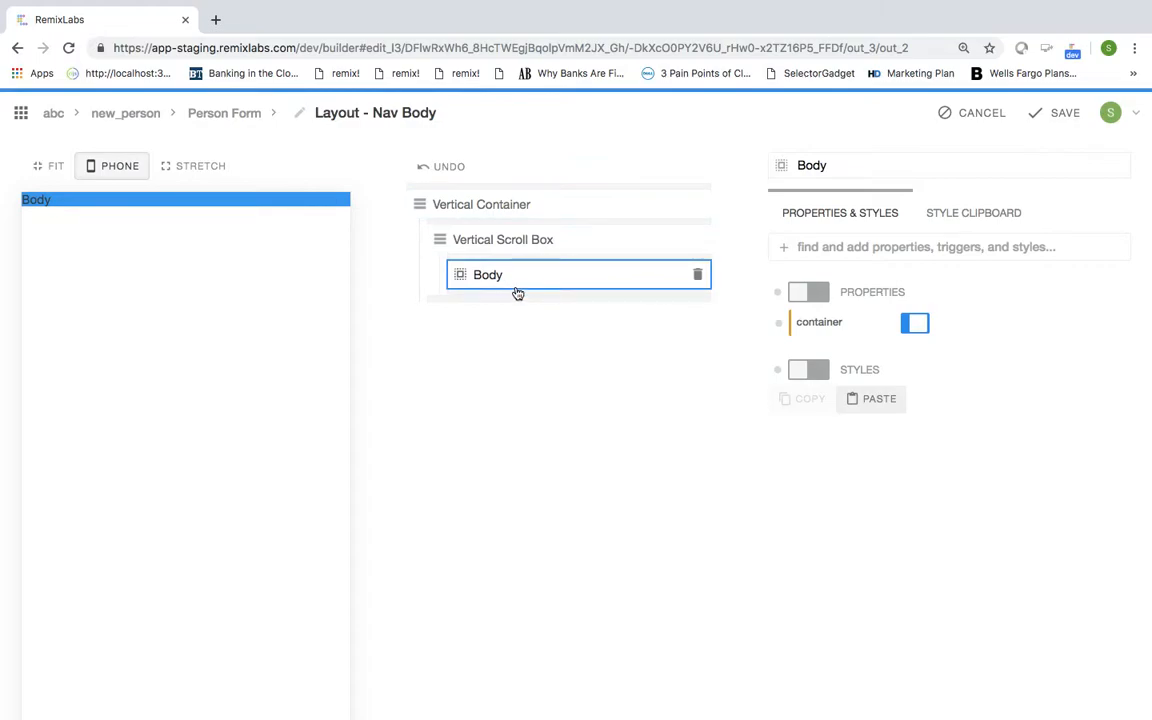
{"action": "key", "text": "ctrl+c"}
{"action": "key", "text": "ctrl+v"}
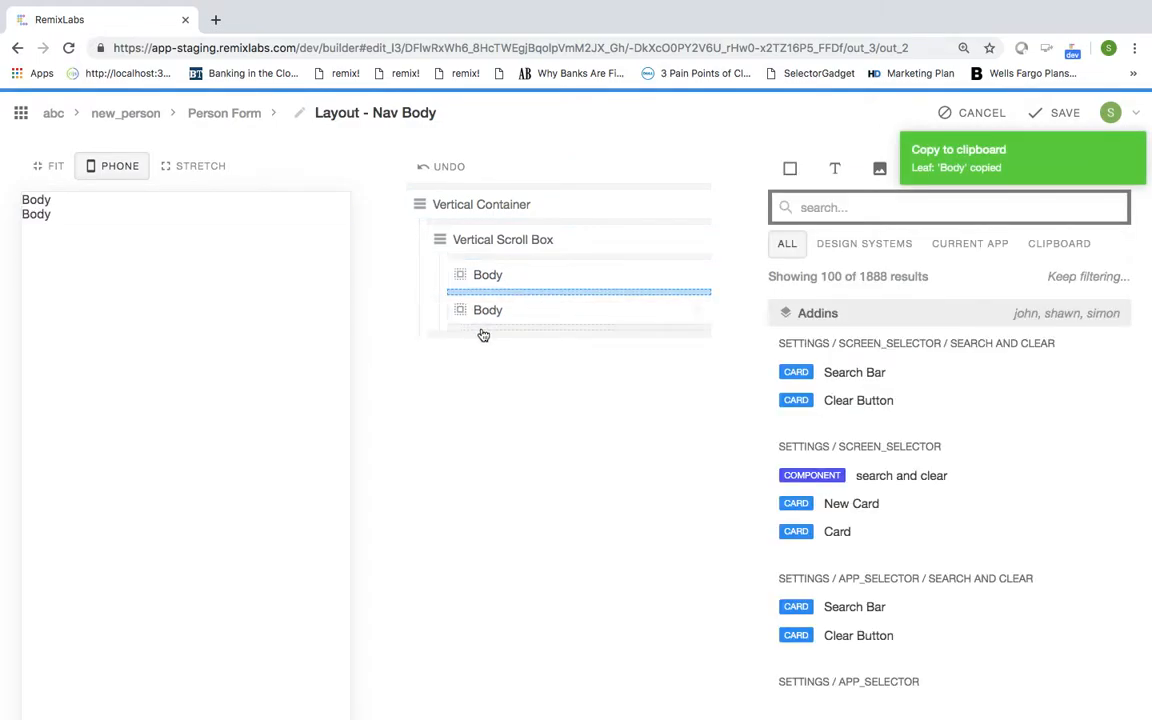
{"action": "key", "text": "ctrl+v"}
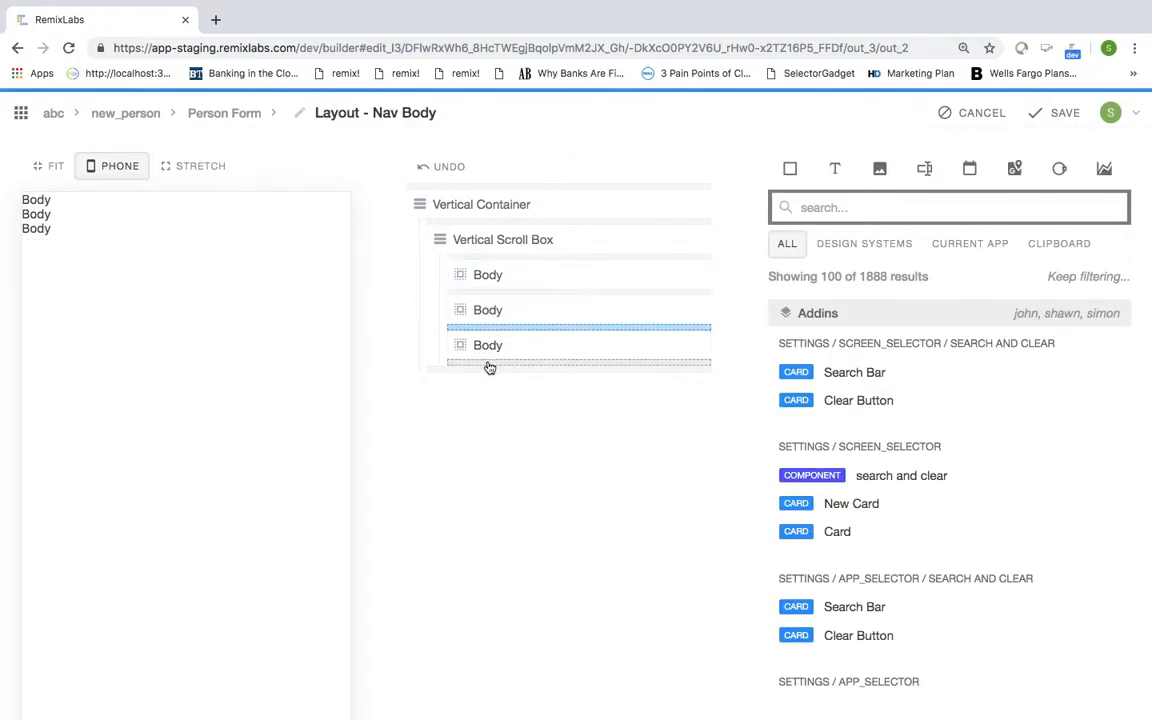
{"action": "key", "text": "ctrl+v"}
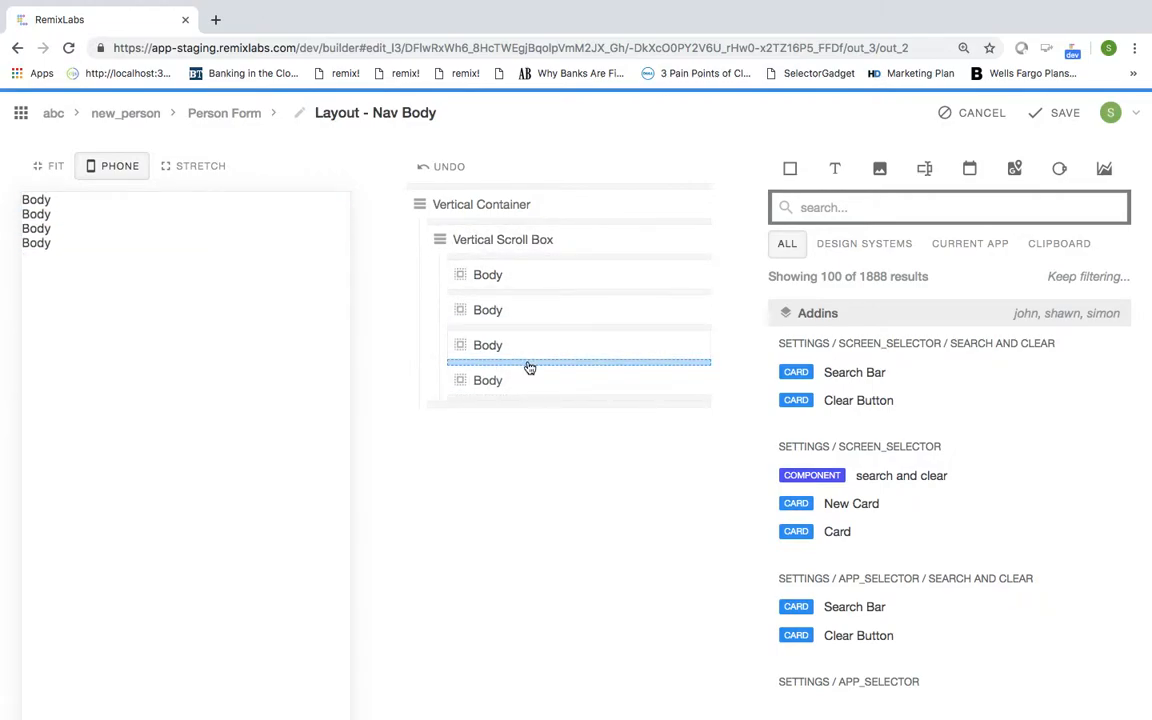
{"action": "key", "text": "ctrl+v"}
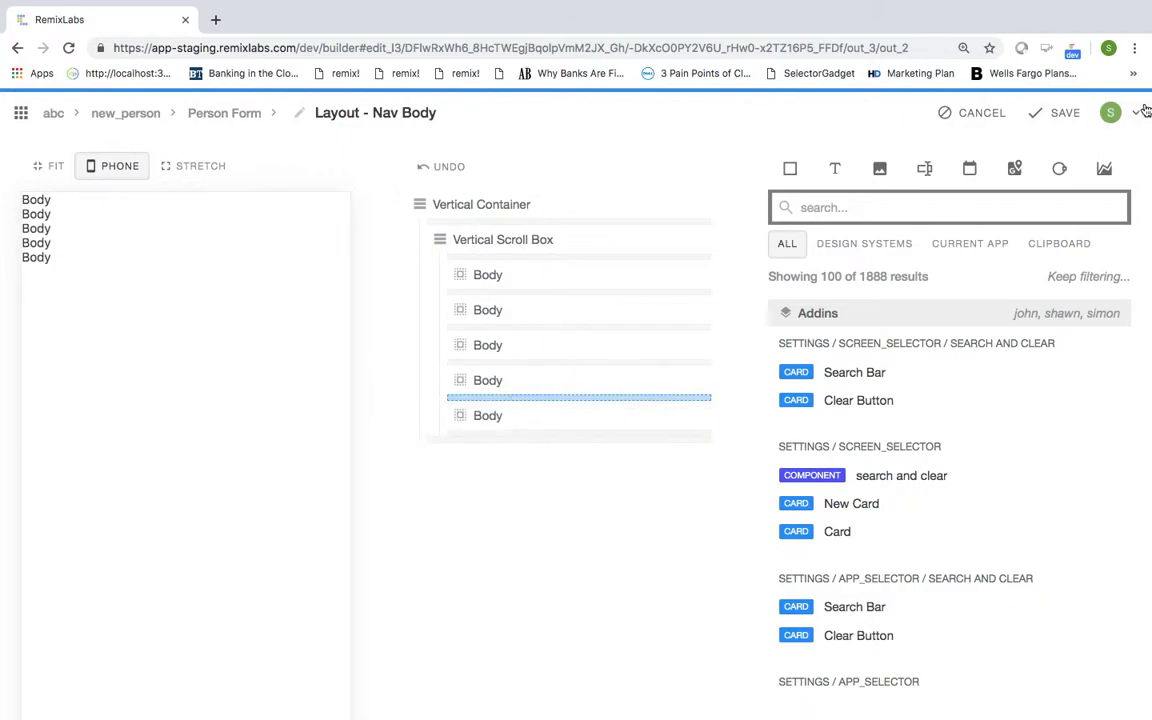
Step: Link Take a Picture, First Name, Last Name, Phone and Email into the Nav Body's five Body slots
{"action": "left_click", "coordinate": [1063, 112]}
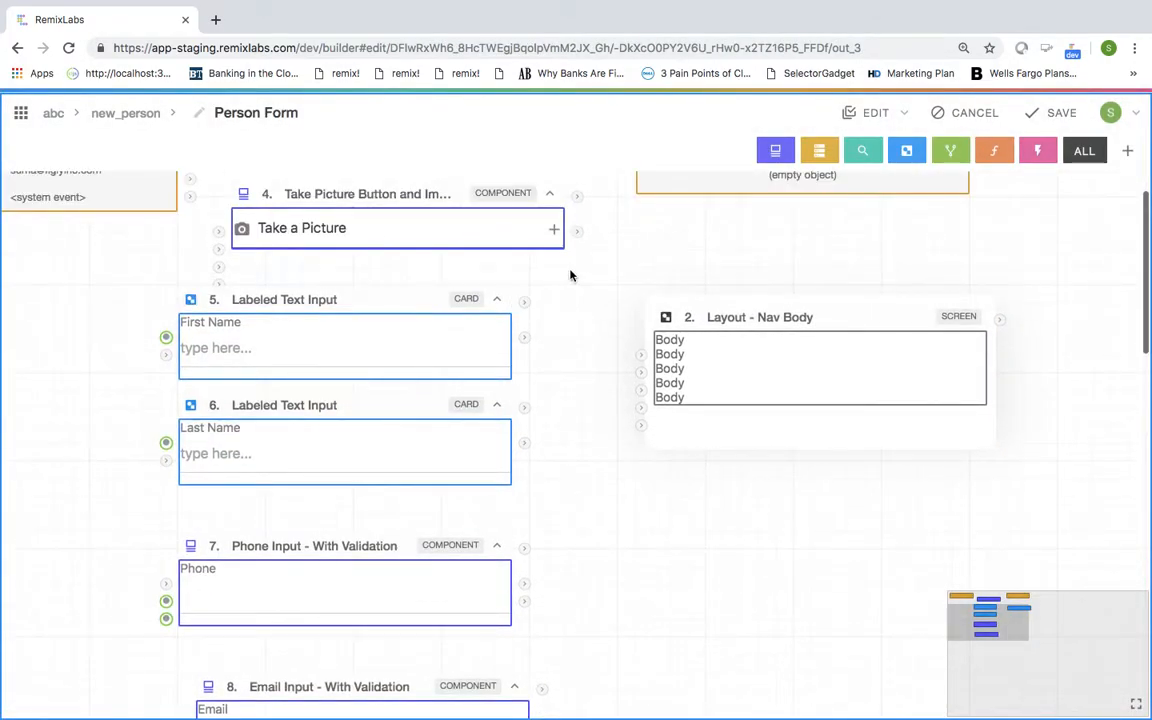
{"action": "left_click_drag", "start_coordinate": [577, 196], "coordinate": [641, 355]}
{"action": "left_click_drag", "start_coordinate": [525, 307], "coordinate": [646, 375]}
{"action": "left_click_drag", "start_coordinate": [524, 407], "coordinate": [640, 391]}
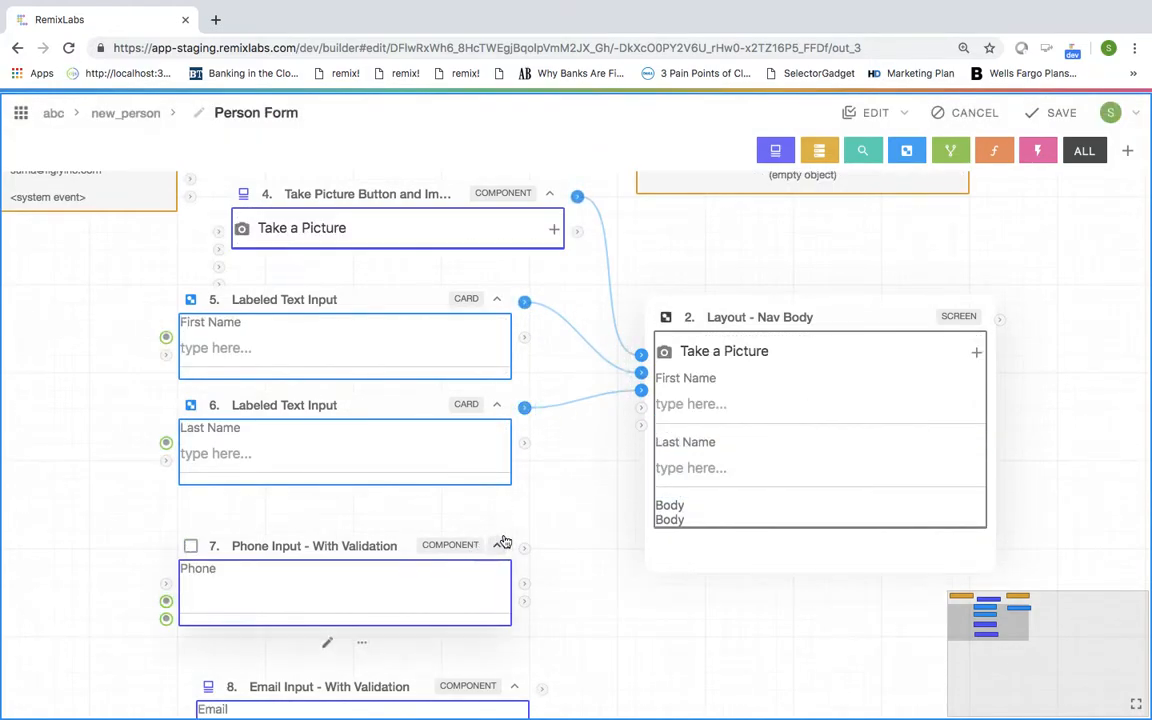
{"action": "scroll", "coordinate": [505, 541], "scroll_direction": "down", "scroll_amount": 1}
{"action": "left_click_drag", "start_coordinate": [525, 492], "coordinate": [632, 354]}
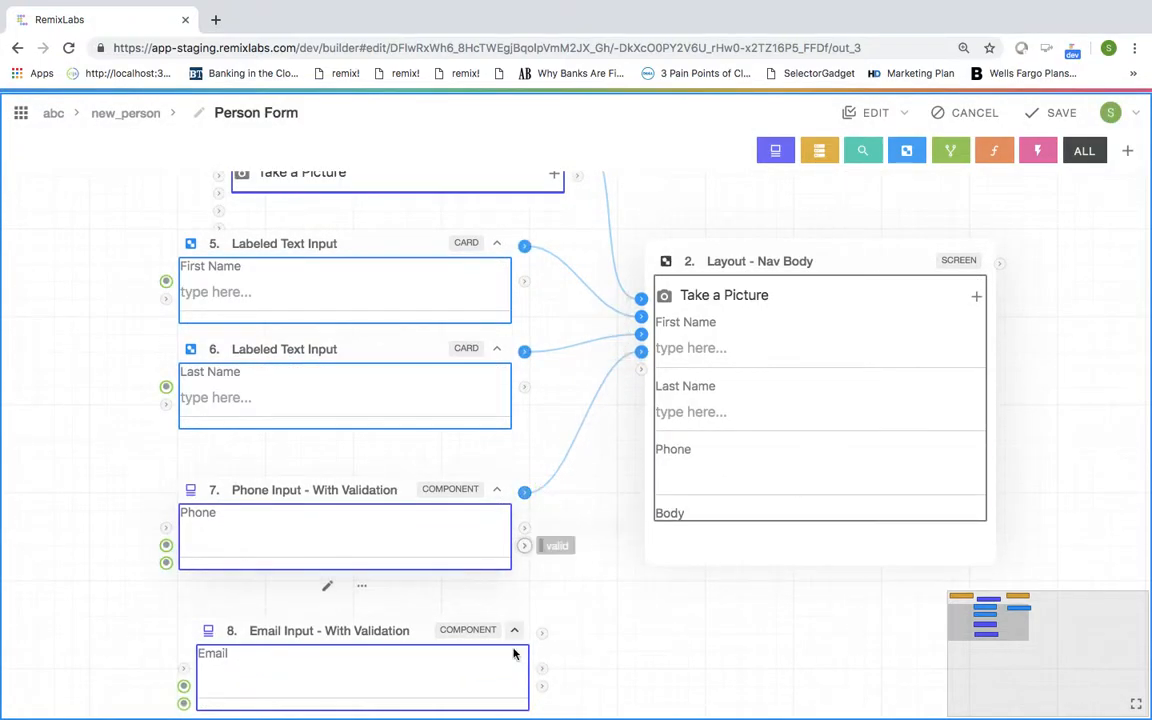
{"action": "left_click_drag", "start_coordinate": [541, 632], "coordinate": [643, 373]}
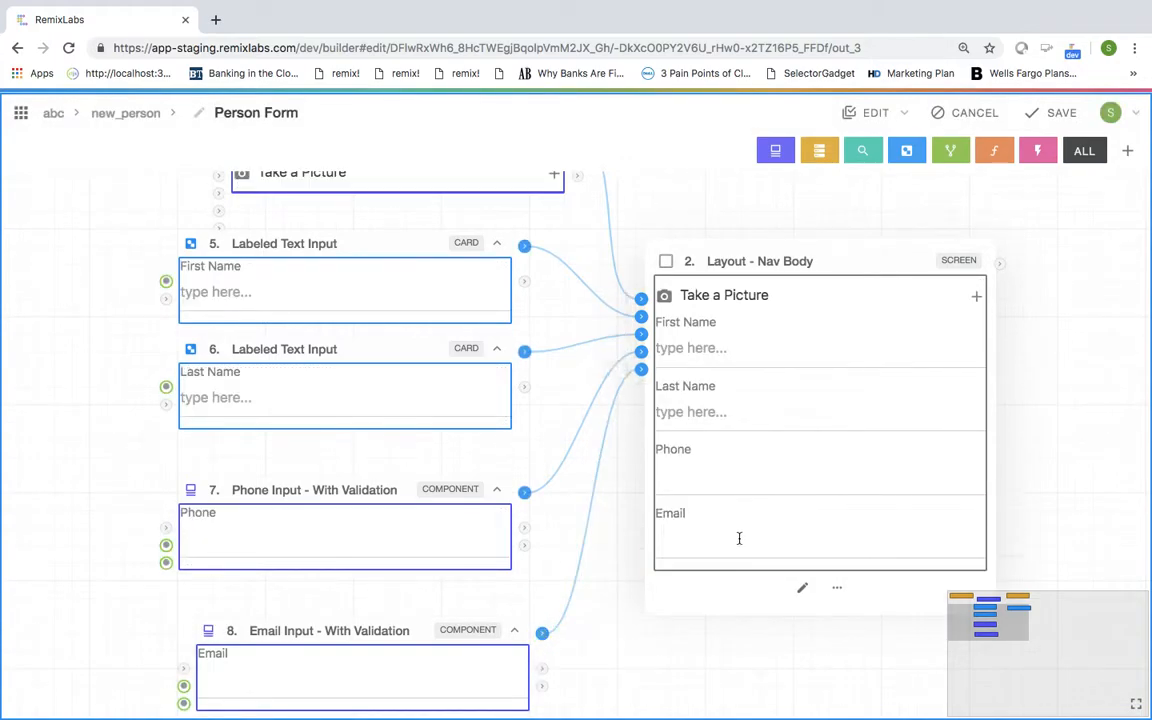
{"action": "scroll", "coordinate": [739, 538], "scroll_direction": "right", "scroll_amount": 1}
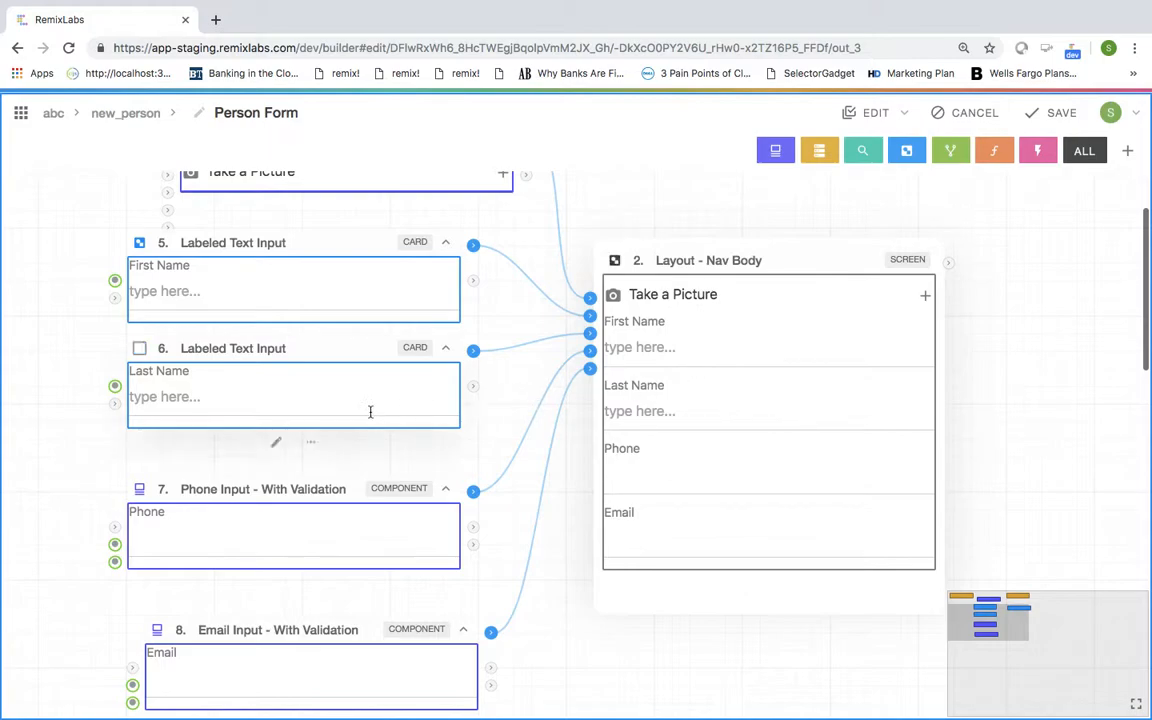
{"action": "scroll", "coordinate": [370, 417], "scroll_direction": "right", "scroll_amount": 2}
{"action": "scroll", "coordinate": [370, 417], "scroll_direction": "right", "scroll_amount": 3}
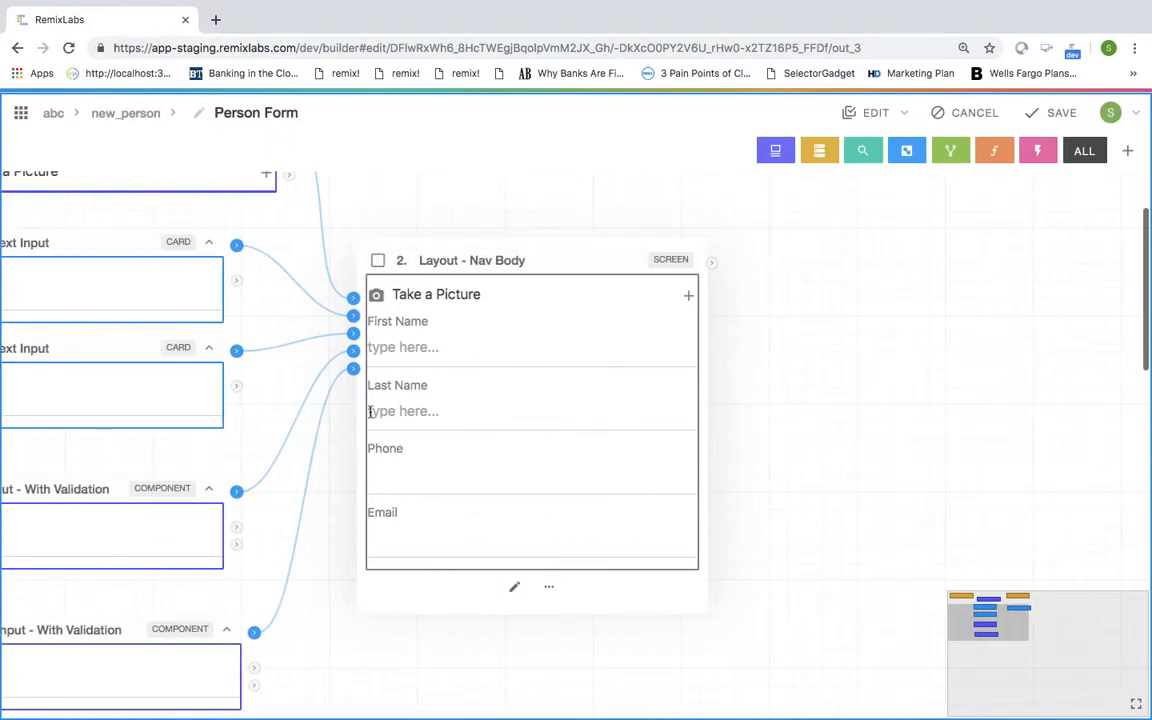
{"action": "scroll", "coordinate": [372, 417], "scroll_direction": "up", "scroll_amount": 2}
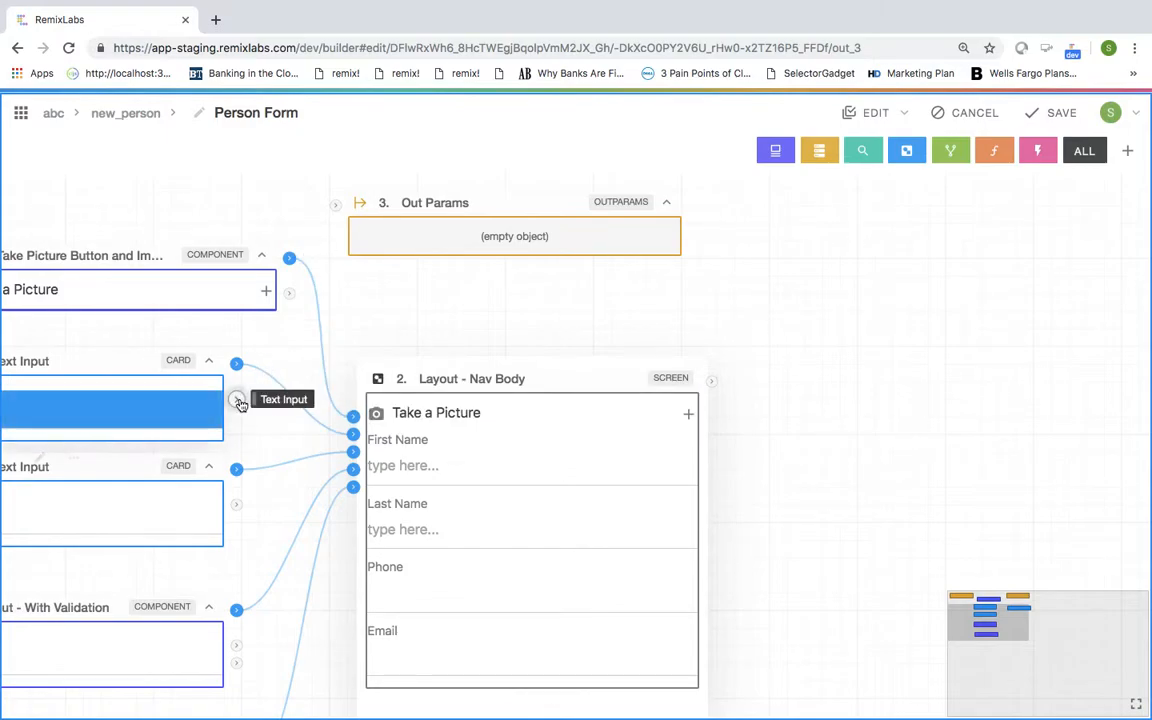
Step: Create a new Data entity and position it beside the Nav Body layout
{"action": "left_click", "coordinate": [819, 150]}
{"action": "left_click", "coordinate": [808, 196]}
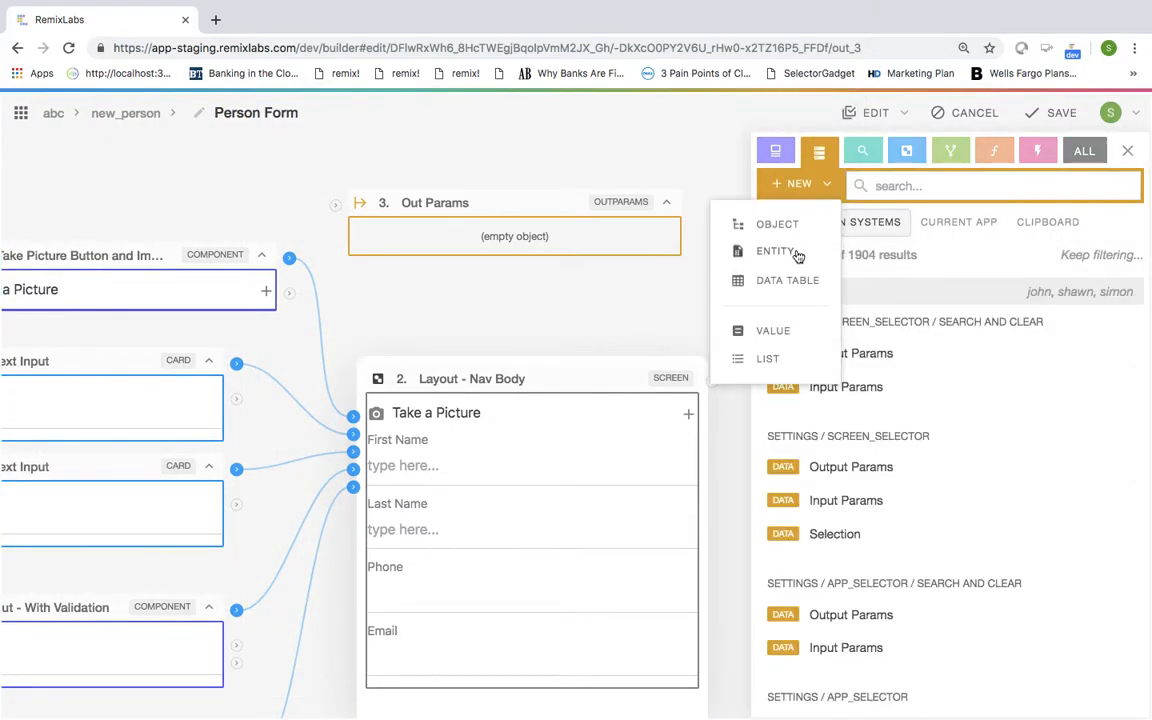
{"action": "left_click", "coordinate": [322, 145]}
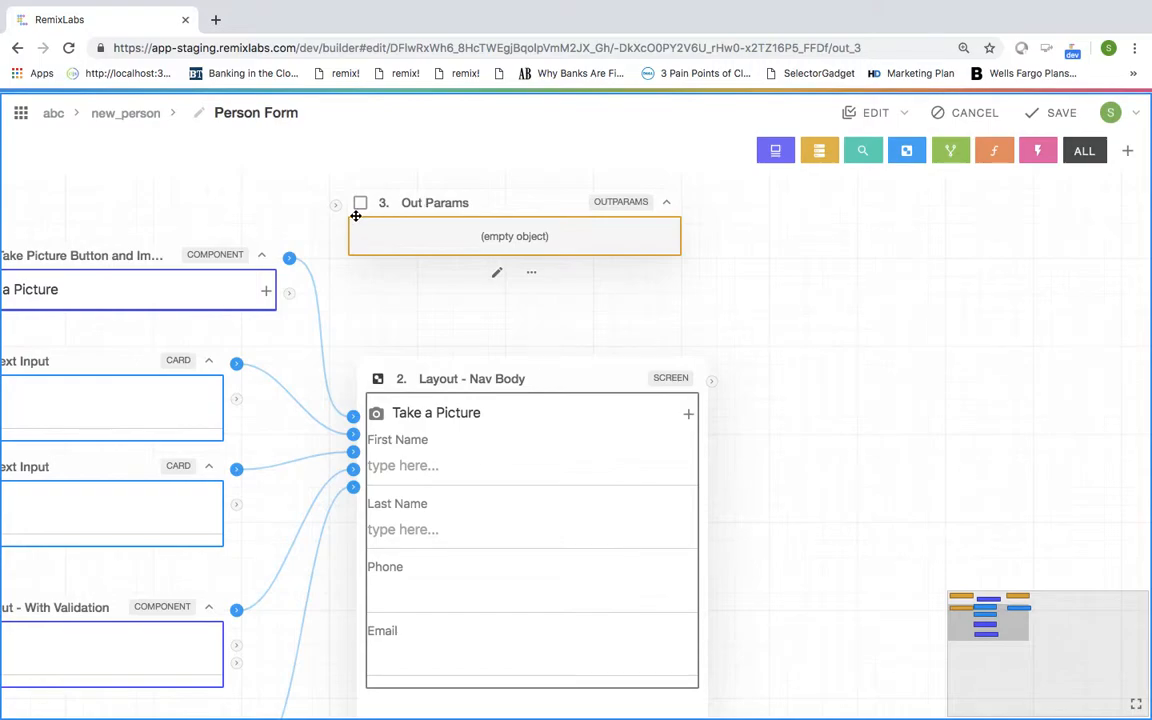
{"action": "left_click_drag", "start_coordinate": [113, 378], "coordinate": [919, 284]}
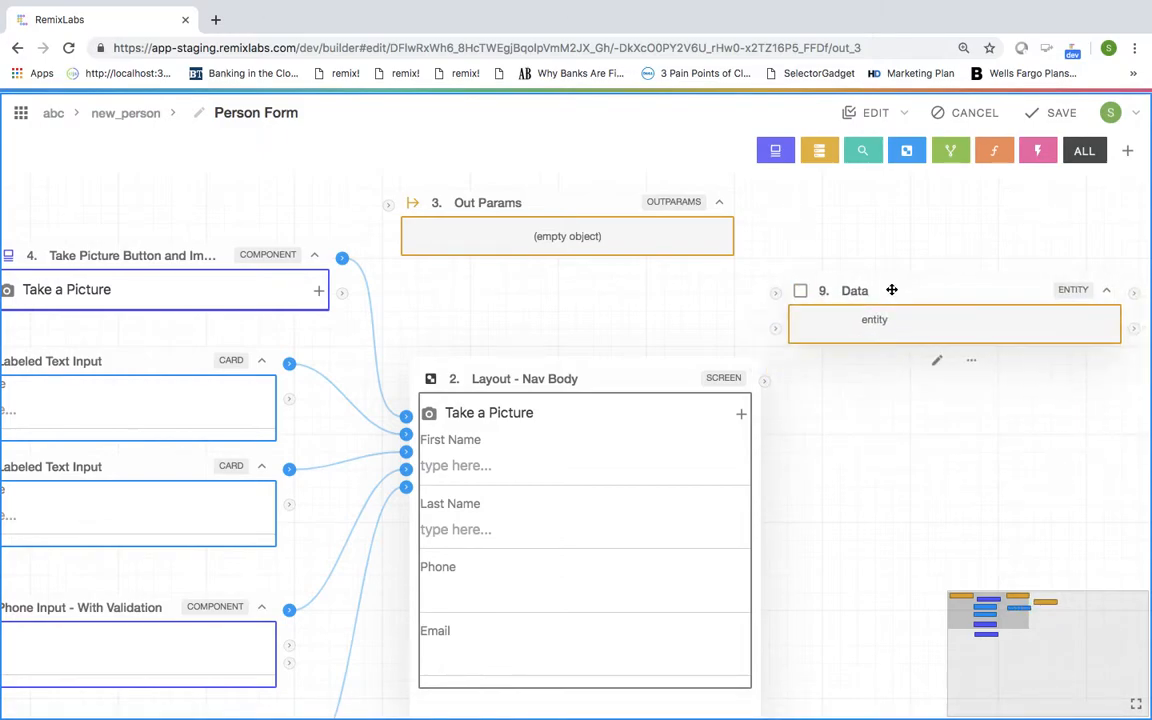
{"action": "left_click", "coordinate": [936, 362]}
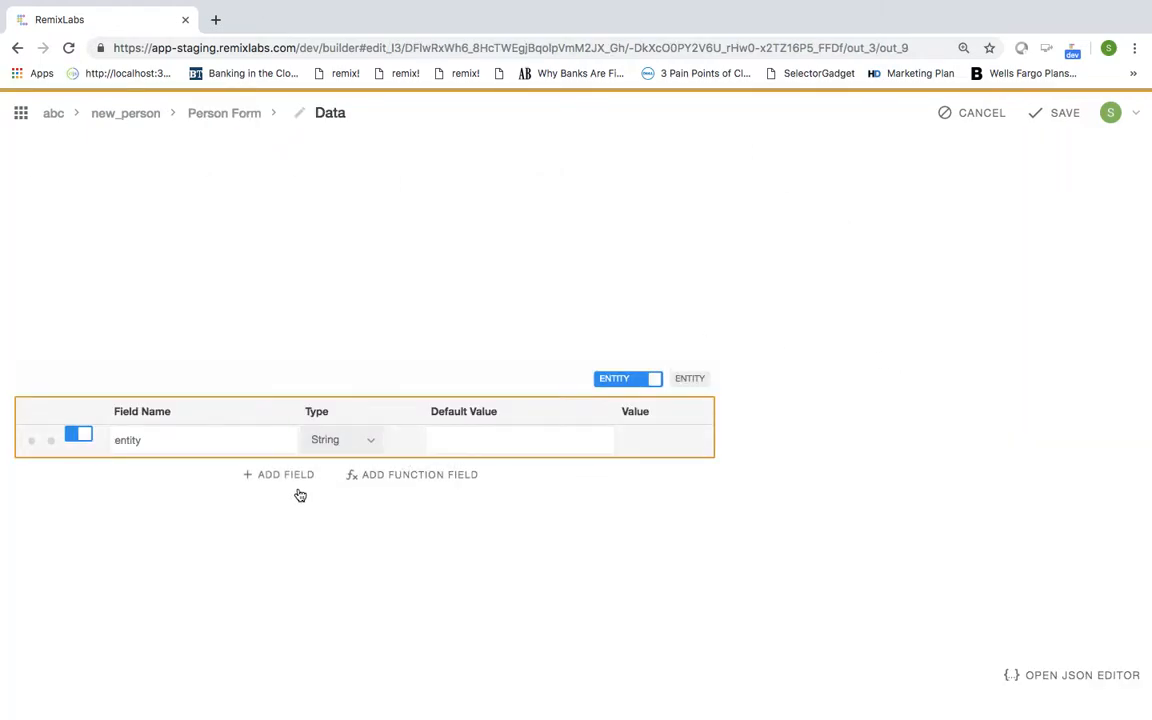
Step: Default the entity field to person and add first_name, last_name, phone and email fields
{"action": "left_click", "coordinate": [439, 440]}
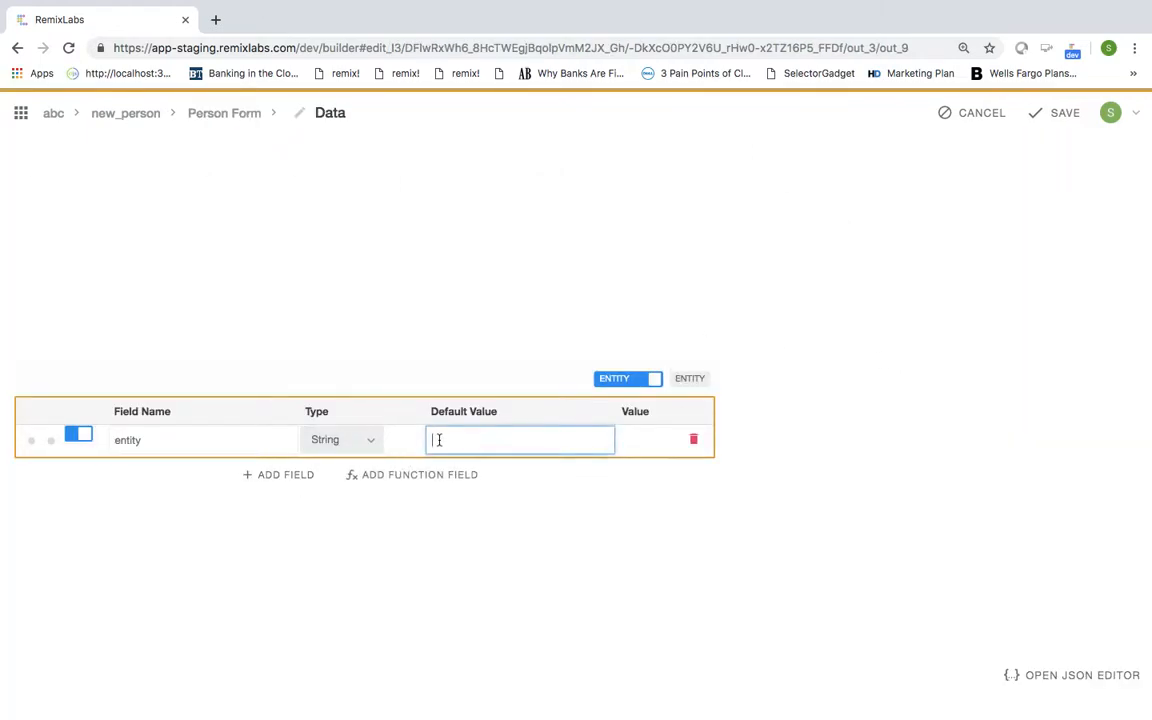
{"action": "left_click", "coordinate": [299, 475]}
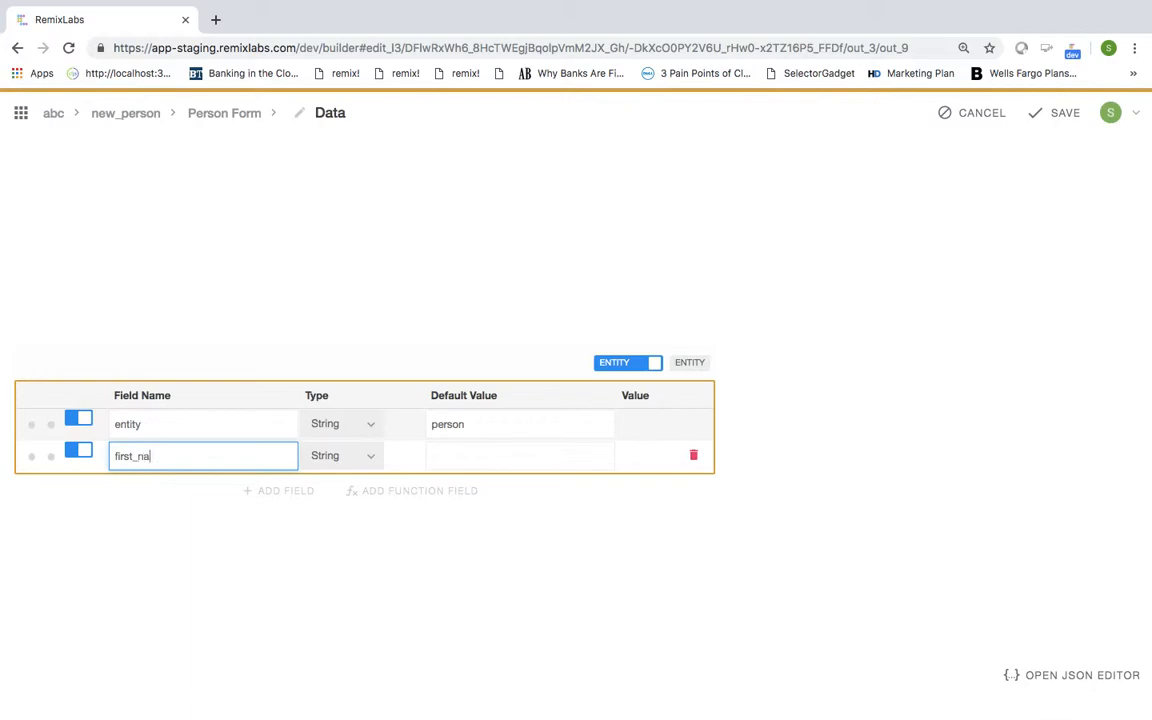
{"action": "left_click", "coordinate": [279, 492]}
{"action": "type", "text": "last_name"}
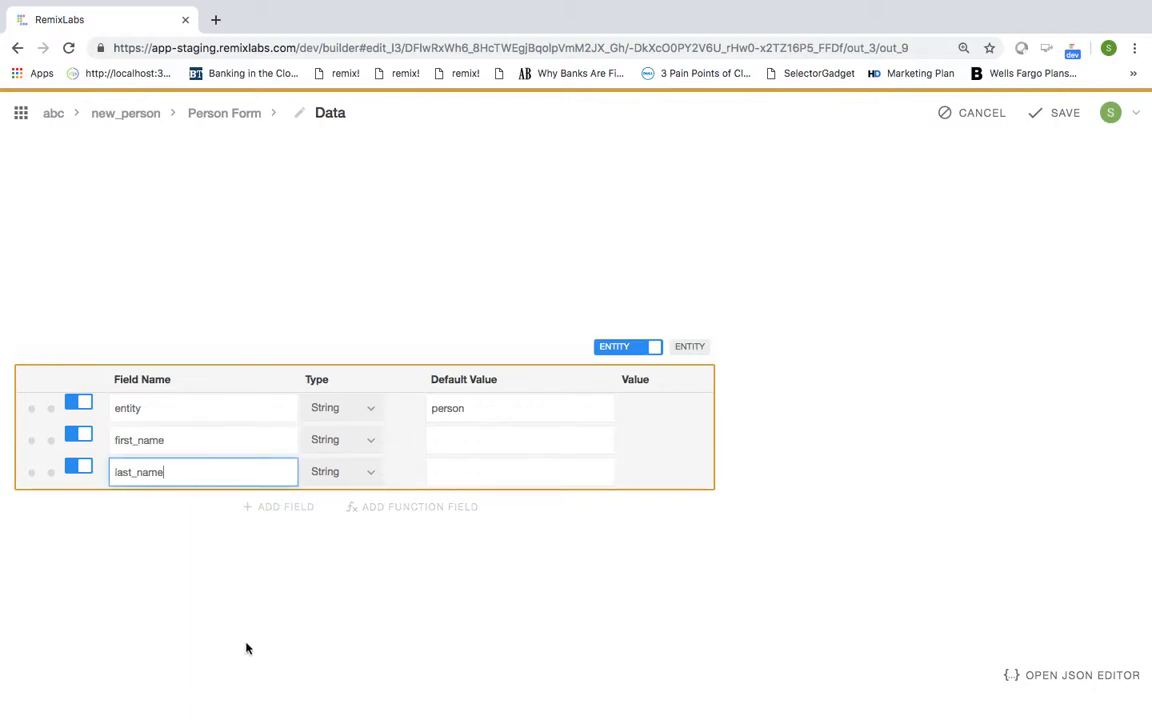
{"action": "left_click", "coordinate": [289, 510]}
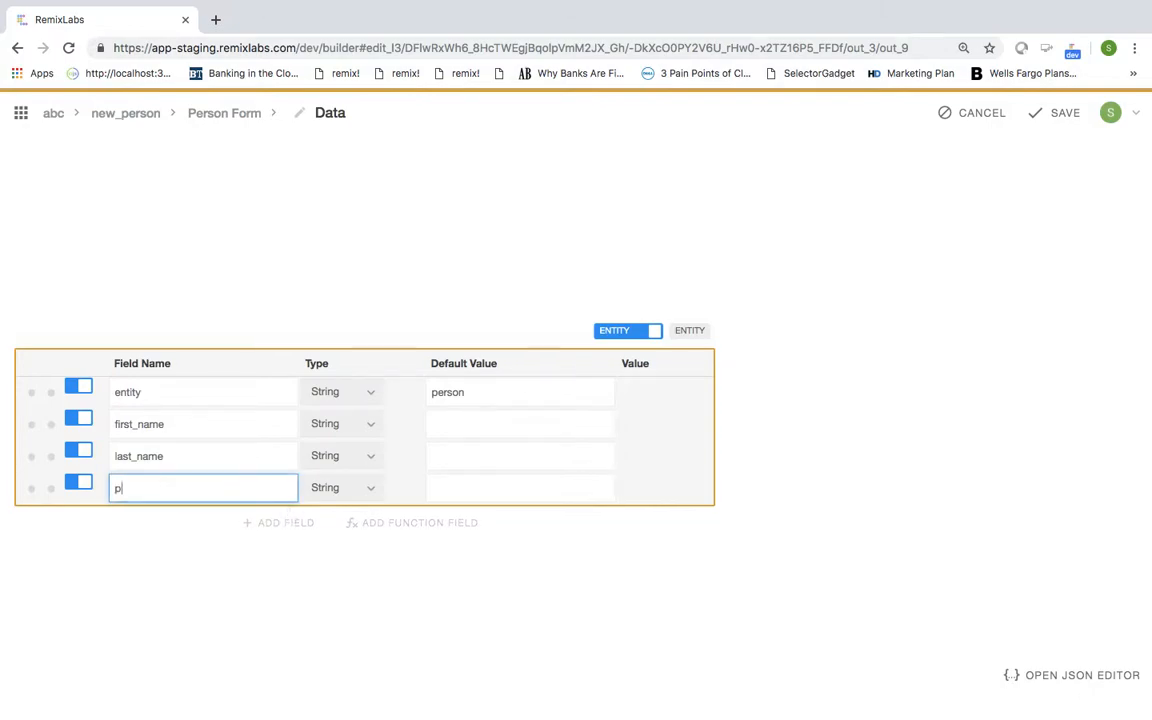
{"action": "left_click", "coordinate": [278, 522]}
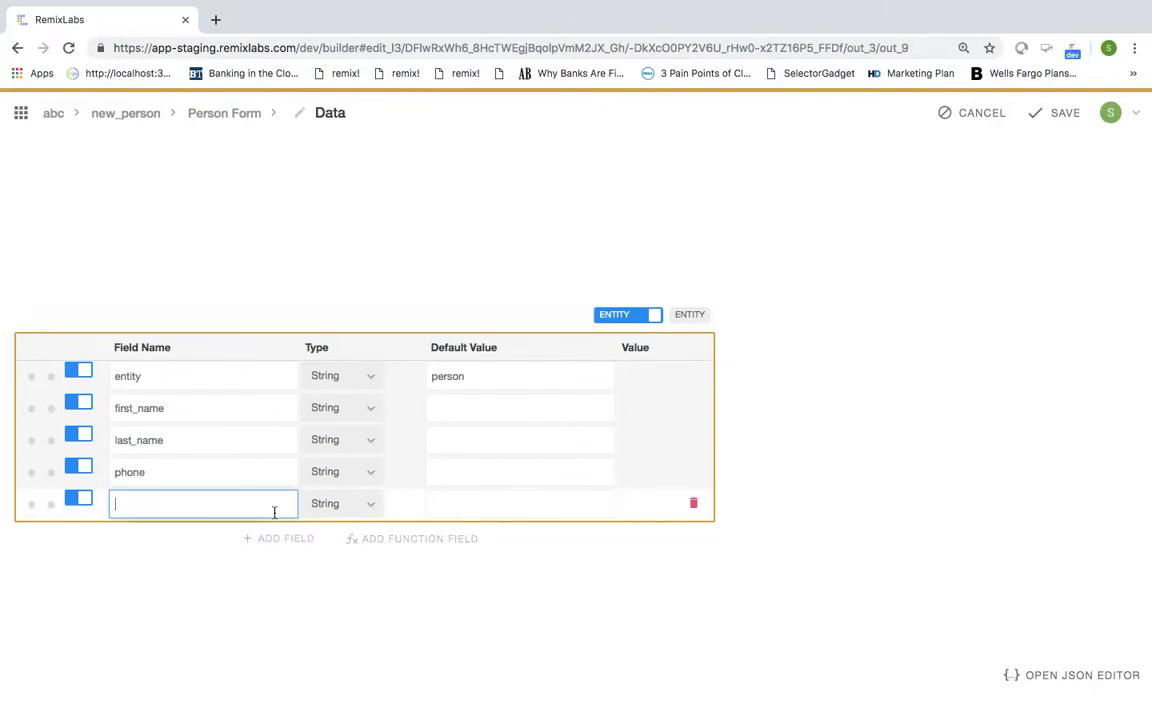
{"action": "type", "text": "email"}
Step: Type the email field as Email, add a picture field of type Image, and save
{"action": "left_click", "coordinate": [358, 504]}
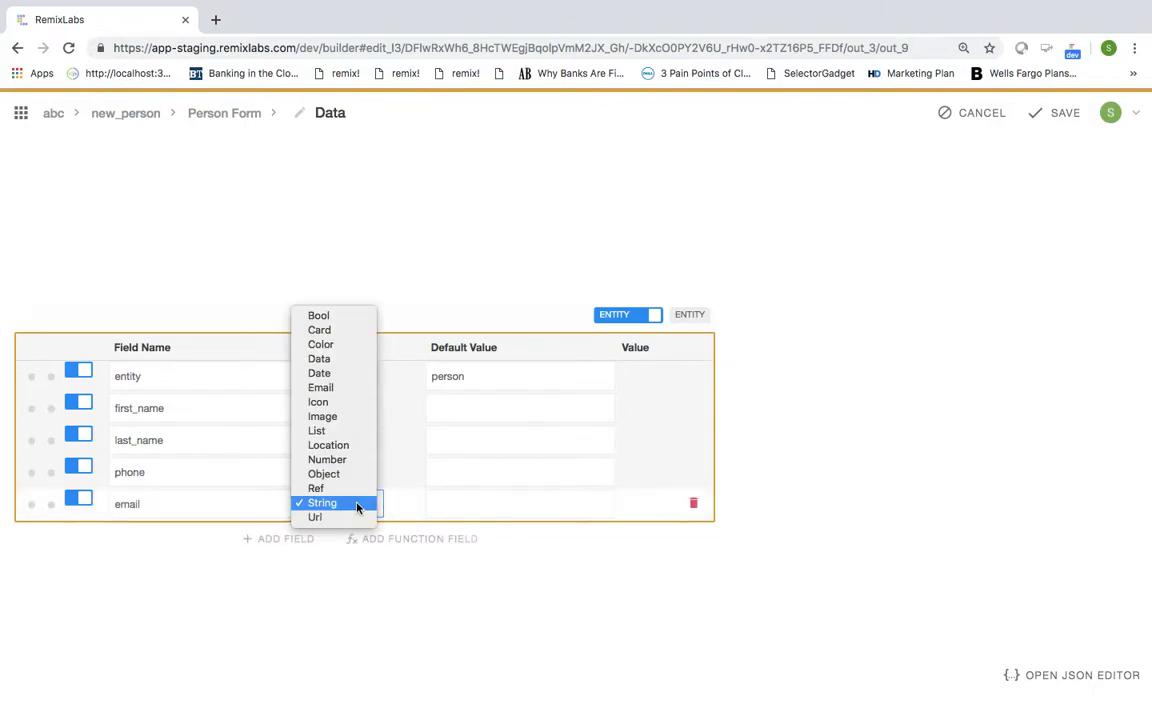
{"action": "left_click", "coordinate": [320, 387]}
{"action": "left_click", "coordinate": [294, 539]}
{"action": "type", "text": "picture"}
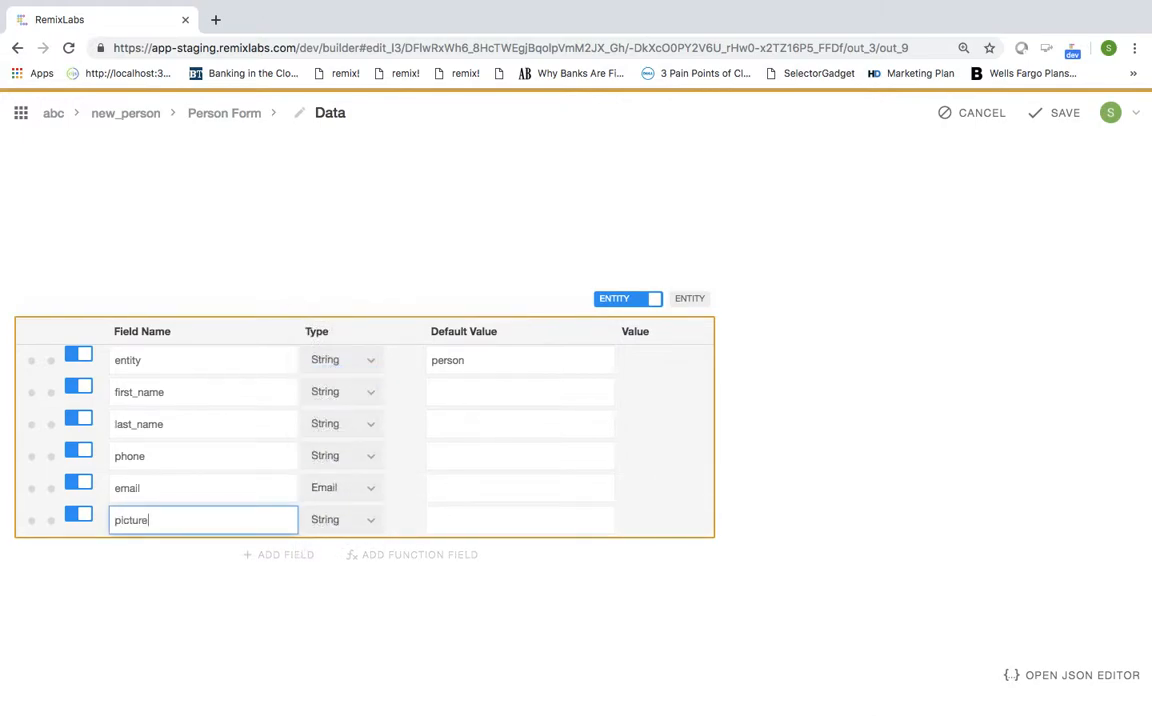
{"action": "left_click", "coordinate": [355, 519]}
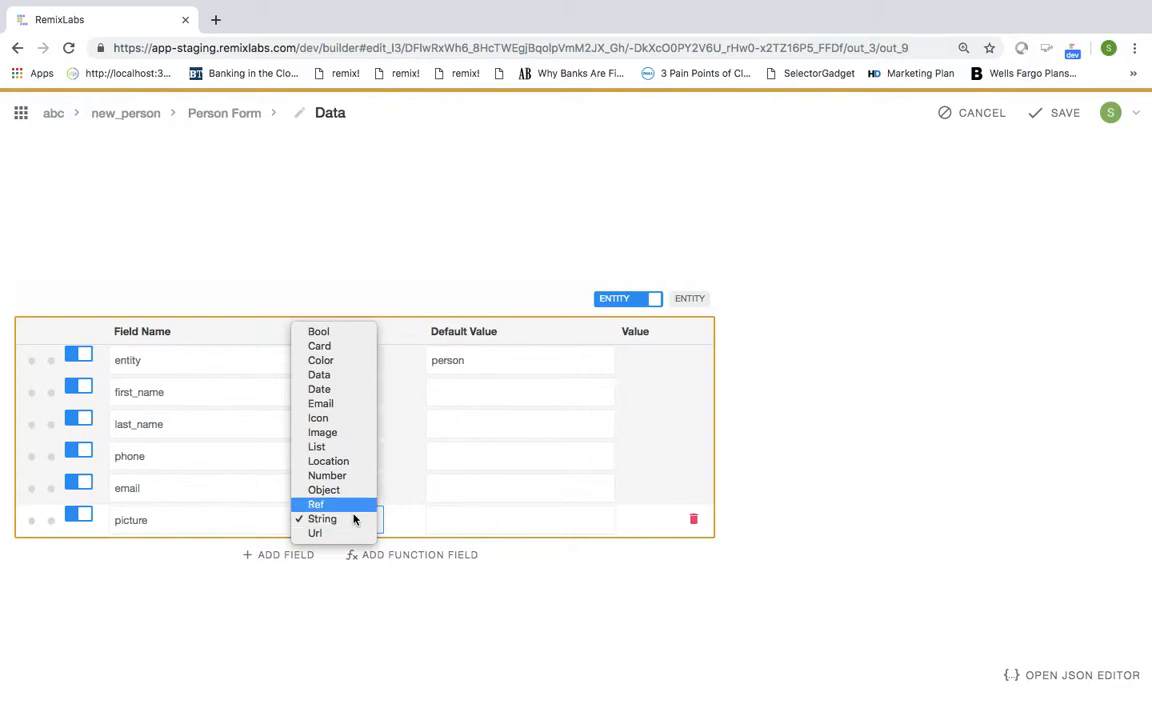
{"action": "key", "text": "Up"}
{"action": "key", "text": "Up"}
{"action": "key", "text": "Up"}
{"action": "key", "text": "Up"}
{"action": "key", "text": "Up"}
{"action": "key", "text": "Return"}
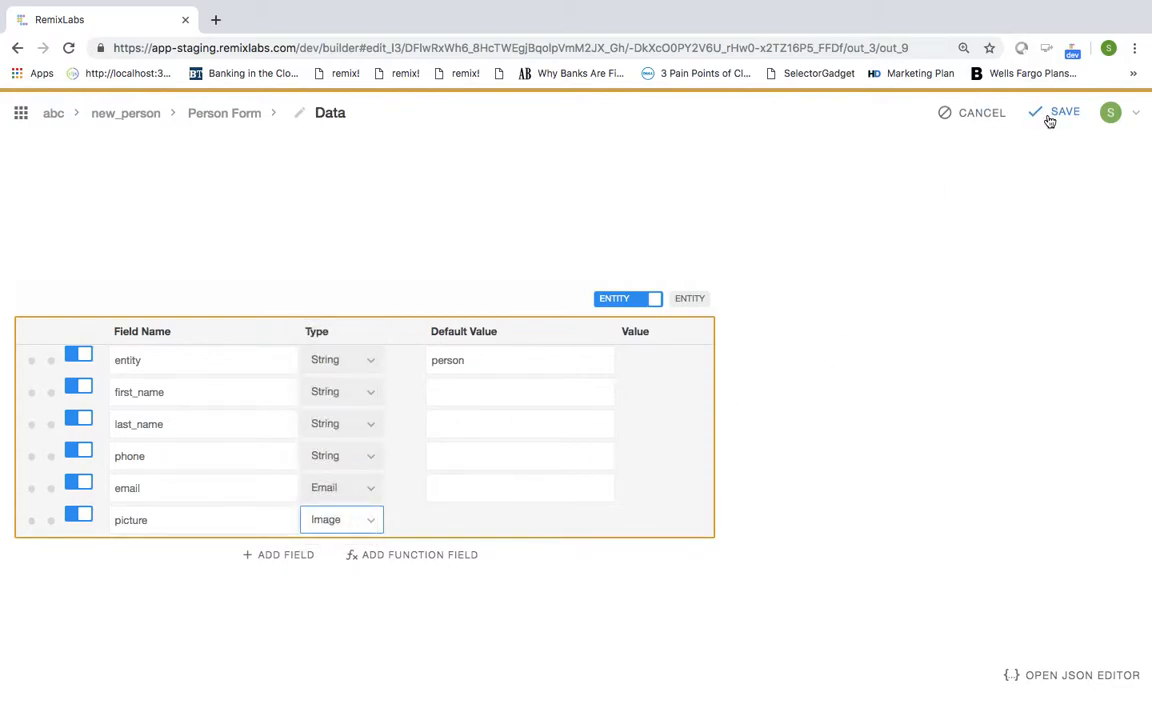
{"action": "left_click", "coordinate": [1050, 114]}
Step: Bind the picture, First Name and Last Name outputs to Data's picture, first_name and last_name fields
{"action": "scroll", "coordinate": [640, 320], "scroll_direction": "right", "scroll_amount": 3}
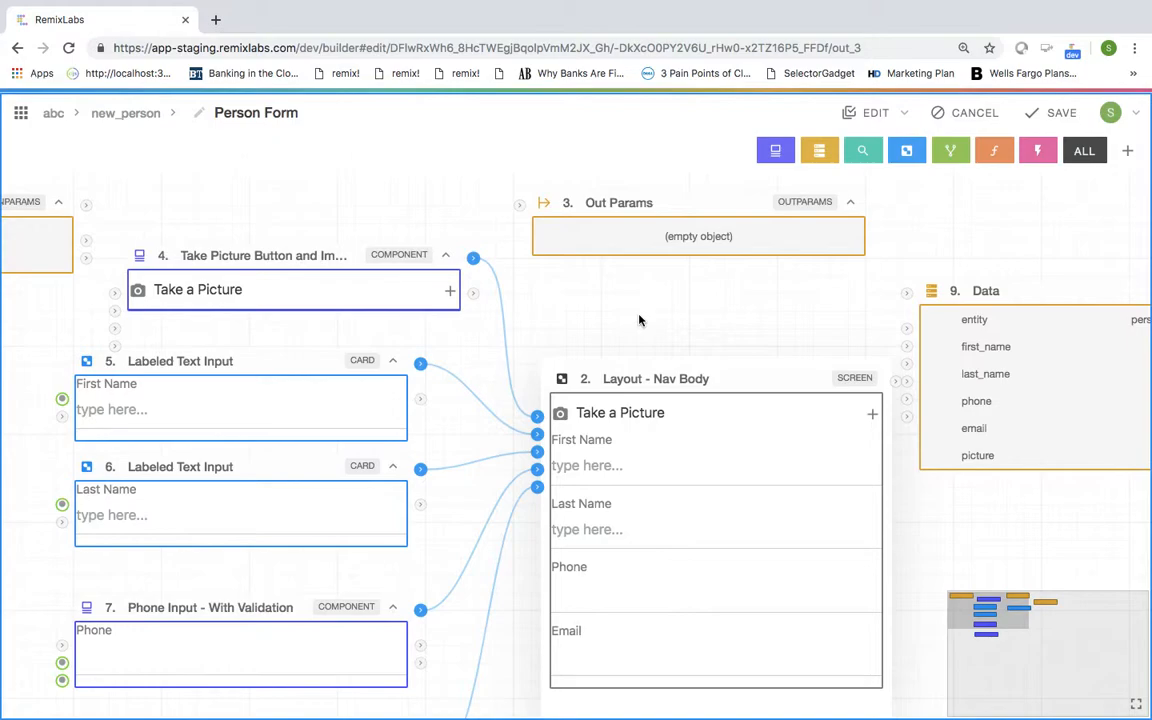
{"action": "scroll", "coordinate": [640, 320], "scroll_direction": "right", "scroll_amount": 3}
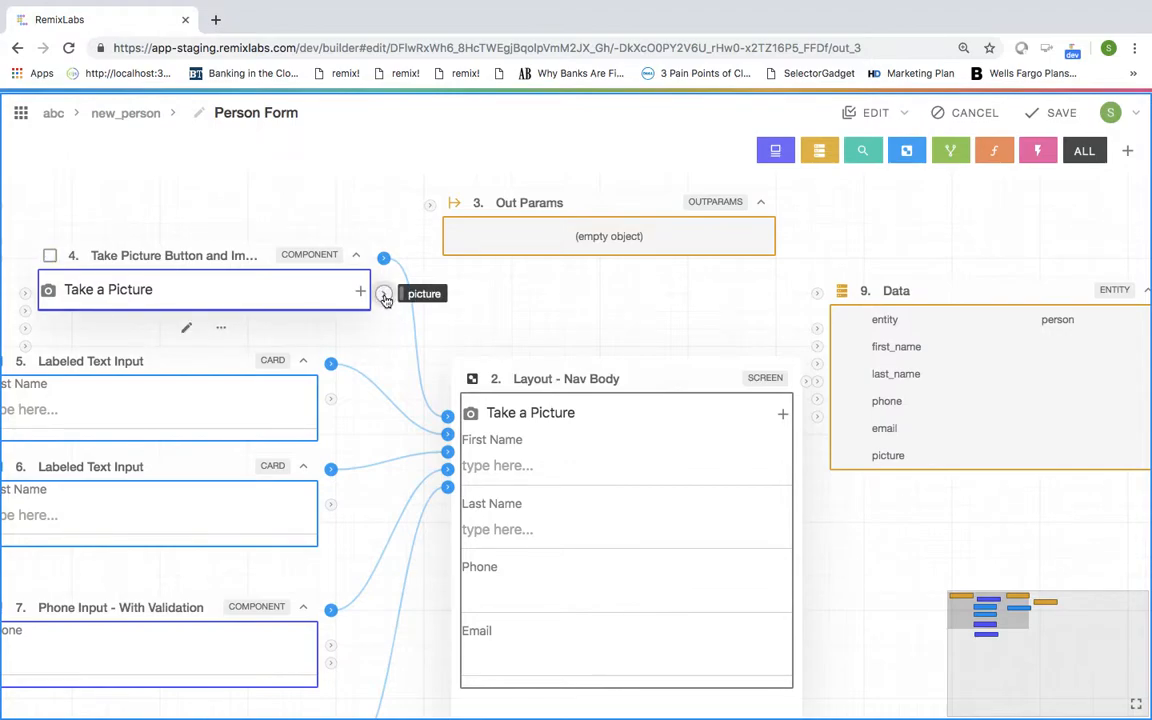
{"action": "mouse_move", "coordinate": [385, 298]}
{"action": "left_mouse_down"}
{"action": "mouse_move", "coordinate": [810, 430]}
{"action": "mouse_move", "coordinate": [817, 416]}
{"action": "left_mouse_up"}
{"action": "left_click_drag", "start_coordinate": [918, 298], "coordinate": [953, 298]}
{"action": "left_click_drag", "start_coordinate": [331, 398], "coordinate": [853, 346]}
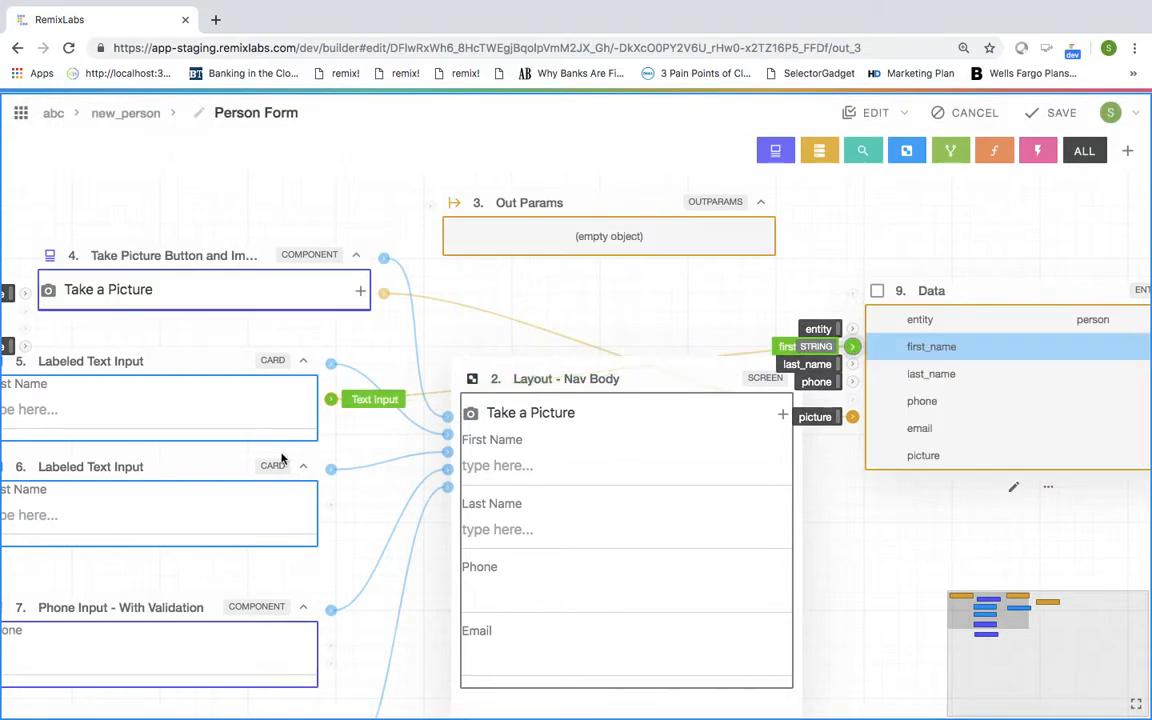
{"action": "left_click_drag", "start_coordinate": [332, 505], "coordinate": [853, 364]}
{"action": "scroll", "coordinate": [851, 364], "scroll_direction": "down", "scroll_amount": 3}
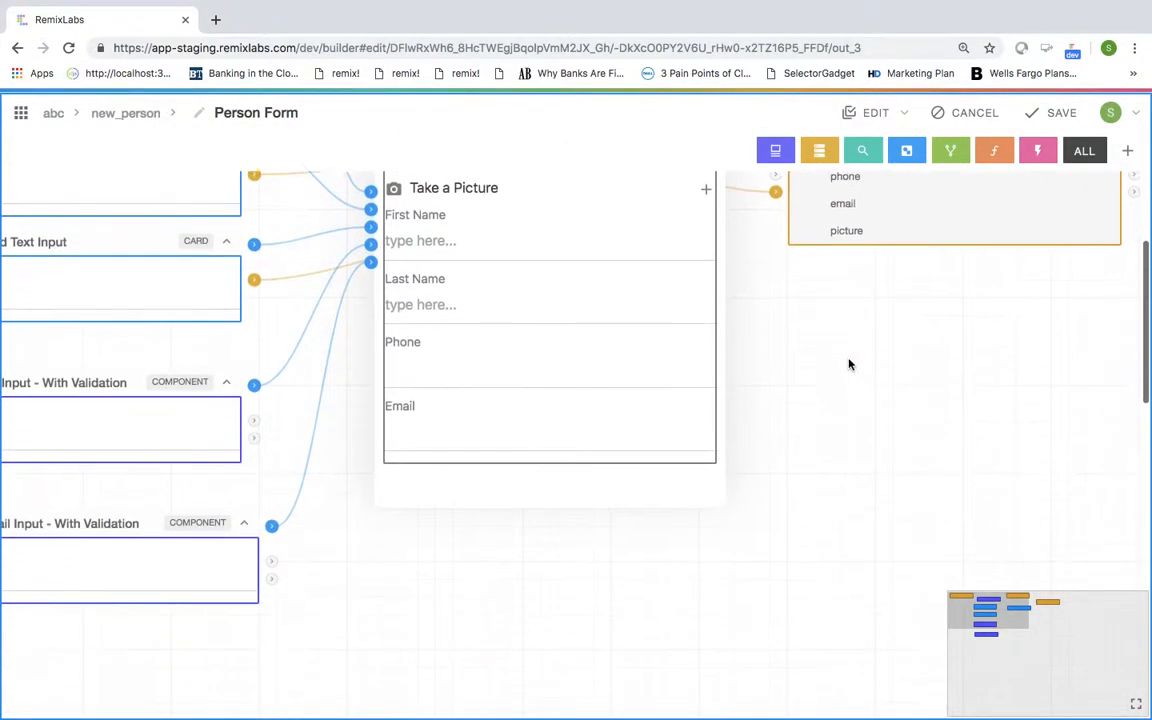
{"action": "left_click", "coordinate": [254, 413]}
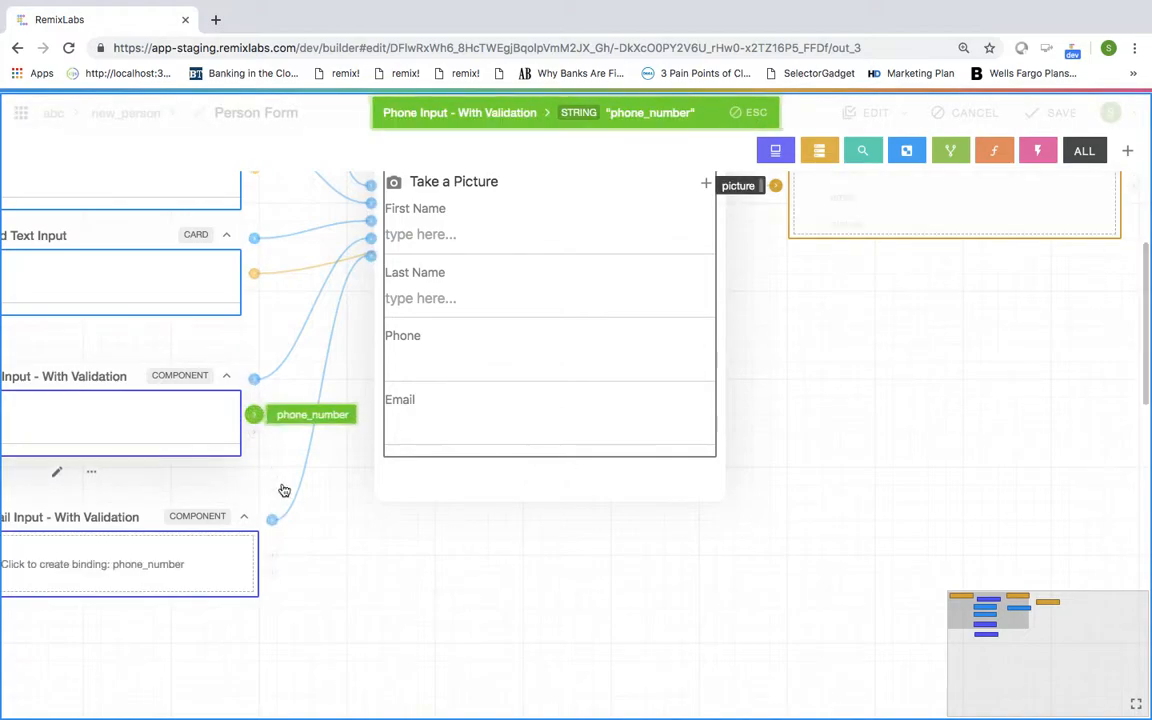
{"action": "scroll", "coordinate": [288, 563], "scroll_direction": "up", "scroll_amount": 3}
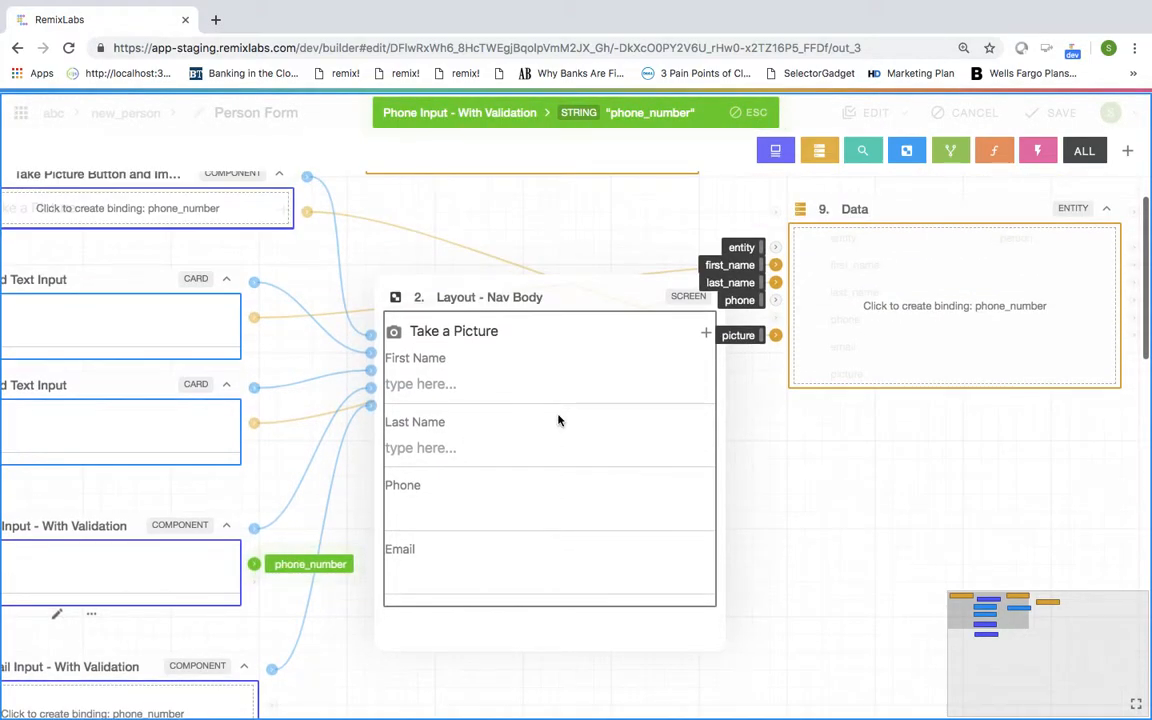
{"action": "left_click", "coordinate": [775, 300]}
{"action": "scroll", "coordinate": [349, 548], "scroll_direction": "down", "scroll_amount": 2}
{"action": "scroll", "coordinate": [300, 550], "scroll_direction": "down", "scroll_amount": 2}
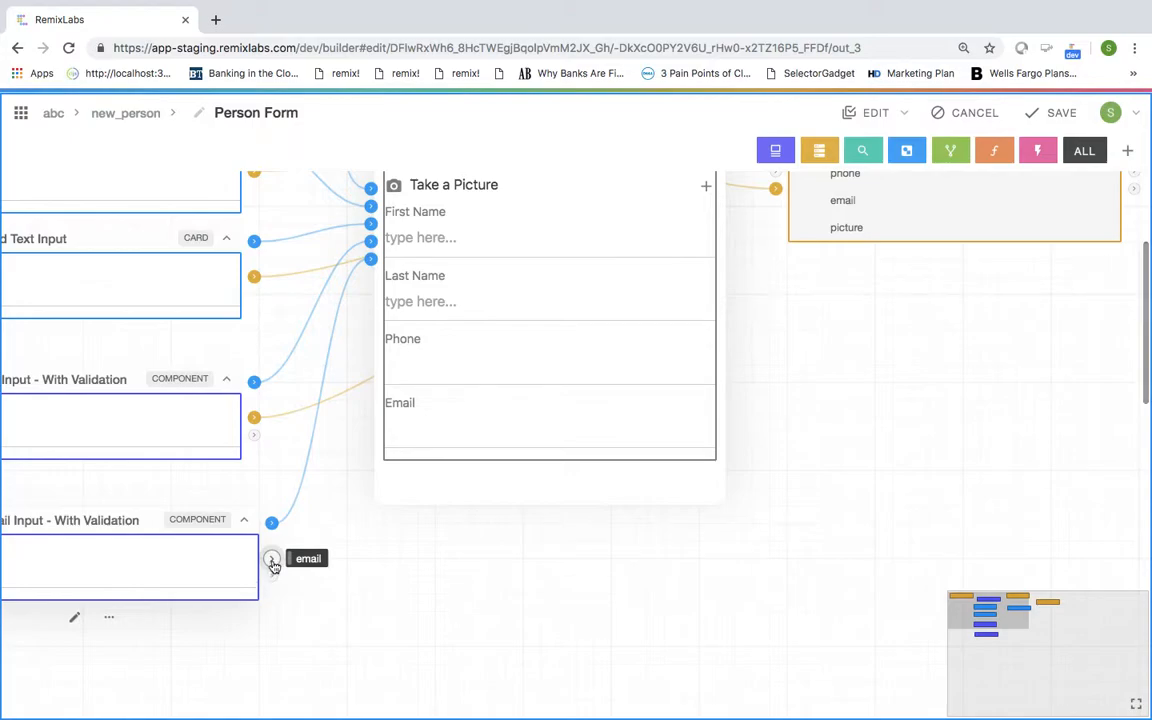
{"action": "left_click", "coordinate": [272, 556]}
{"action": "scroll", "coordinate": [674, 427], "scroll_direction": "up", "scroll_amount": 2}
{"action": "left_click", "coordinate": [775, 365]}
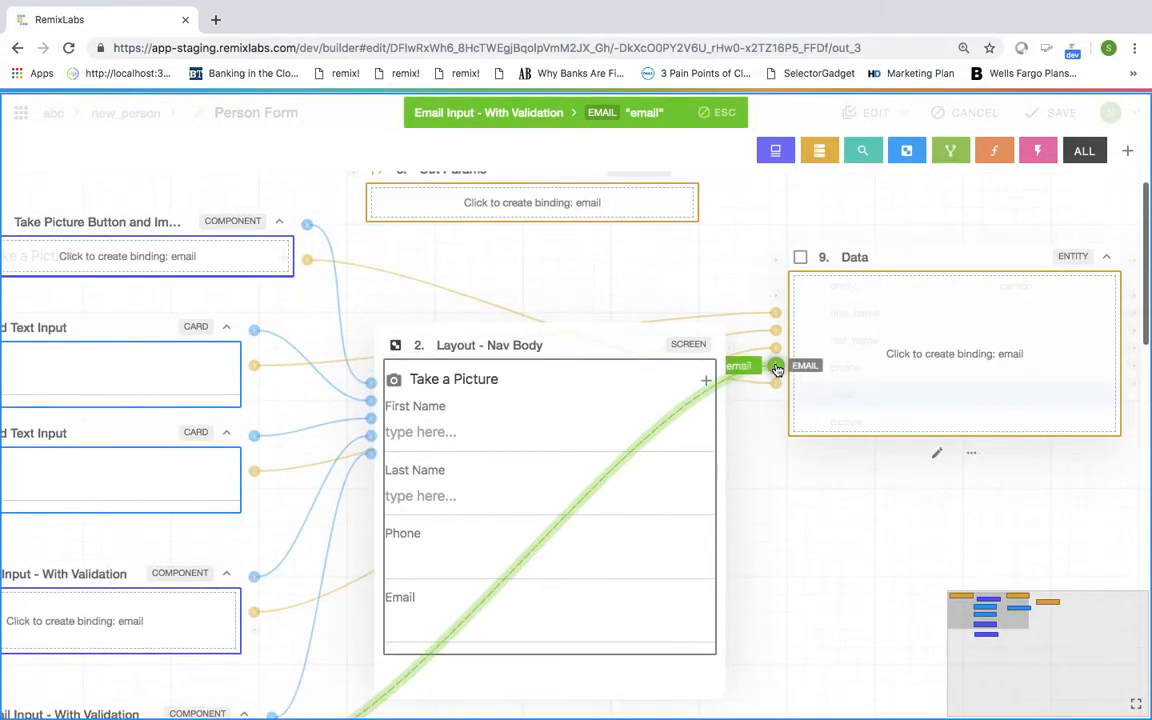
Step: Move the Out Params card further right and the Data card below it
{"action": "scroll", "coordinate": [752, 458], "scroll_direction": "right", "scroll_amount": 3}
{"action": "scroll", "coordinate": [754, 460], "scroll_direction": "right", "scroll_amount": 2}
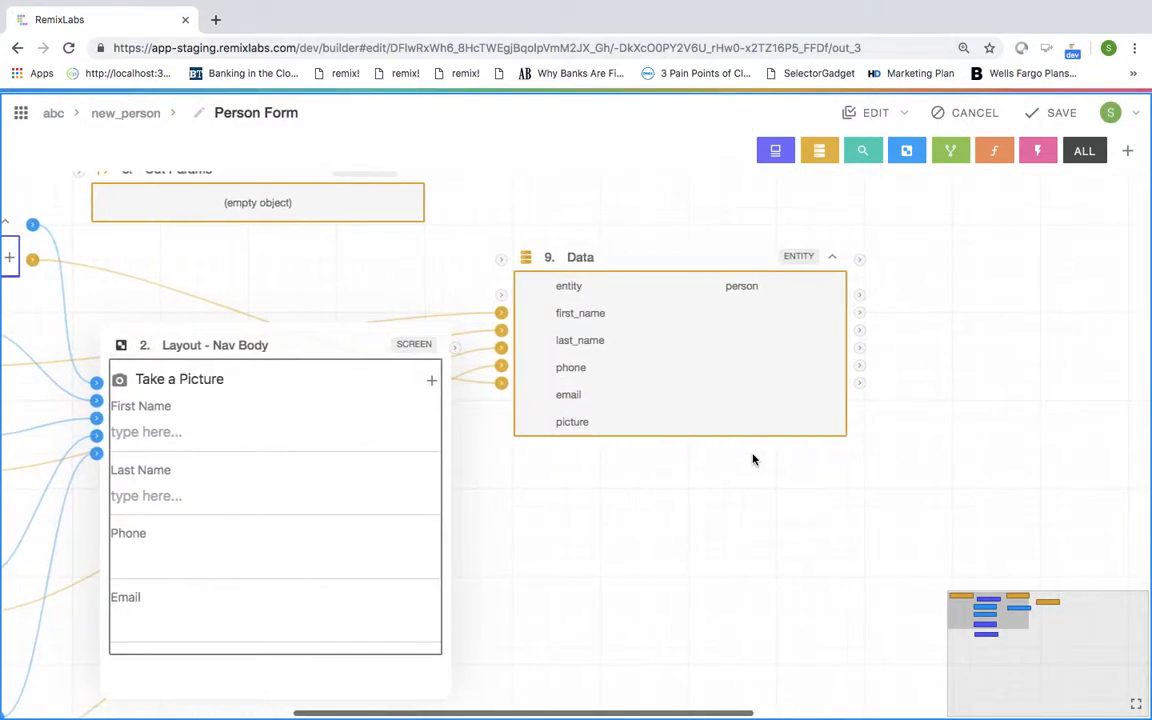
{"action": "scroll", "coordinate": [754, 460], "scroll_direction": "up", "scroll_amount": 1}
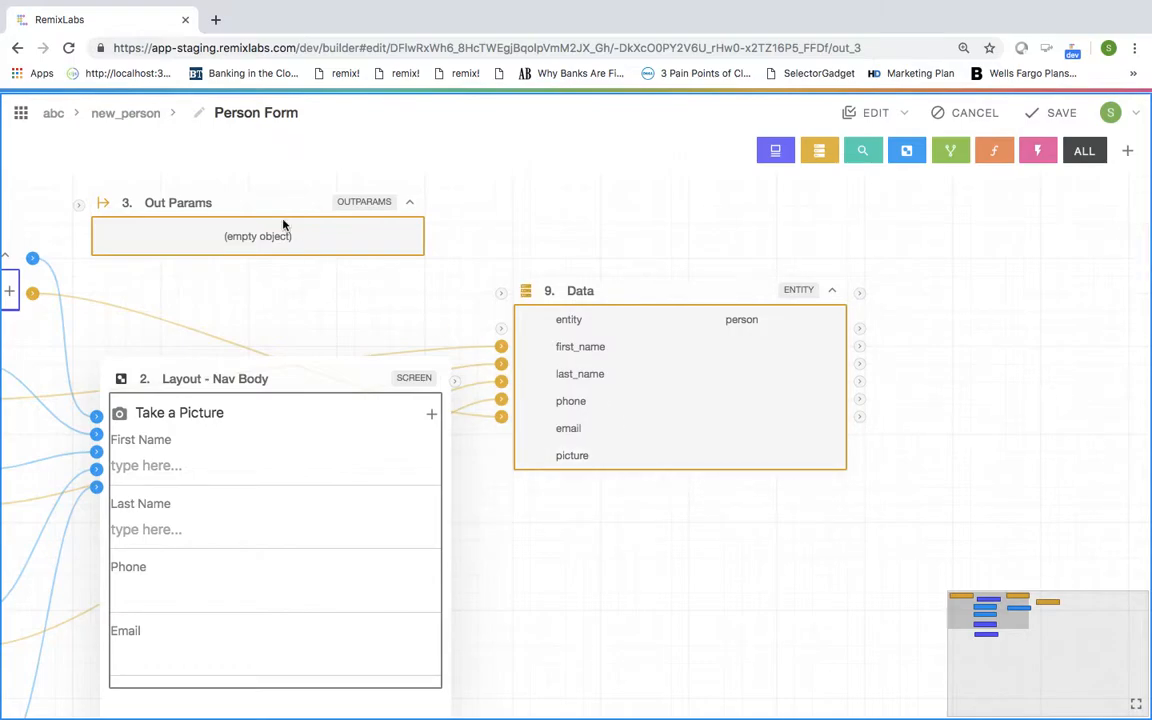
{"action": "left_click_drag", "start_coordinate": [249, 200], "coordinate": [462, 205]}
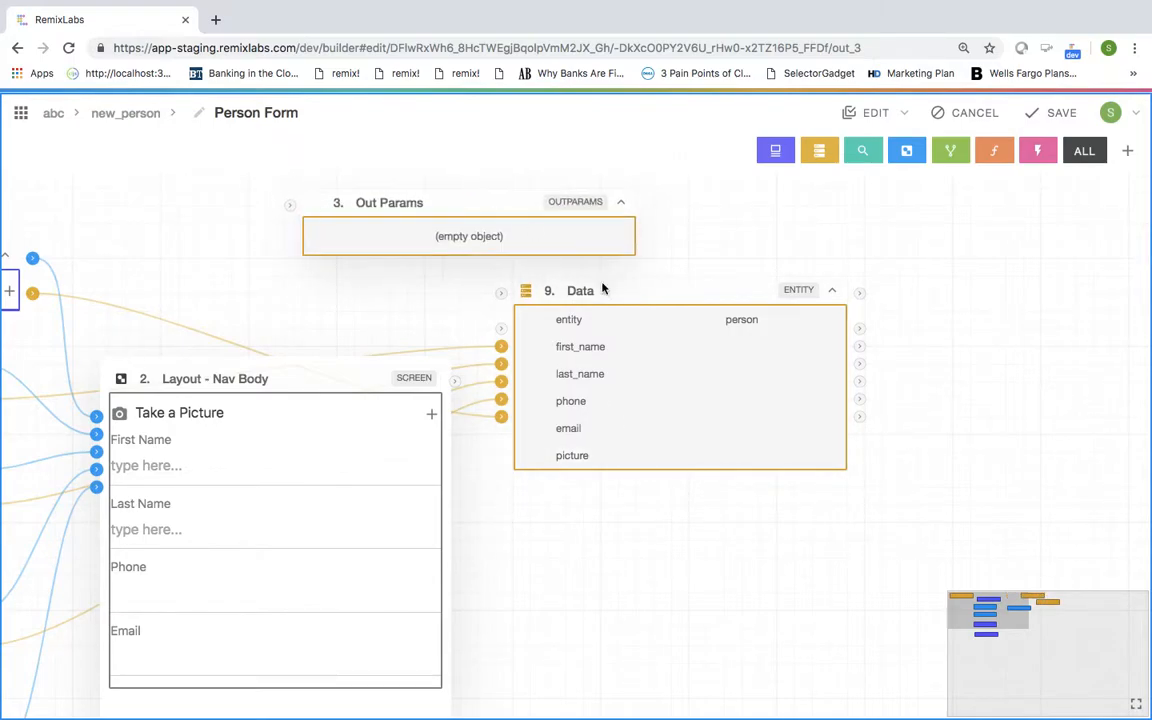
{"action": "left_click_drag", "start_coordinate": [626, 291], "coordinate": [643, 398]}
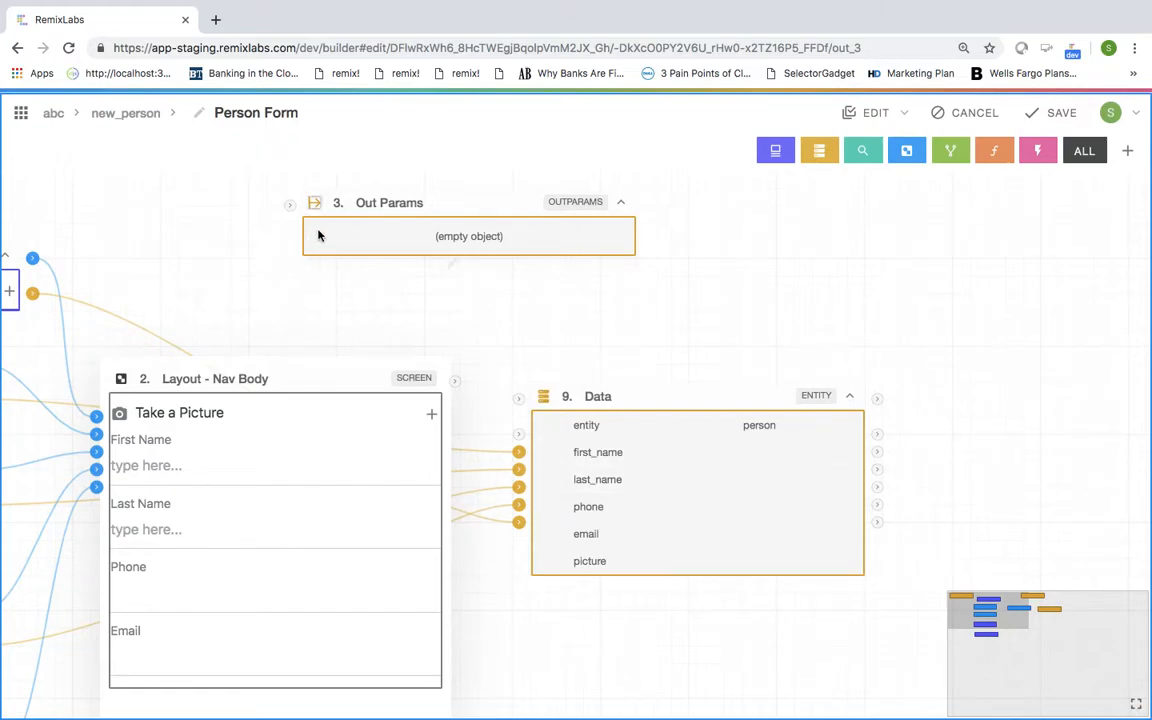
Step: Add an Object-type field named record to Out Params
{"action": "left_click", "coordinate": [453, 274]}
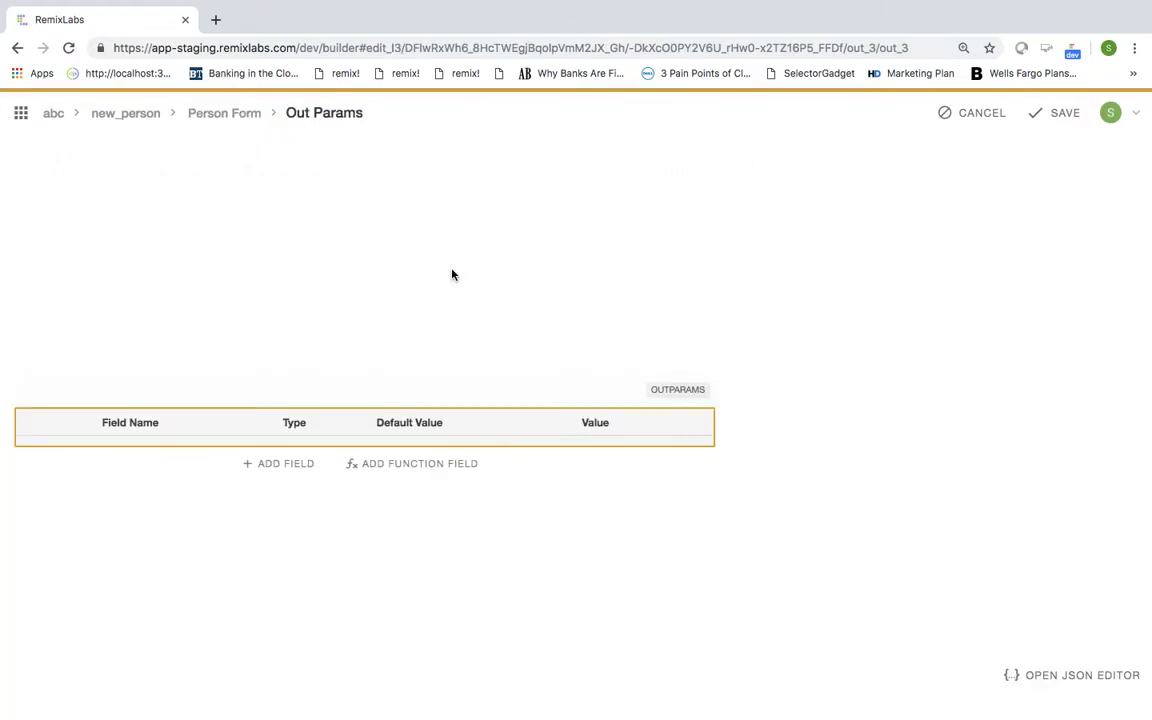
{"action": "left_click", "coordinate": [281, 463]}
{"action": "left_click", "coordinate": [185, 449]}
{"action": "type", "text": "record"}
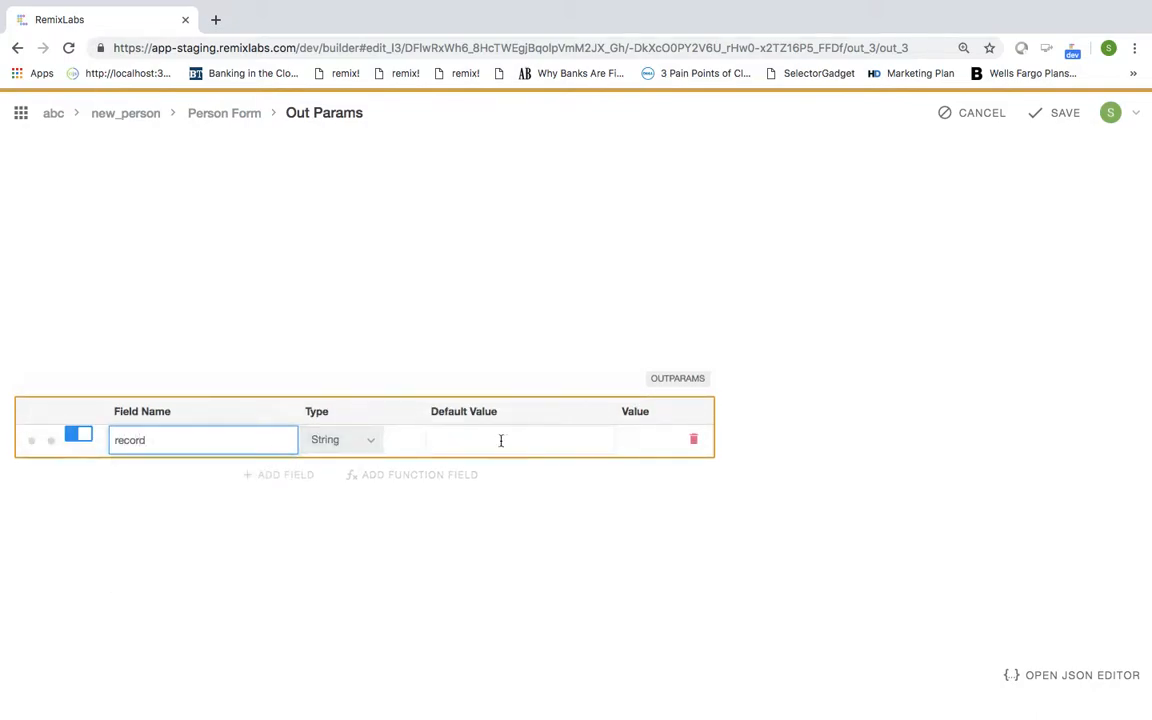
{"action": "left_click", "coordinate": [350, 446]}
{"action": "key", "text": "o"}
{"action": "key", "text": "Return"}
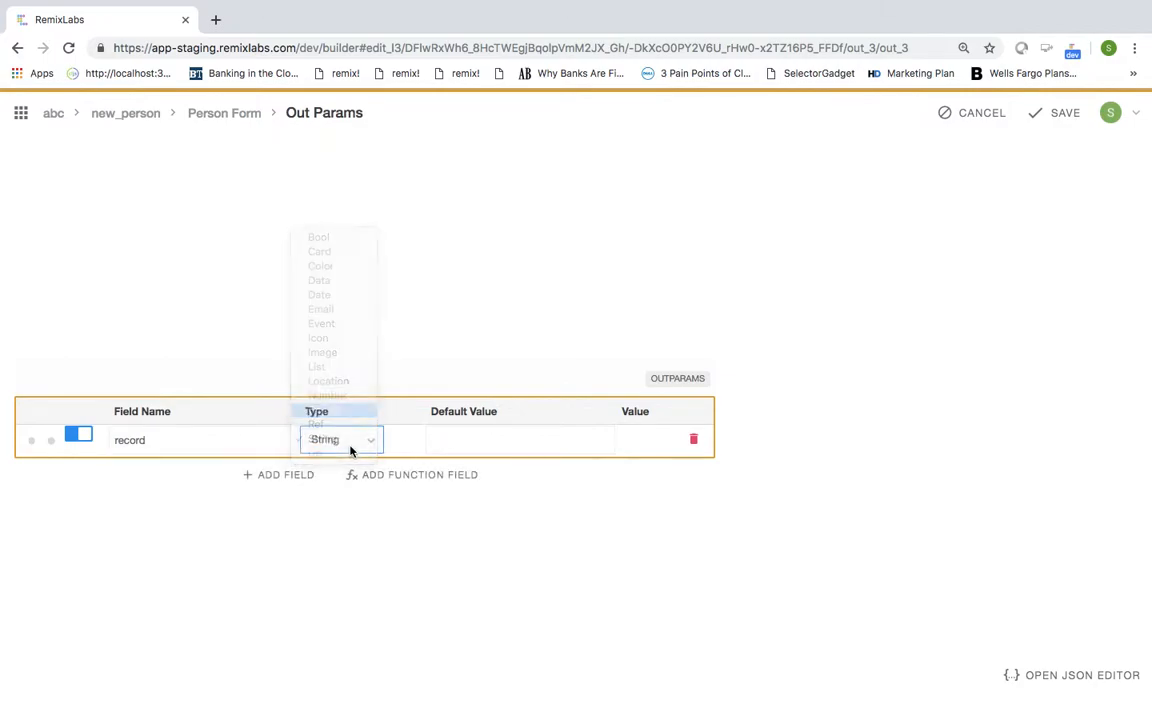
{"action": "left_click", "coordinate": [1056, 112]}
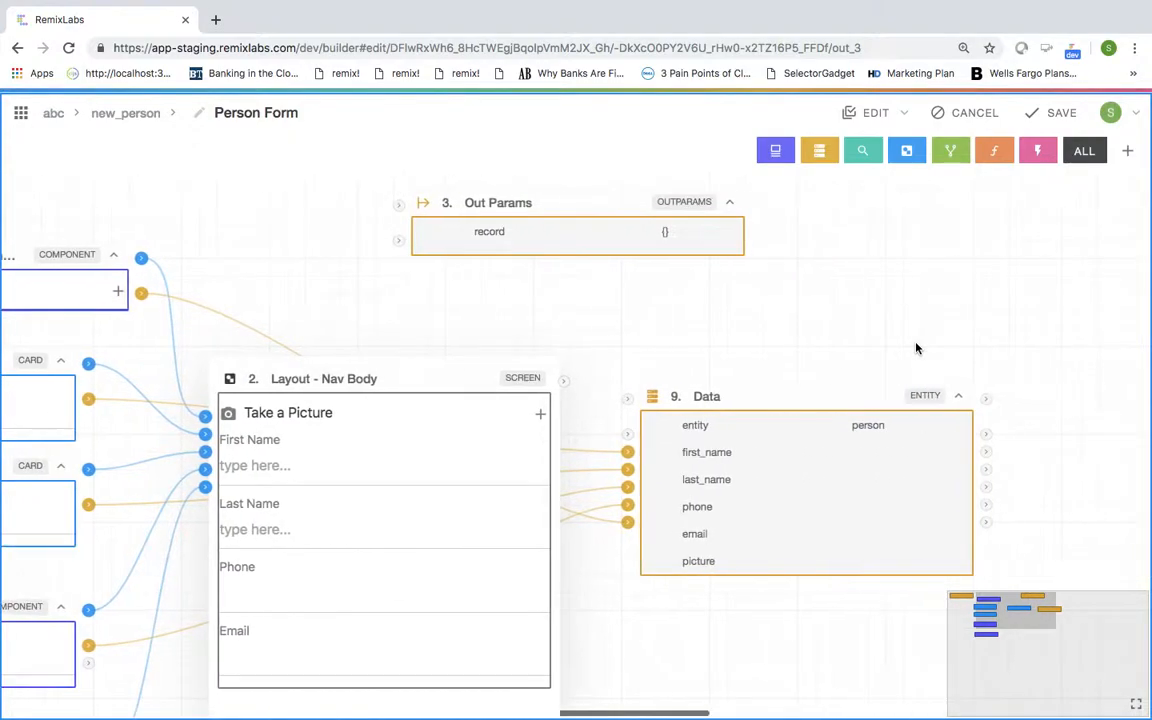
Step: Feed Data's output into the record field and save the Person Form
{"action": "left_click", "coordinate": [987, 400]}
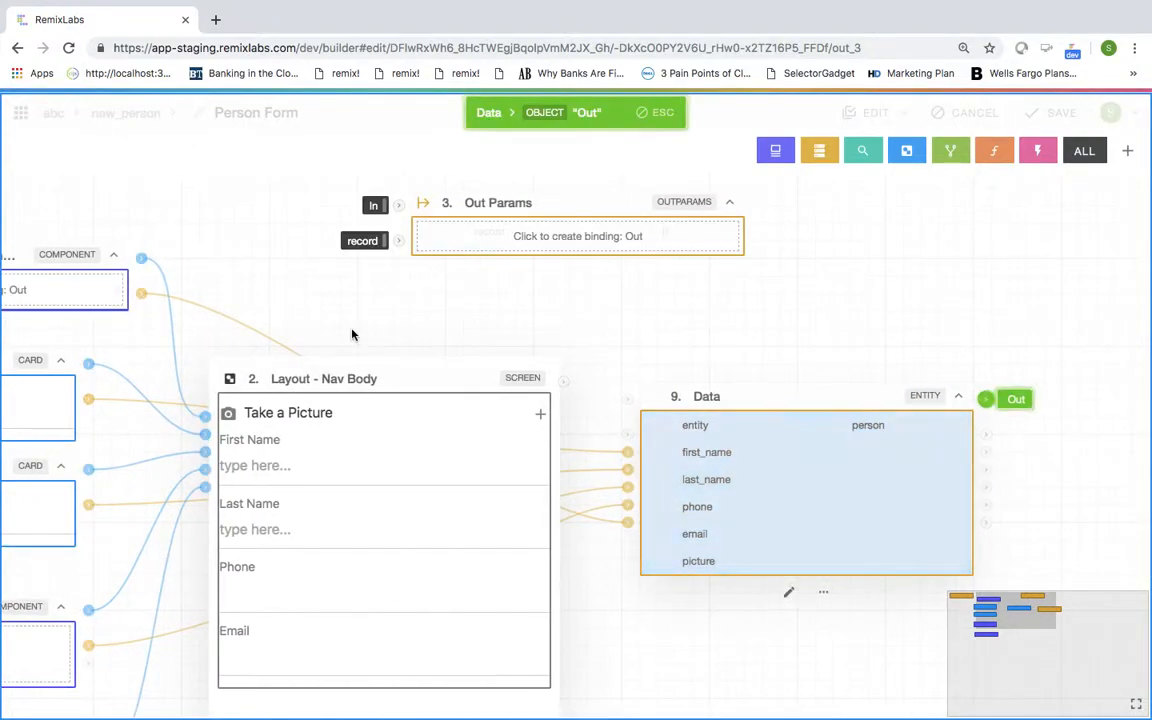
{"action": "left_click", "coordinate": [400, 243]}
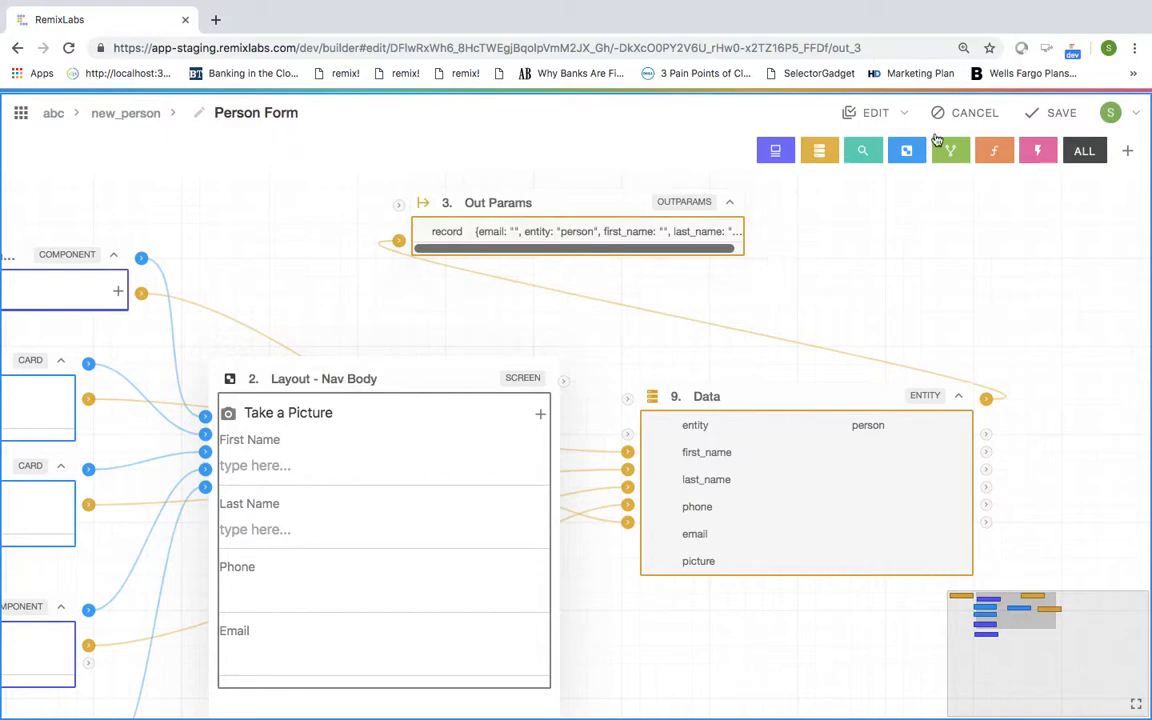
{"action": "left_click", "coordinate": [1055, 120]}
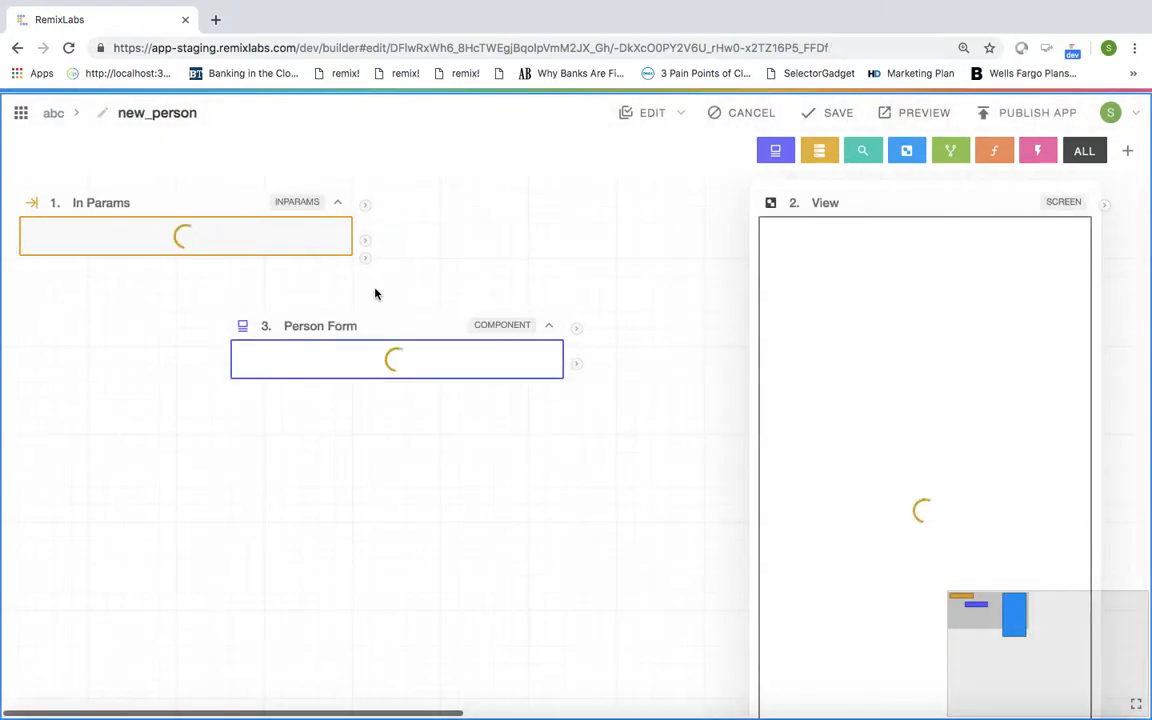
Step: Shift the Person Form component further right on the new_person canvas
{"action": "left_click_drag", "start_coordinate": [349, 333], "coordinate": [398, 450]}
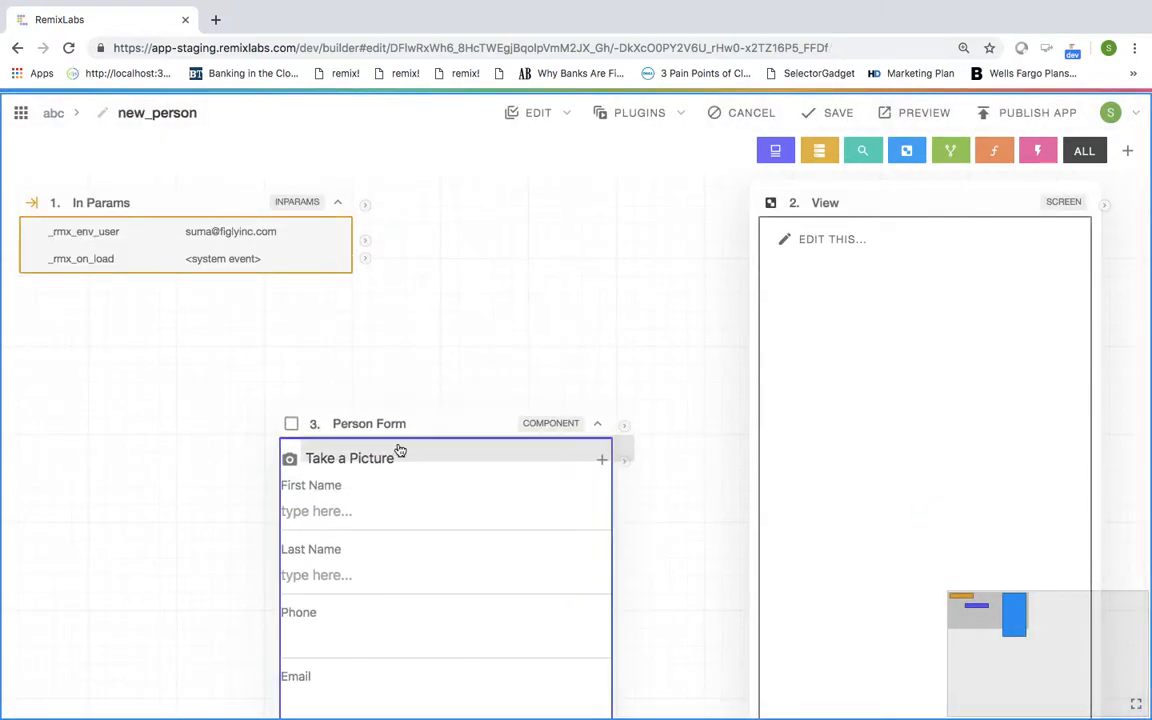
{"action": "scroll", "coordinate": [398, 432], "scroll_direction": "down", "scroll_amount": 3}
{"action": "scroll", "coordinate": [398, 426], "scroll_direction": "up", "scroll_amount": 3}
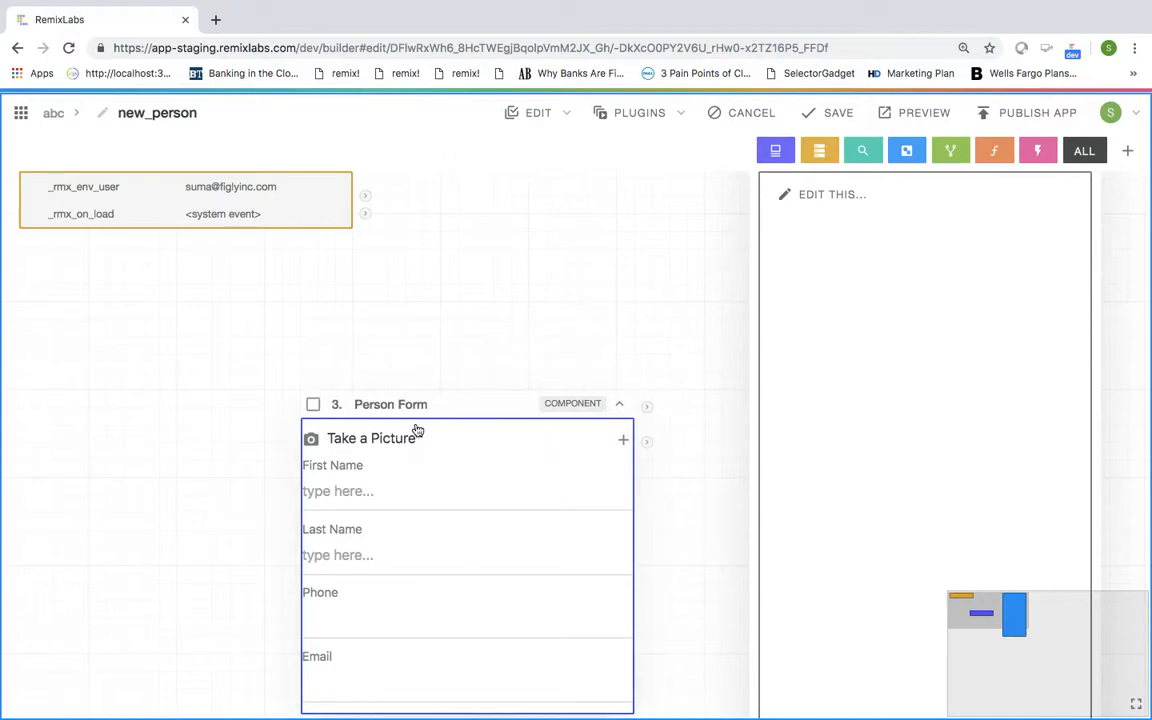
{"action": "left_click_drag", "start_coordinate": [401, 406], "coordinate": [458, 411]}
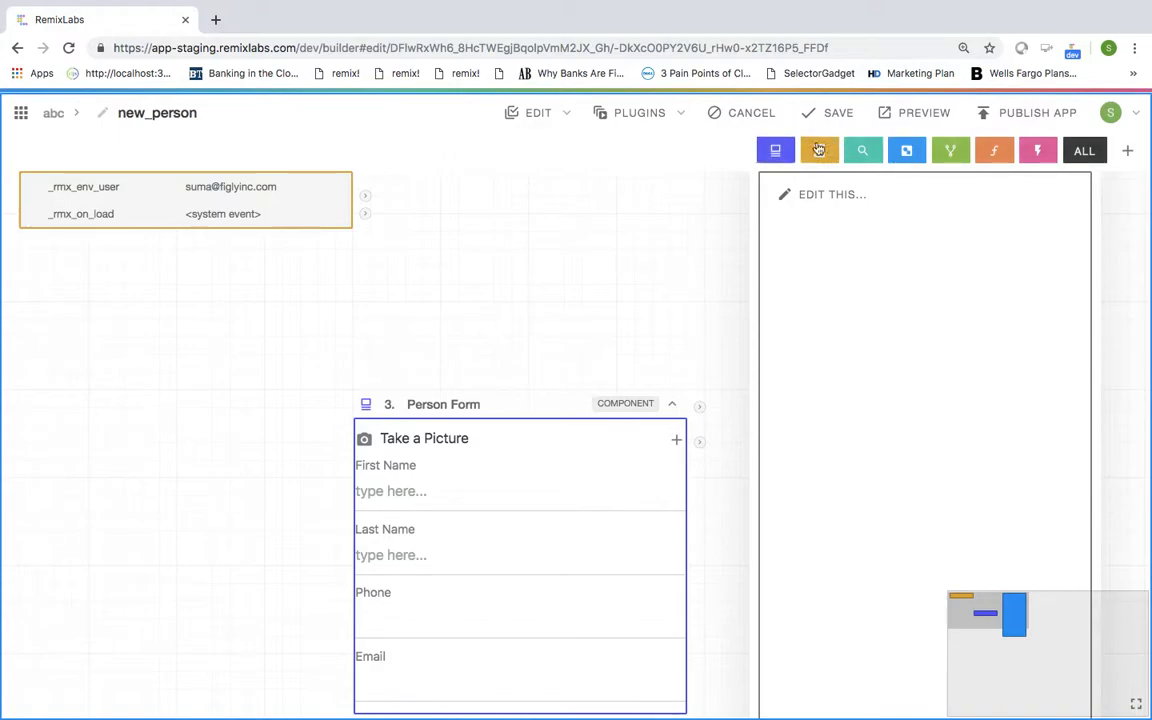
Step: Add Nav Bar - New & Update from a 'nav bar base' search and place it above Person Form
{"action": "left_click", "coordinate": [775, 150]}
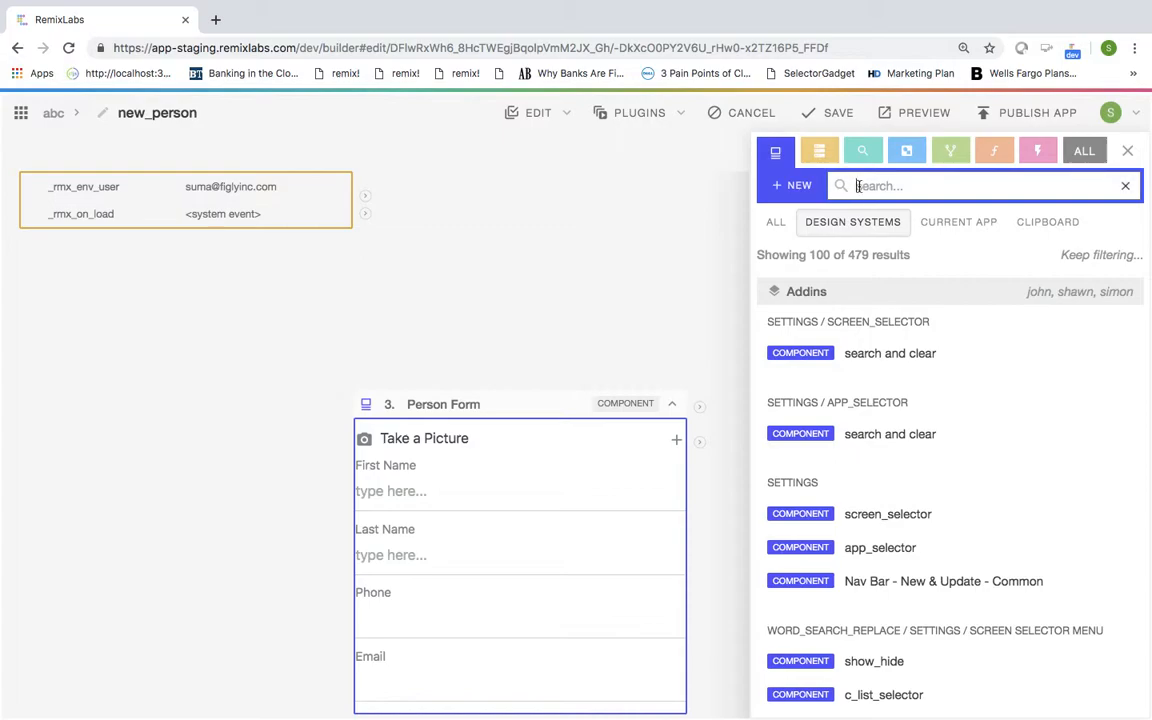
{"action": "type", "text": "nav bar base"}
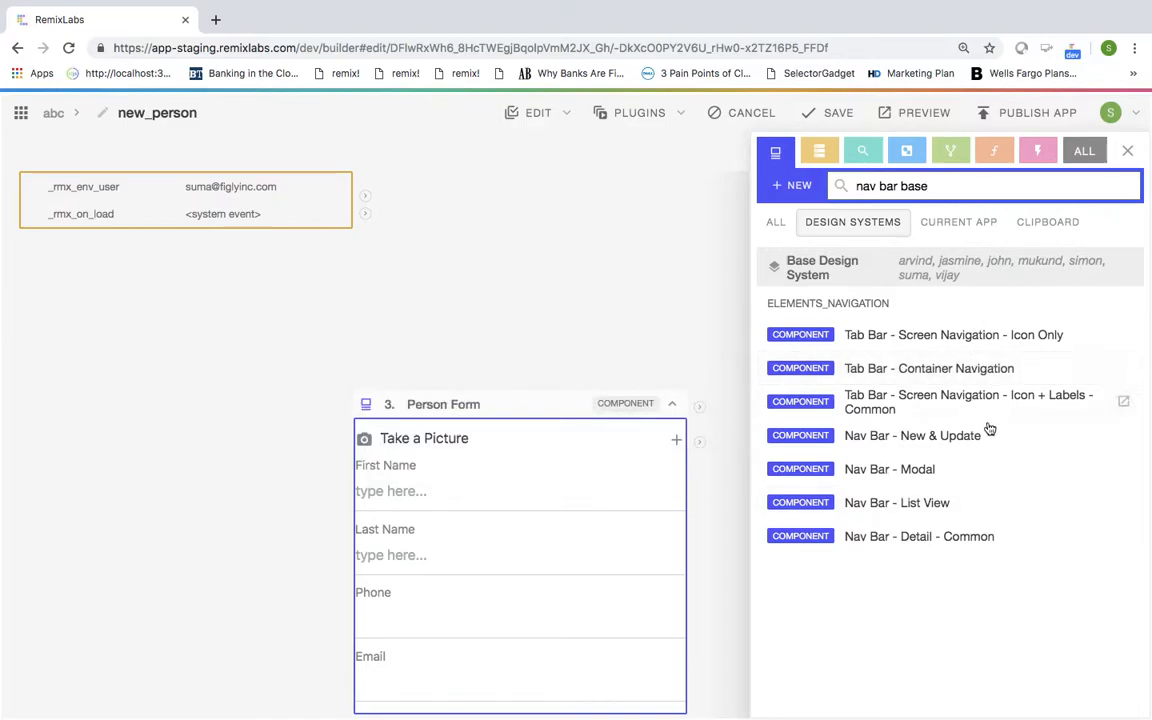
{"action": "mouse_move", "coordinate": [989, 432]}
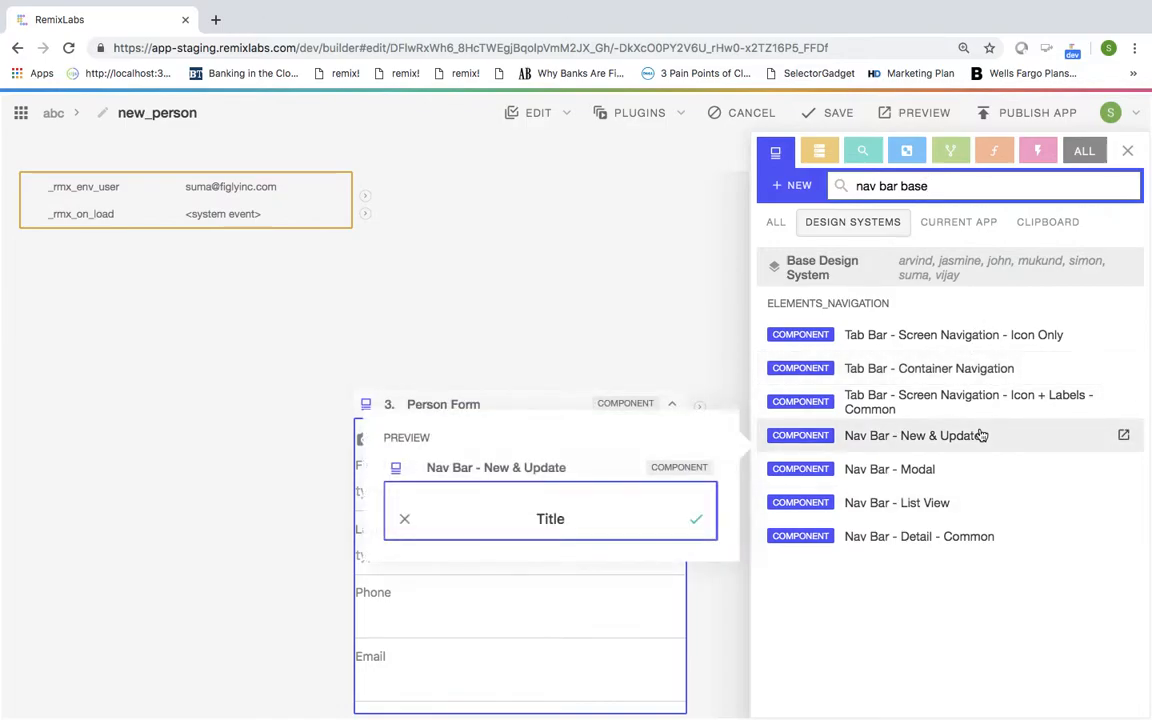
{"action": "left_click", "coordinate": [919, 446]}
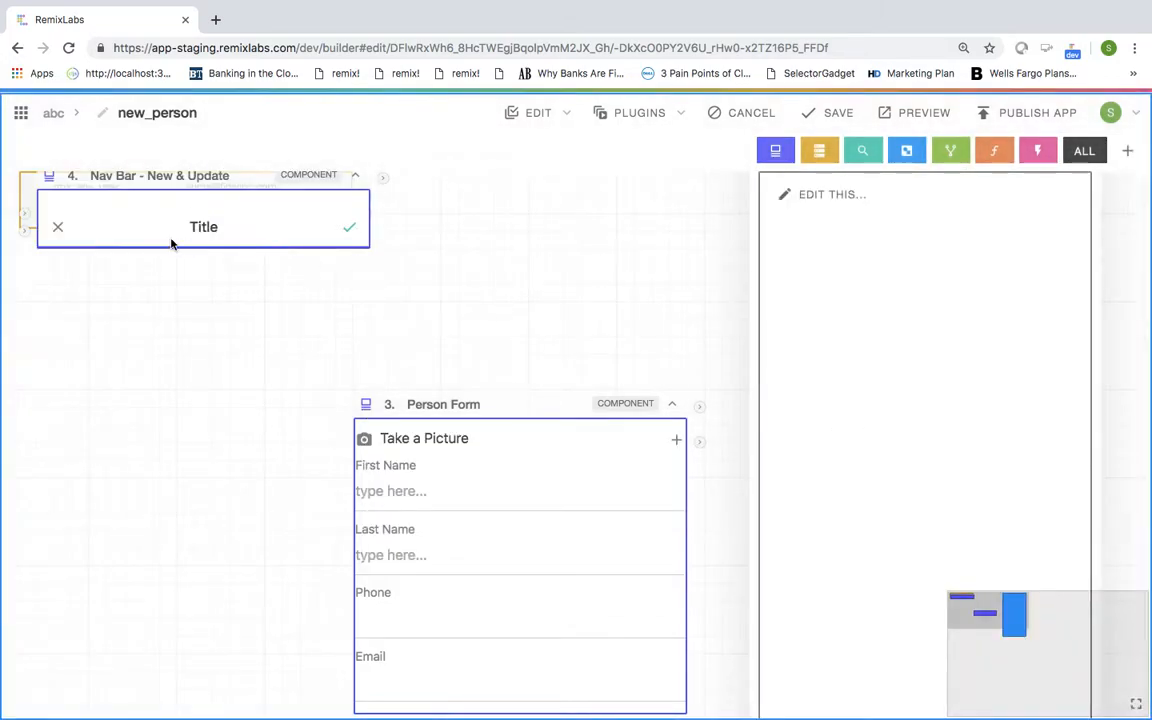
{"action": "left_click_drag", "start_coordinate": [395, 264], "coordinate": [472, 272]}
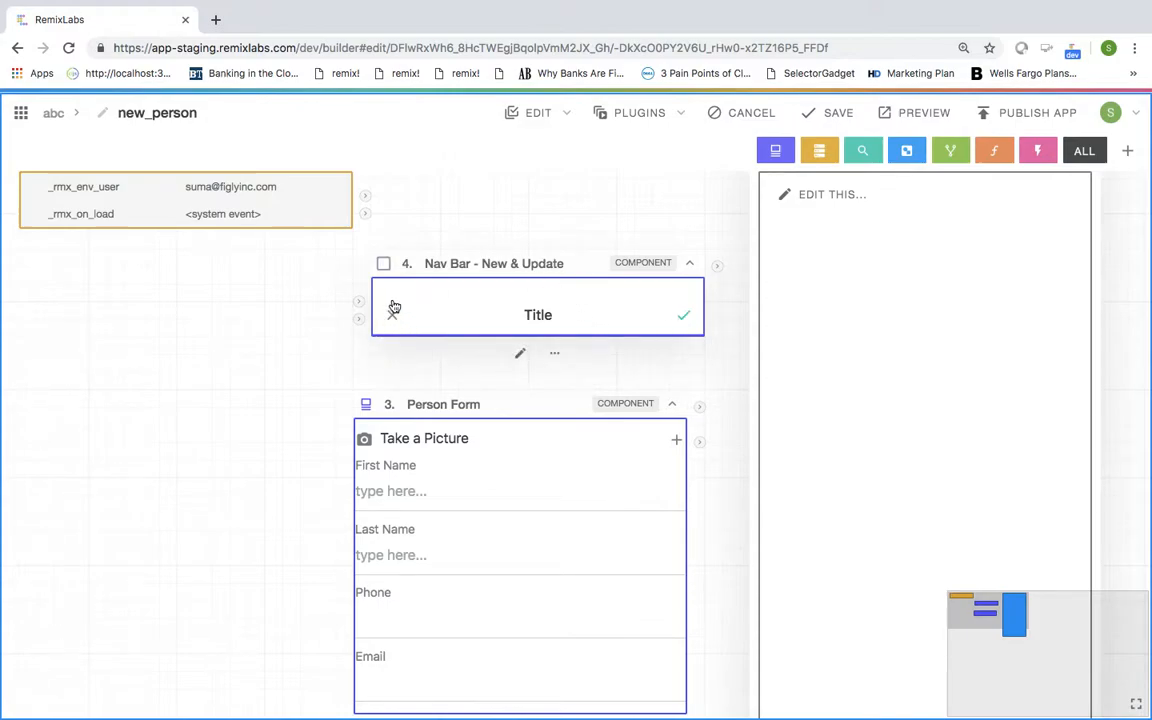
Step: Set the nav bar title to 'New Person' and bind Person Form's record to its record input
{"action": "left_click", "coordinate": [360, 302]}
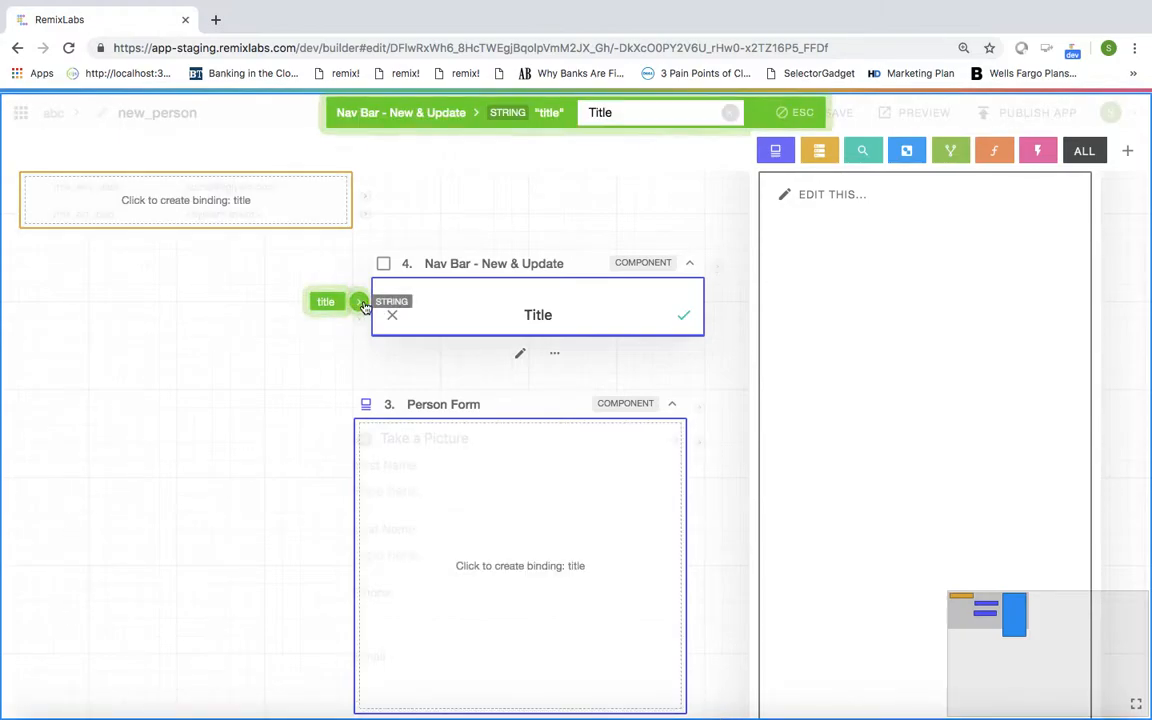
{"action": "double_click", "coordinate": [630, 110]}
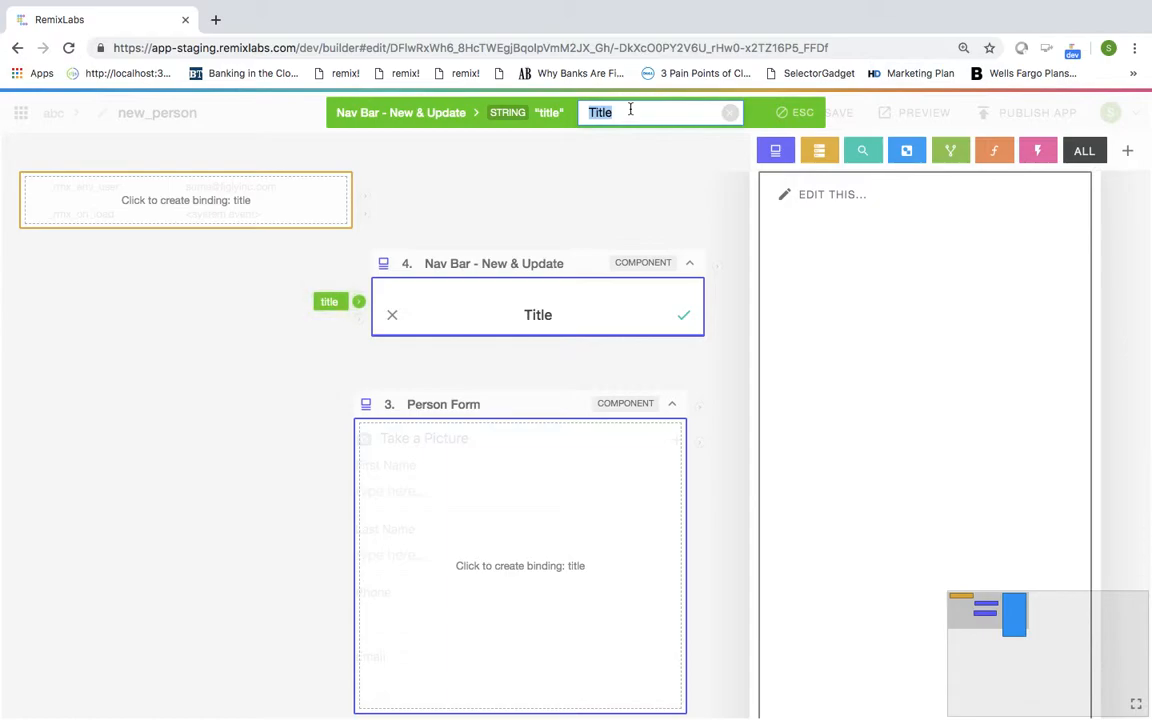
{"action": "type", "text": "New Person"}
{"action": "key", "text": "Return"}
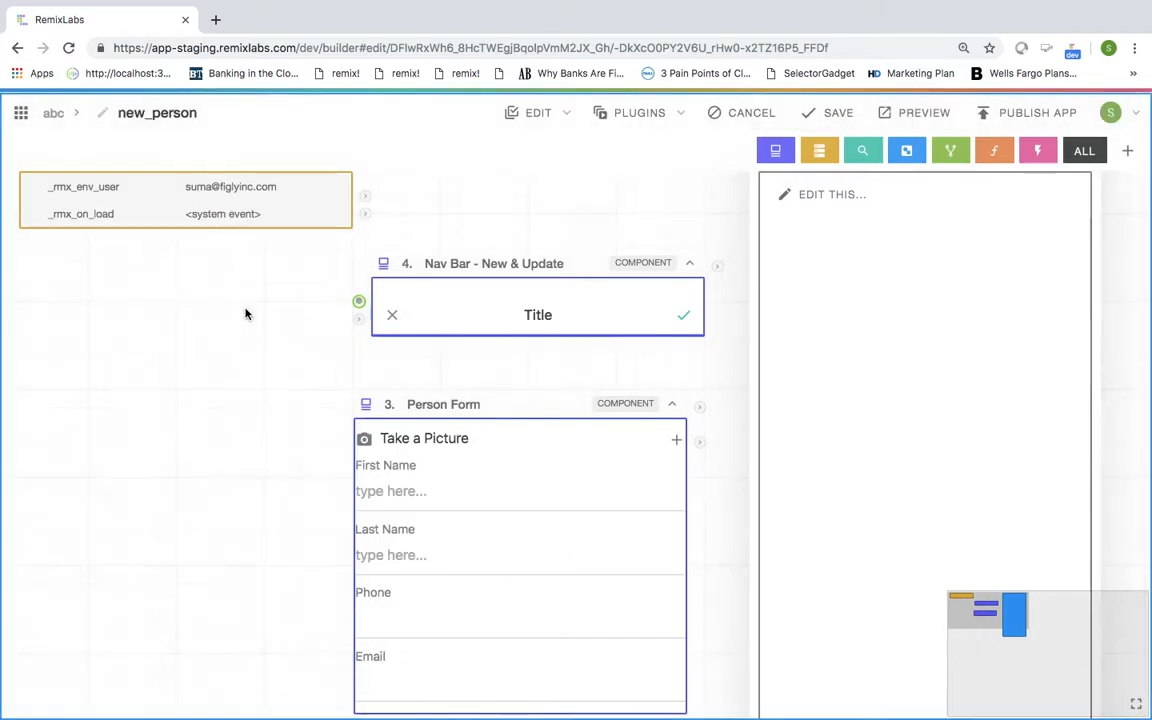
{"action": "left_click", "coordinate": [699, 441]}
{"action": "left_click", "coordinate": [358, 321]}
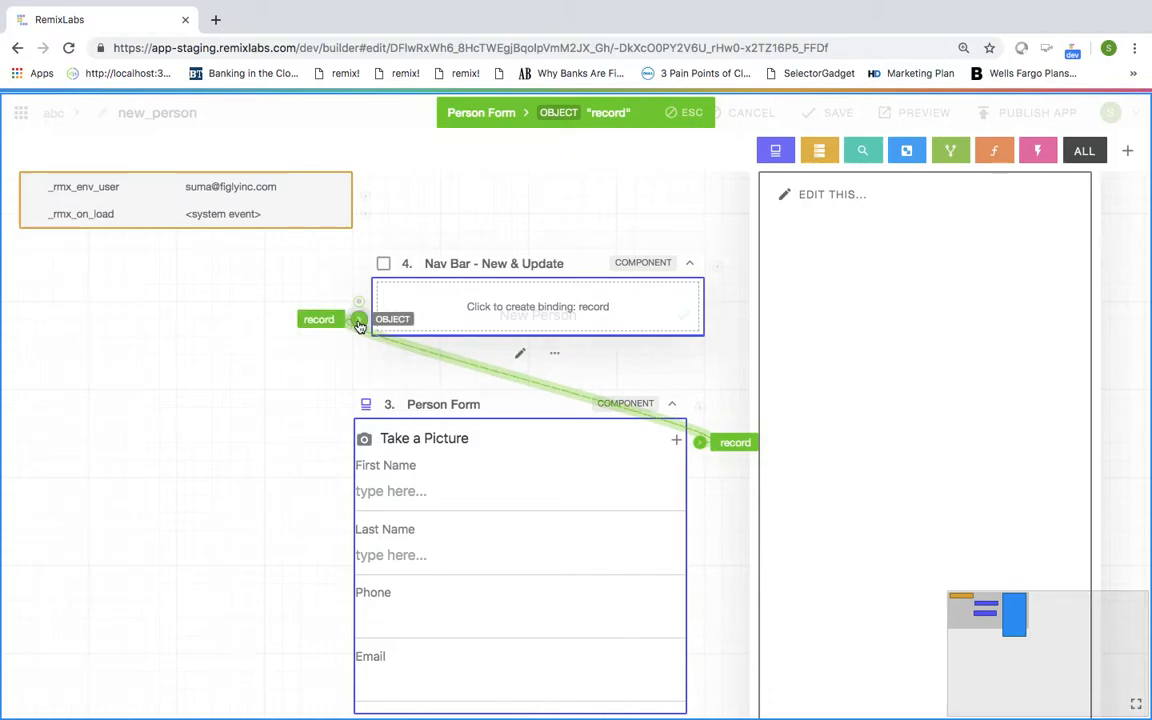
Step: In Nav Bar - New & Update, wire the header's cancel tap to the Cancel action and save
{"action": "left_click", "coordinate": [521, 355]}
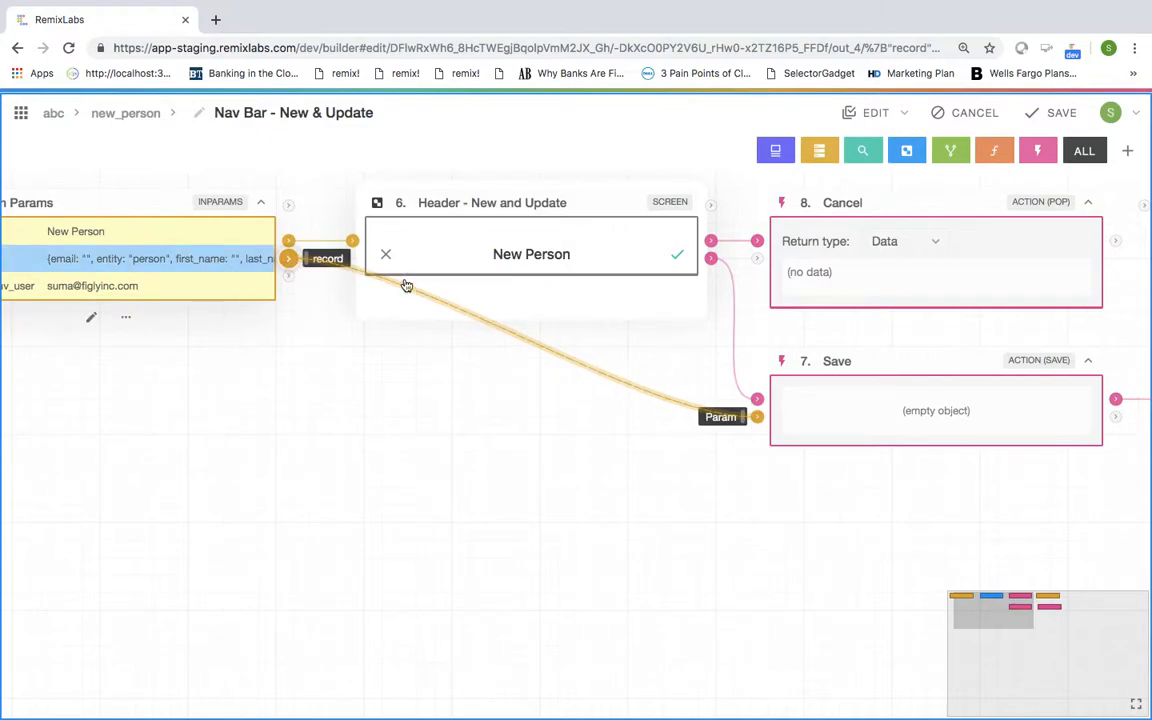
{"action": "mouse_move", "coordinate": [773, 420]}
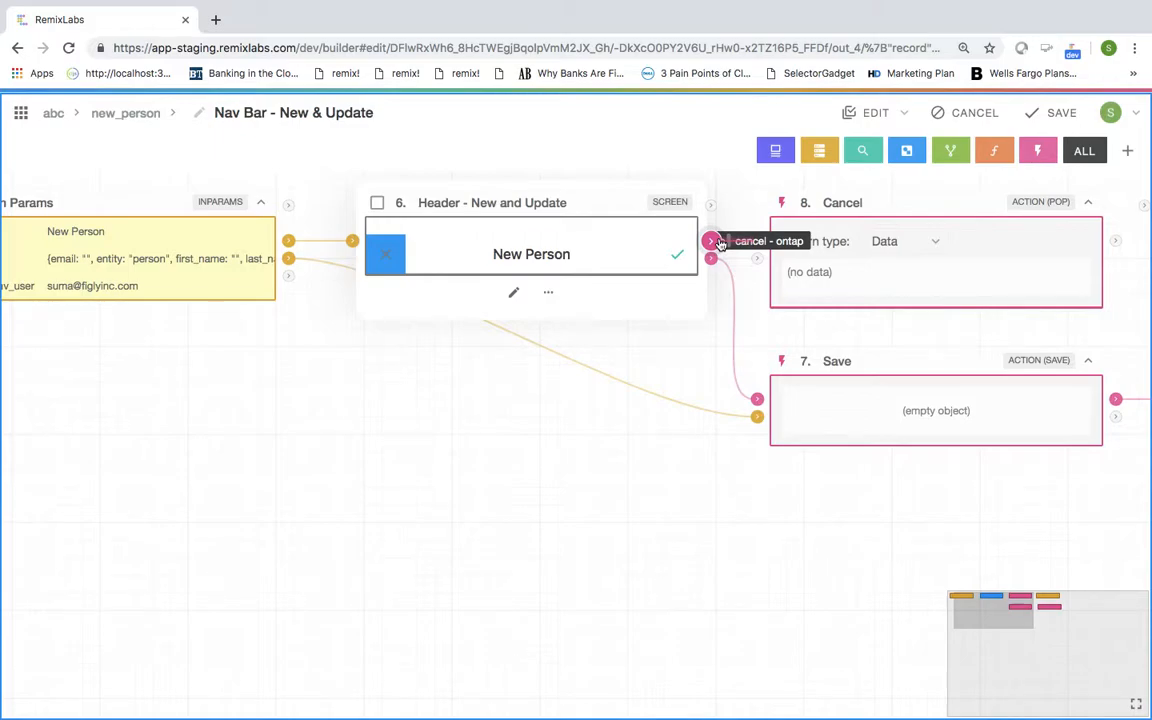
{"action": "left_click_drag", "start_coordinate": [716, 244], "coordinate": [848, 222]}
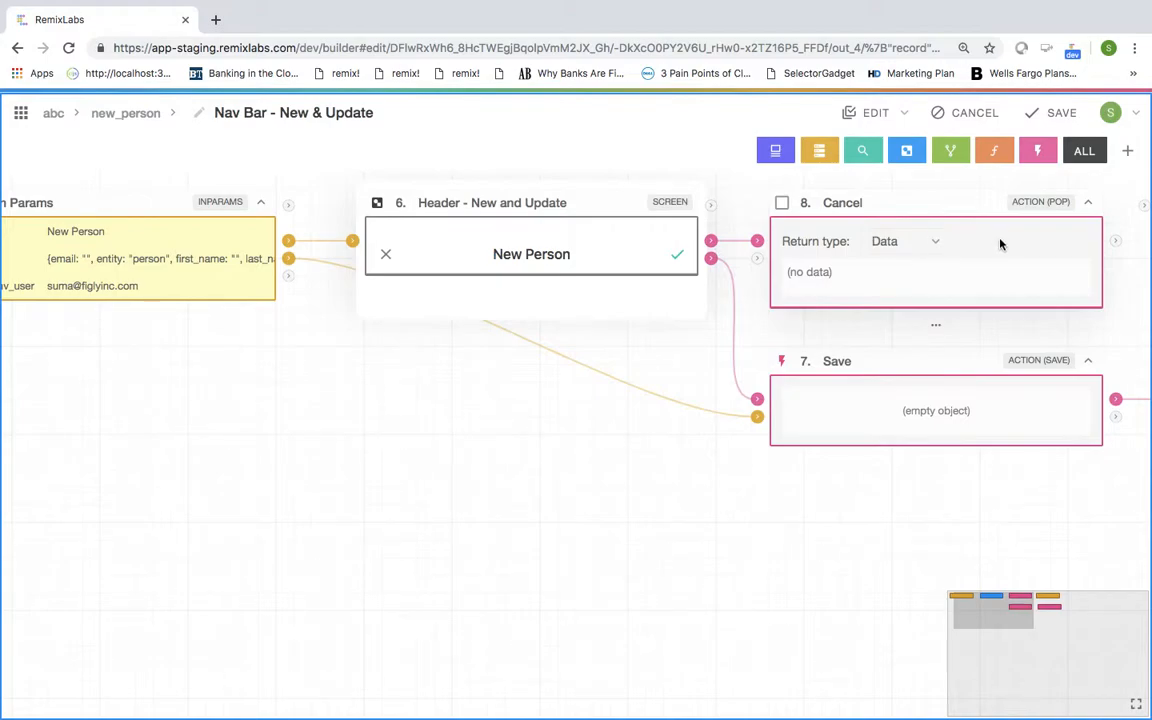
{"action": "left_click", "coordinate": [1055, 114]}
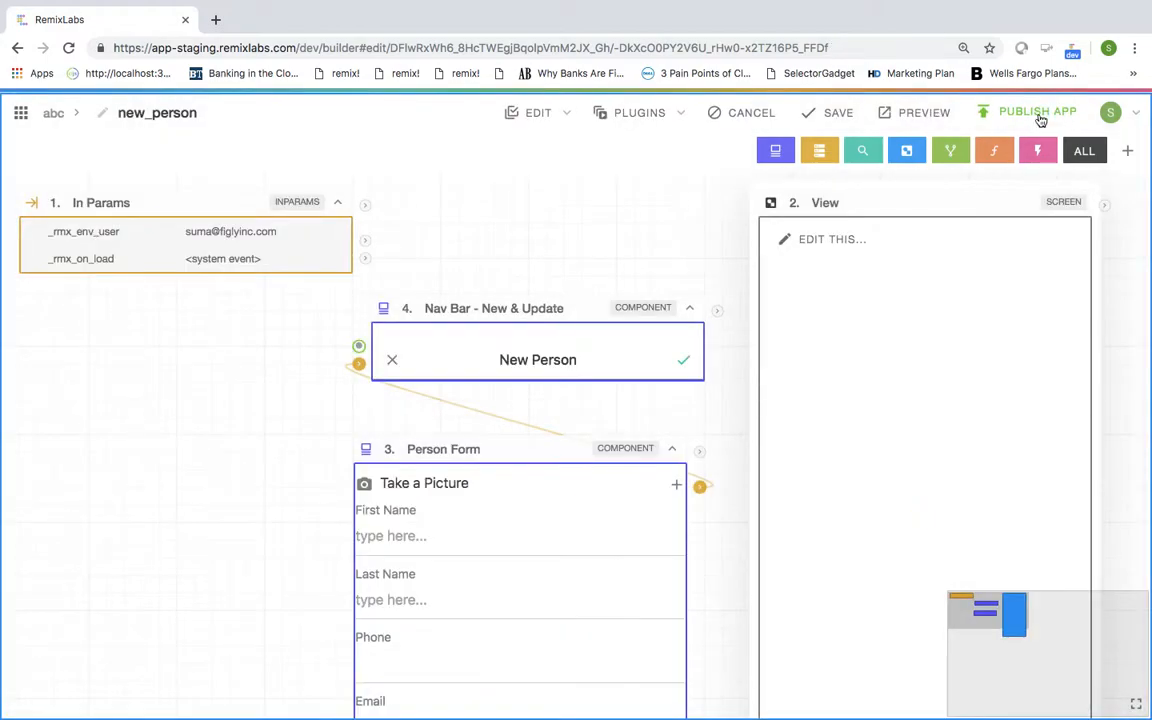
Step: Swap the empty View for Layout - Nav Body, found by searching 'layout base'
{"action": "scroll", "coordinate": [540, 352], "scroll_direction": "right", "scroll_amount": 4}
{"action": "scroll", "coordinate": [540, 350], "scroll_direction": "down", "scroll_amount": 3}
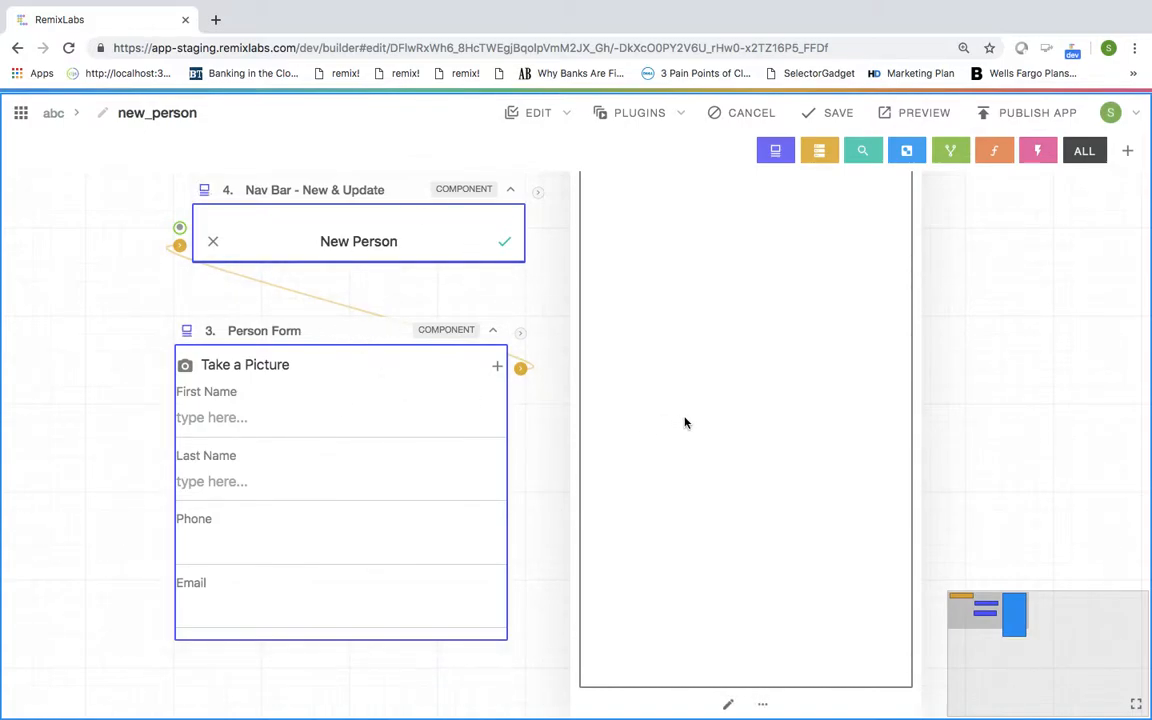
{"action": "scroll", "coordinate": [684, 422], "scroll_direction": "down", "scroll_amount": 1}
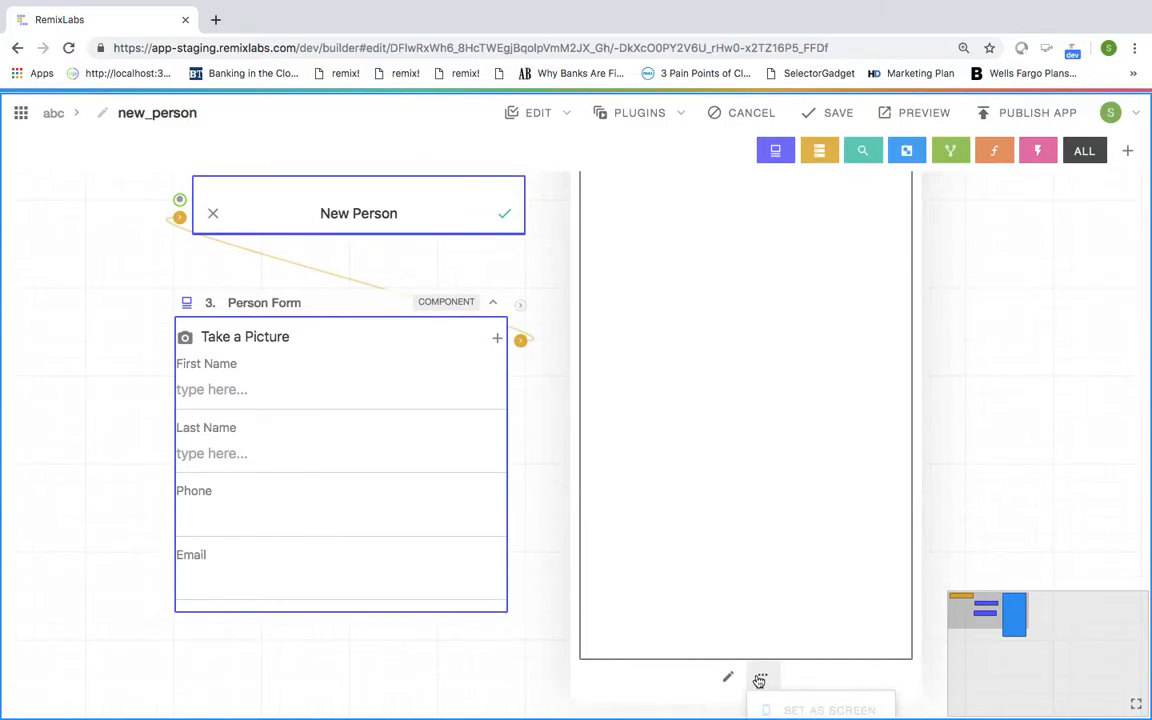
{"action": "scroll", "coordinate": [760, 681], "scroll_direction": "down", "scroll_amount": 5}
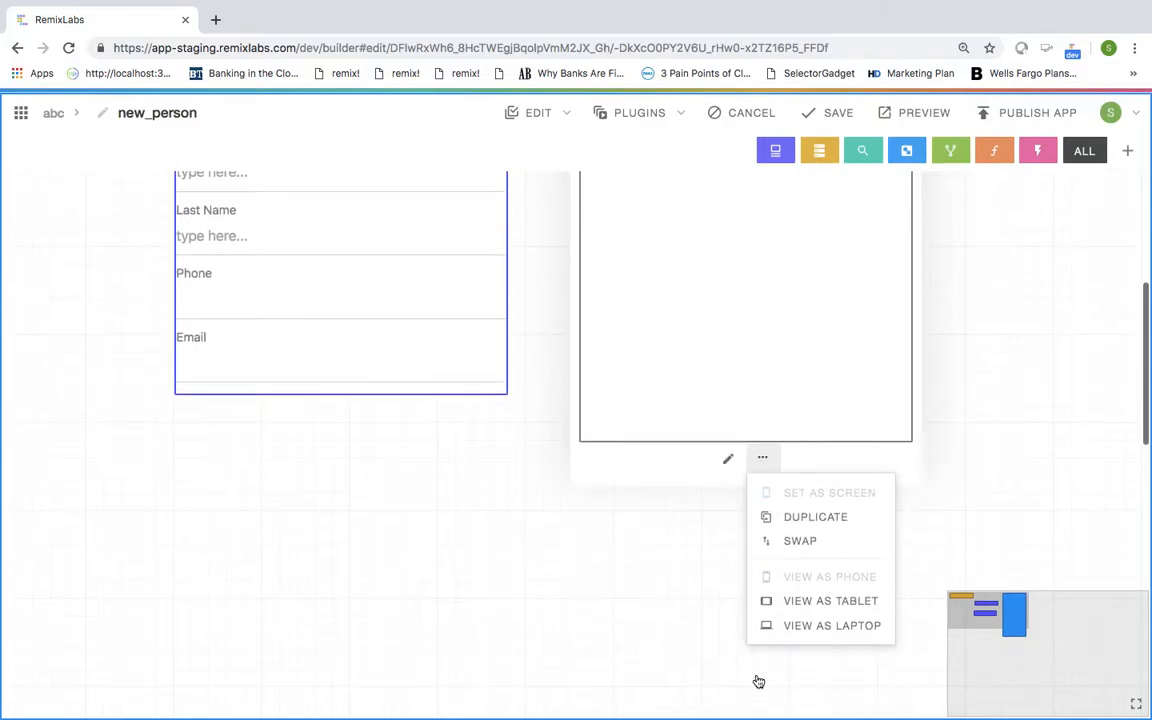
{"action": "left_click", "coordinate": [800, 540]}
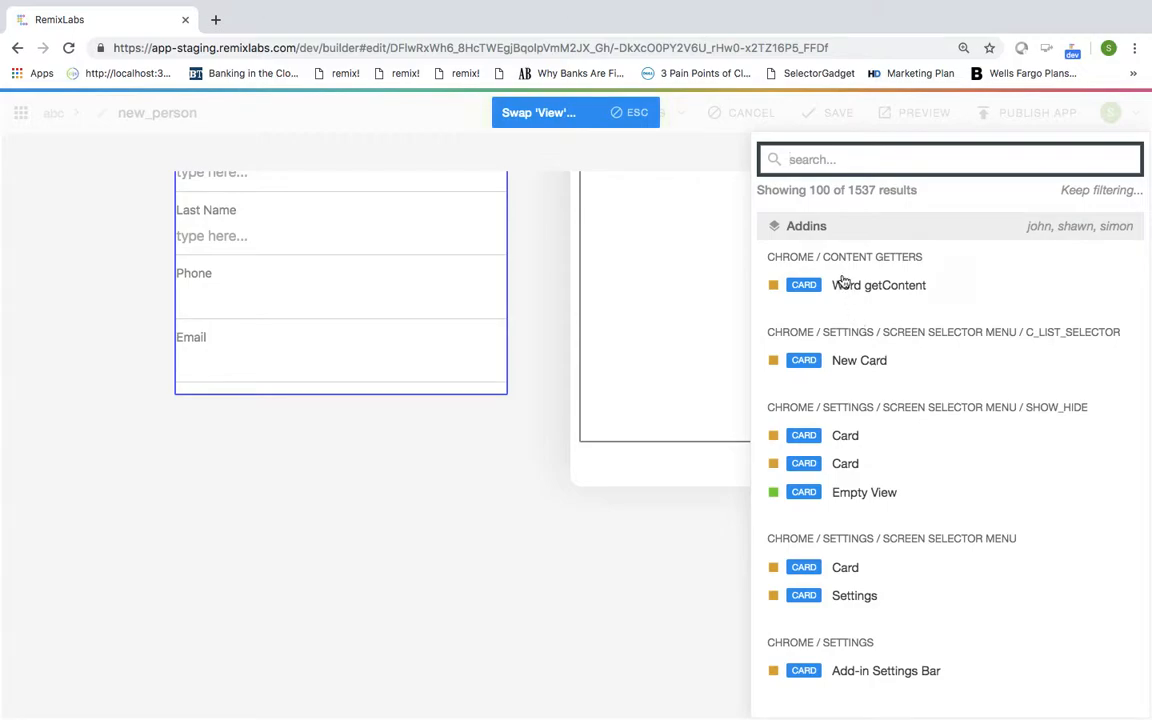
{"action": "type", "text": "ag"}
{"action": "key", "text": "BackSpace"}
{"action": "key", "text": "BackSpace"}
{"action": "type", "text": "layout"}
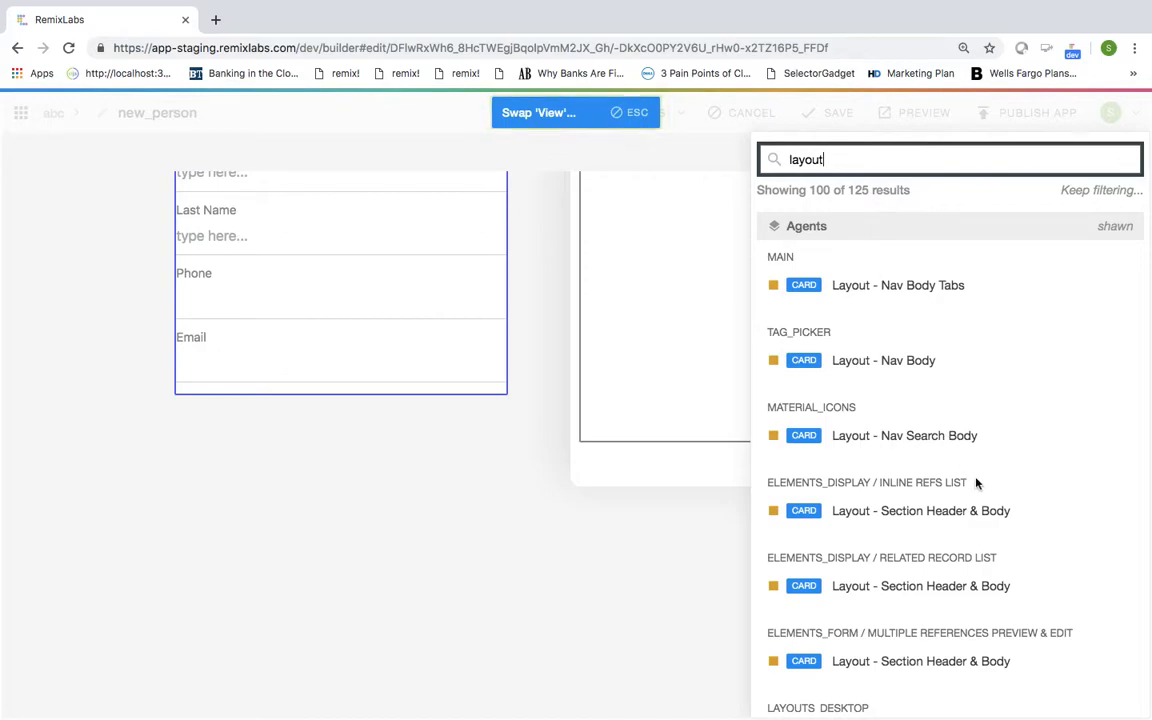
{"action": "type", "text": " base"}
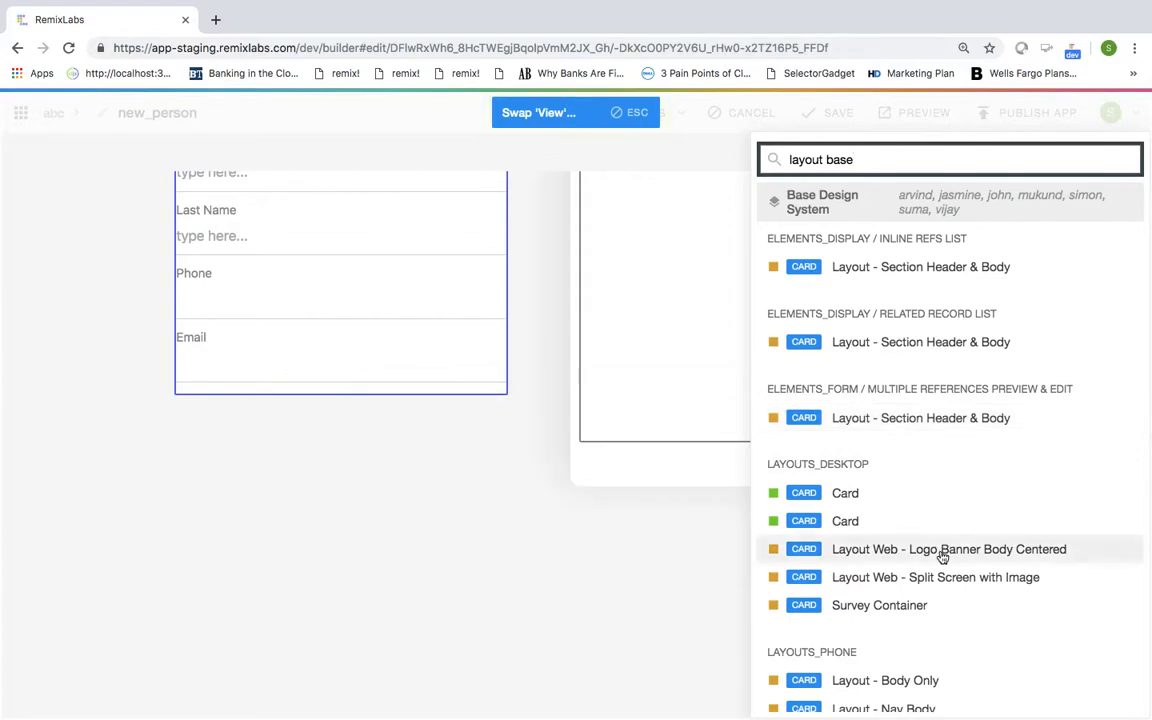
{"action": "scroll", "coordinate": [954, 476], "scroll_direction": "down", "scroll_amount": 1}
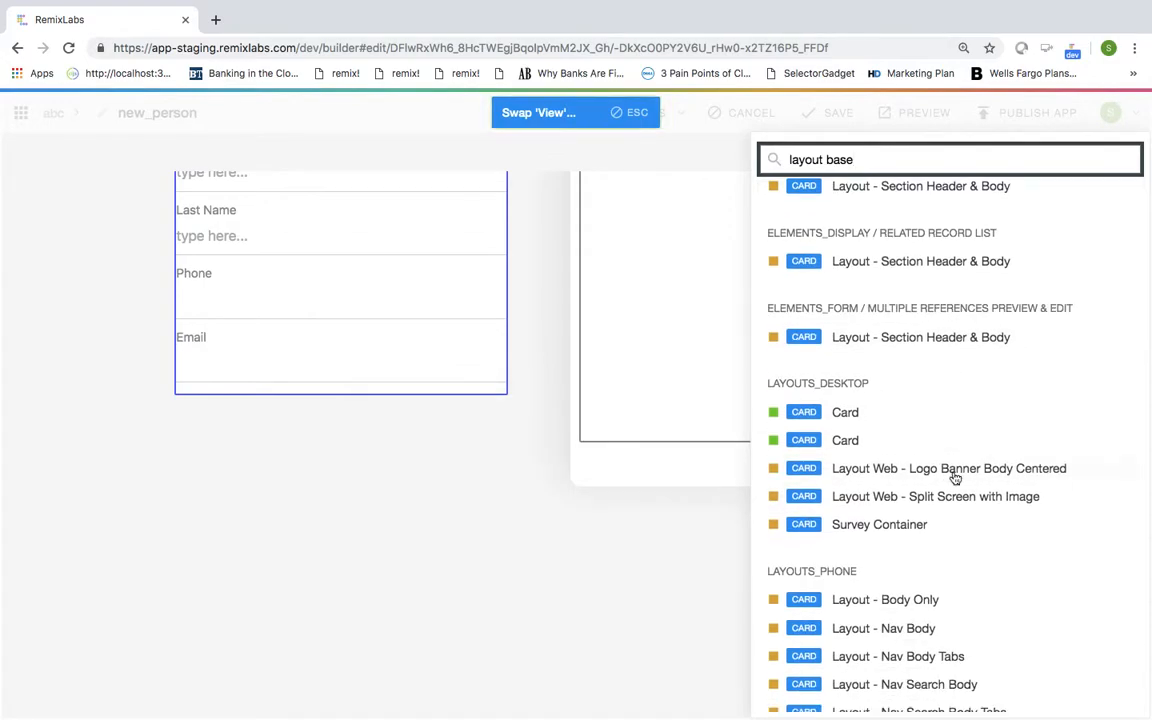
{"action": "left_click", "coordinate": [877, 629]}
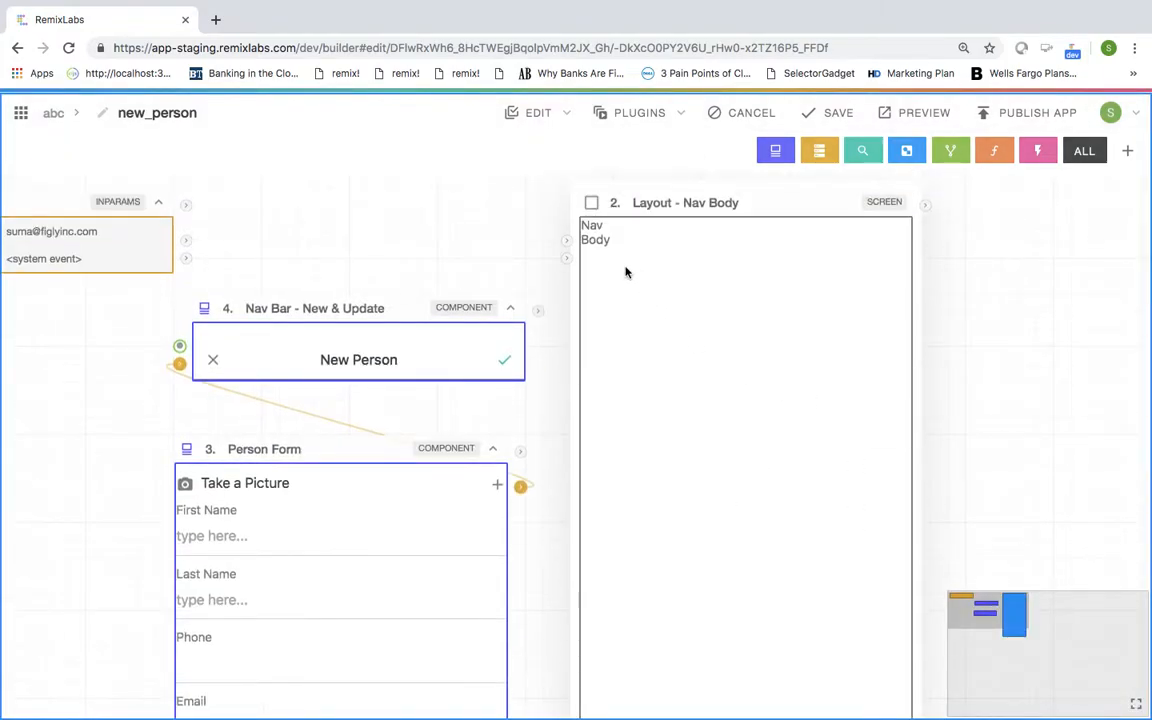
Step: Wire the Nav Bar into the layout's Nav slot and the Person Form into its Body slot
{"action": "left_click", "coordinate": [538, 311]}
{"action": "left_click", "coordinate": [565, 241]}
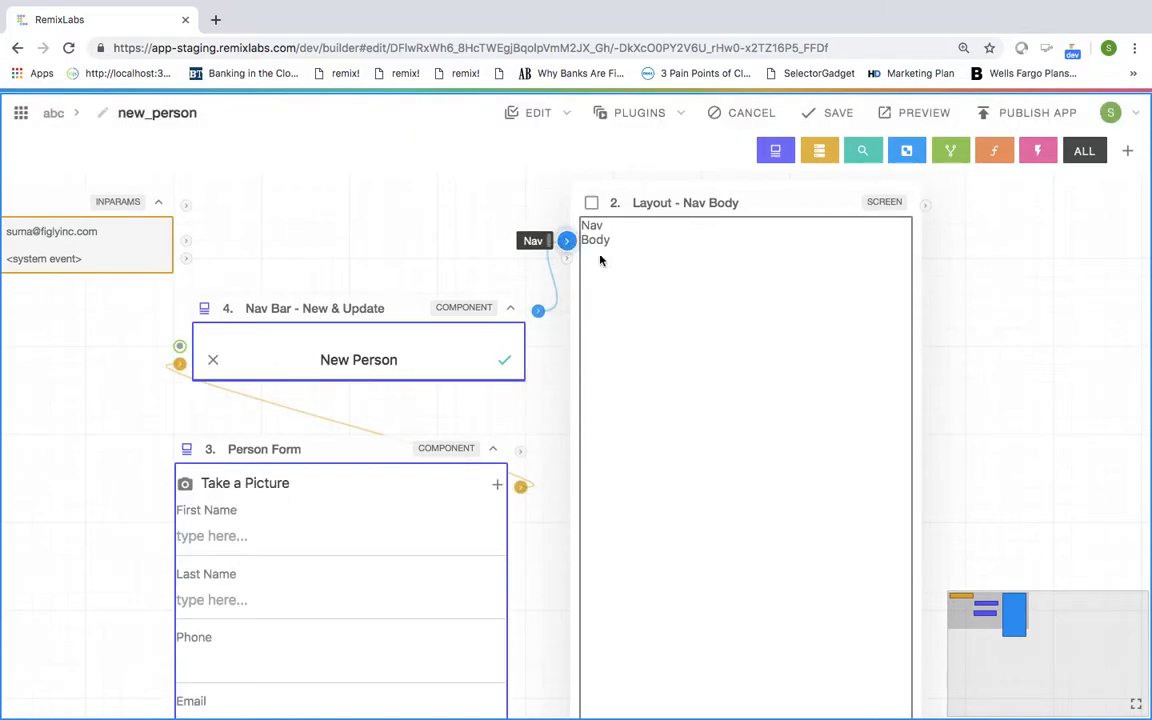
{"action": "left_click_drag", "start_coordinate": [694, 196], "coordinate": [887, 198]}
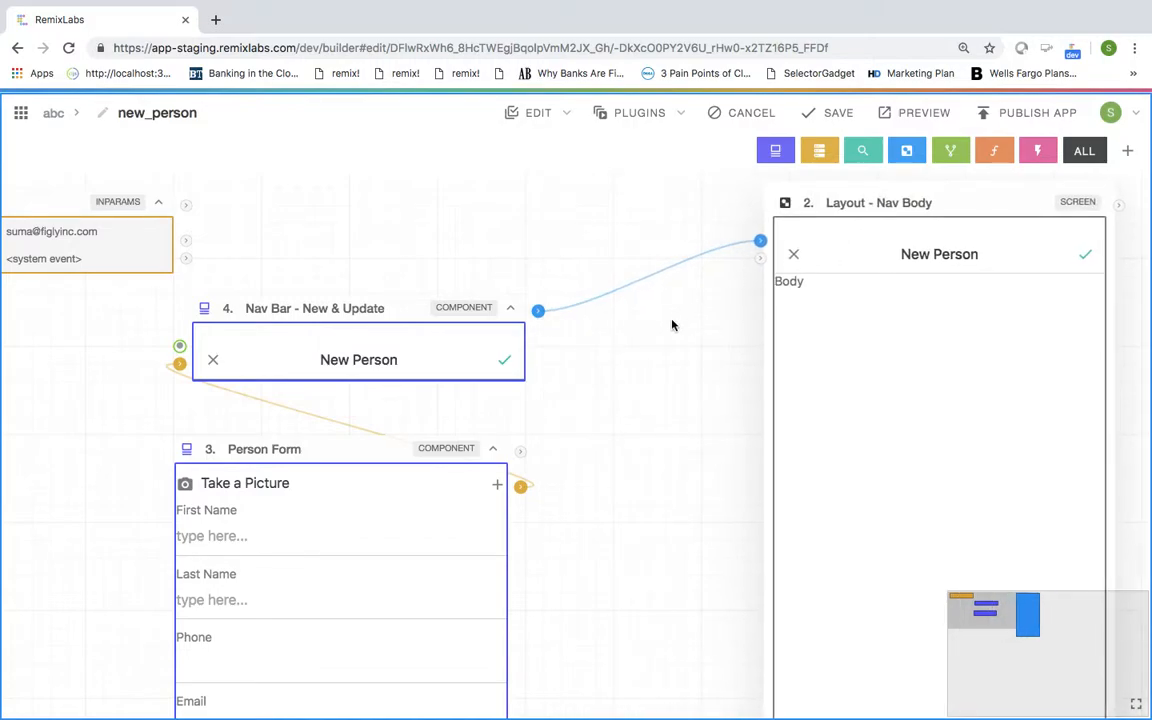
{"action": "scroll", "coordinate": [670, 325], "scroll_direction": "down", "scroll_amount": 5}
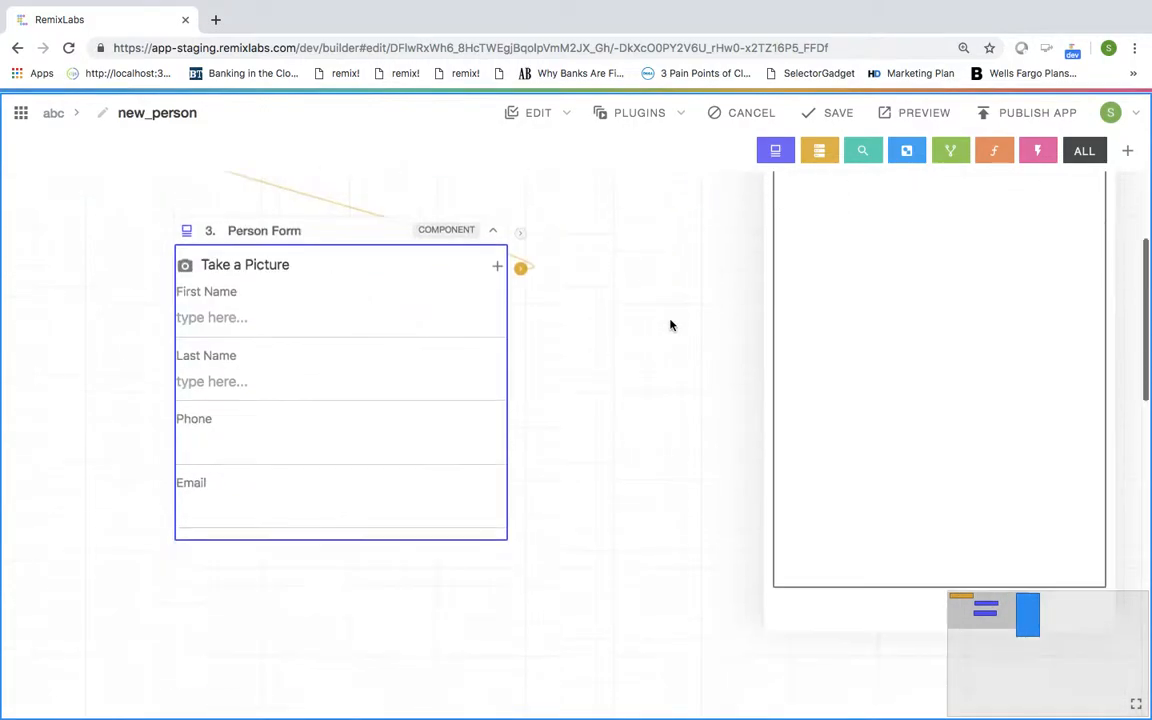
{"action": "left_click", "coordinate": [520, 232]}
{"action": "scroll", "coordinate": [610, 335], "scroll_direction": "up", "scroll_amount": 3}
{"action": "scroll", "coordinate": [615, 343], "scroll_direction": "right", "scroll_amount": 2}
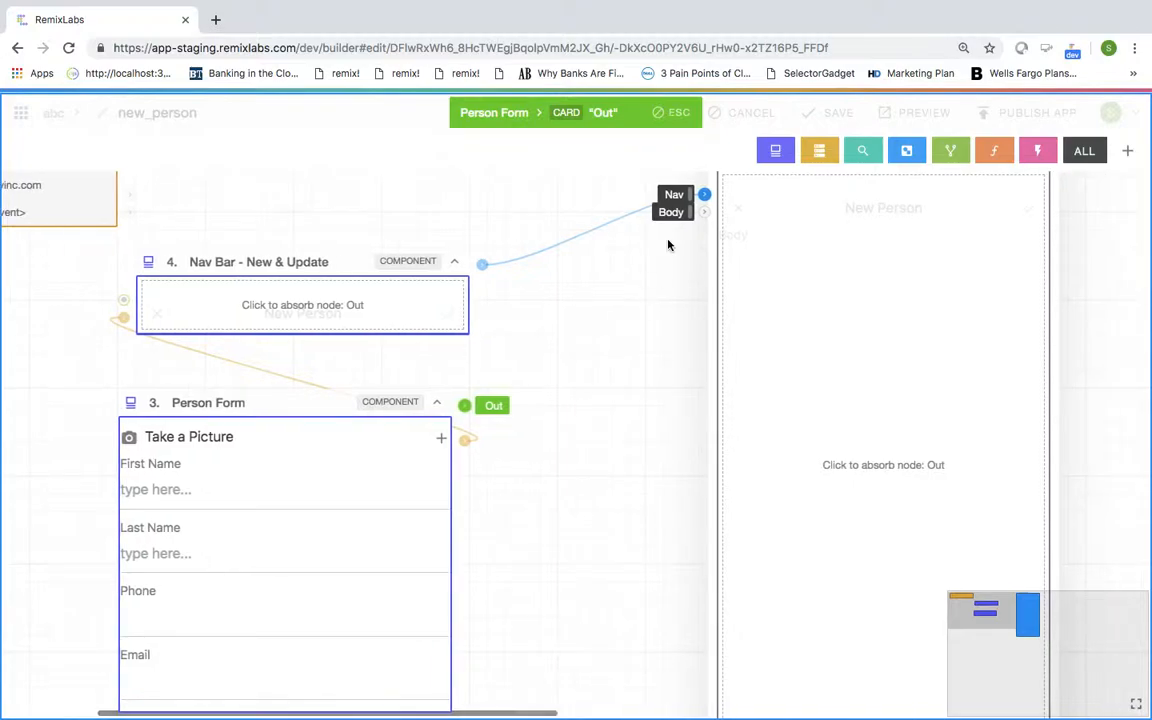
{"action": "left_click", "coordinate": [705, 215]}
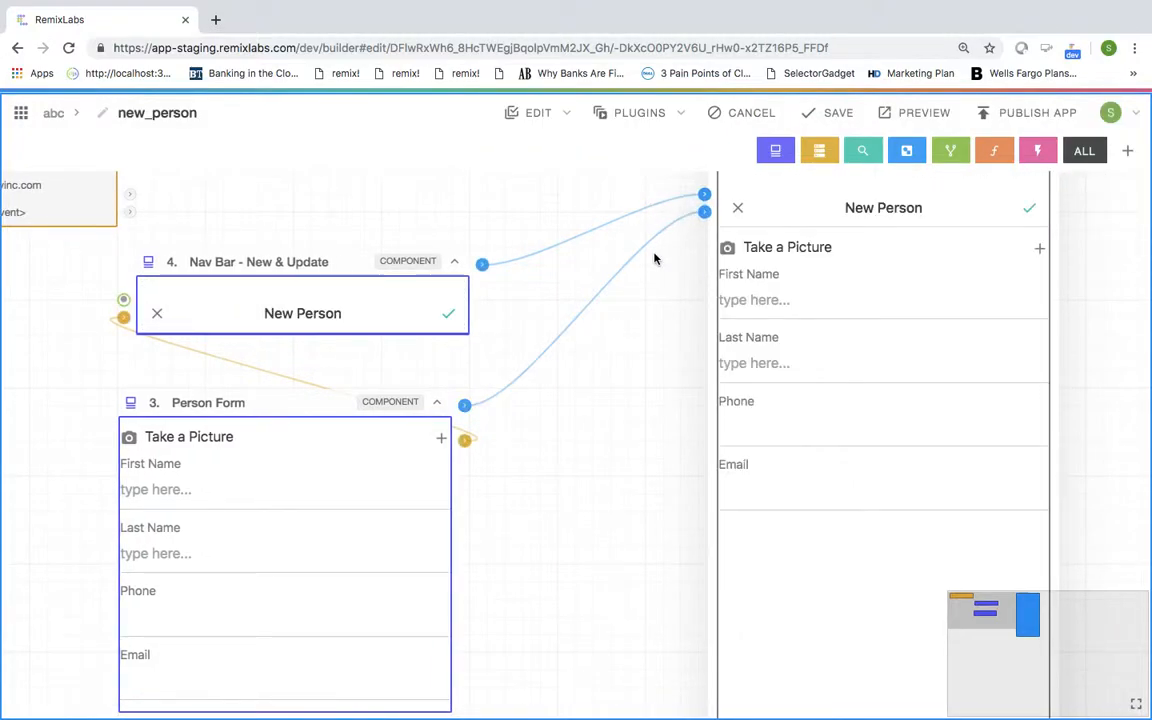
{"action": "scroll", "coordinate": [450, 465], "scroll_direction": "right", "scroll_amount": 4}
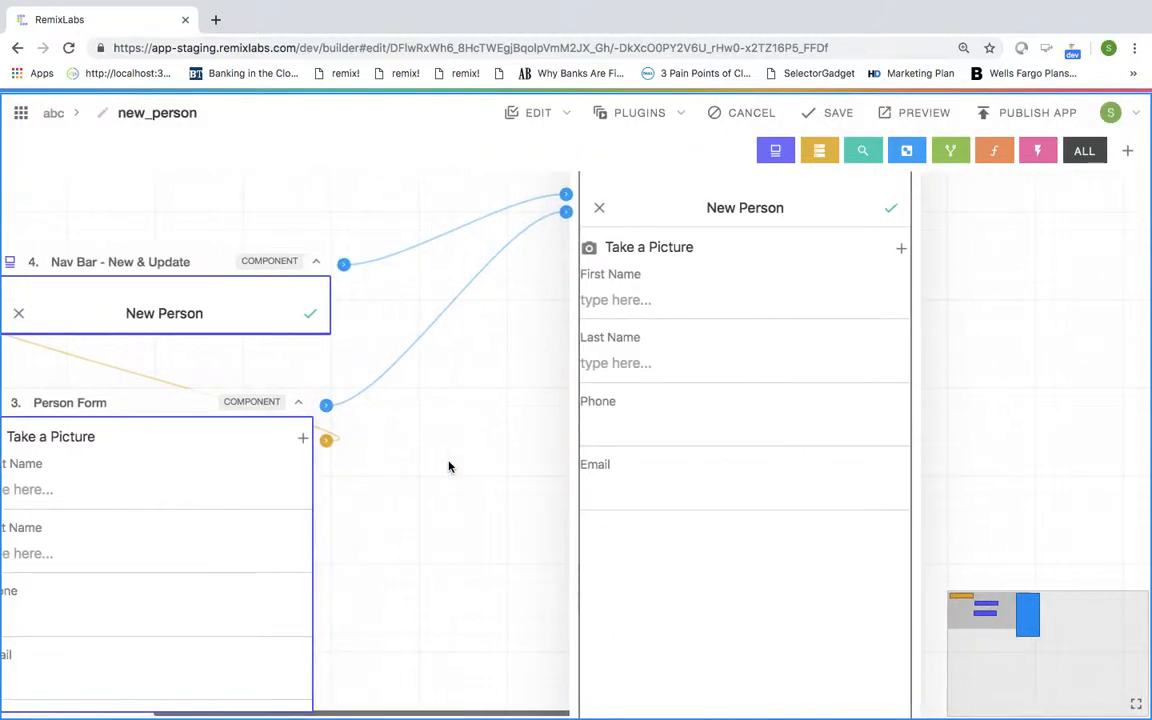
{"action": "scroll", "coordinate": [449, 467], "scroll_direction": "up", "scroll_amount": 2}
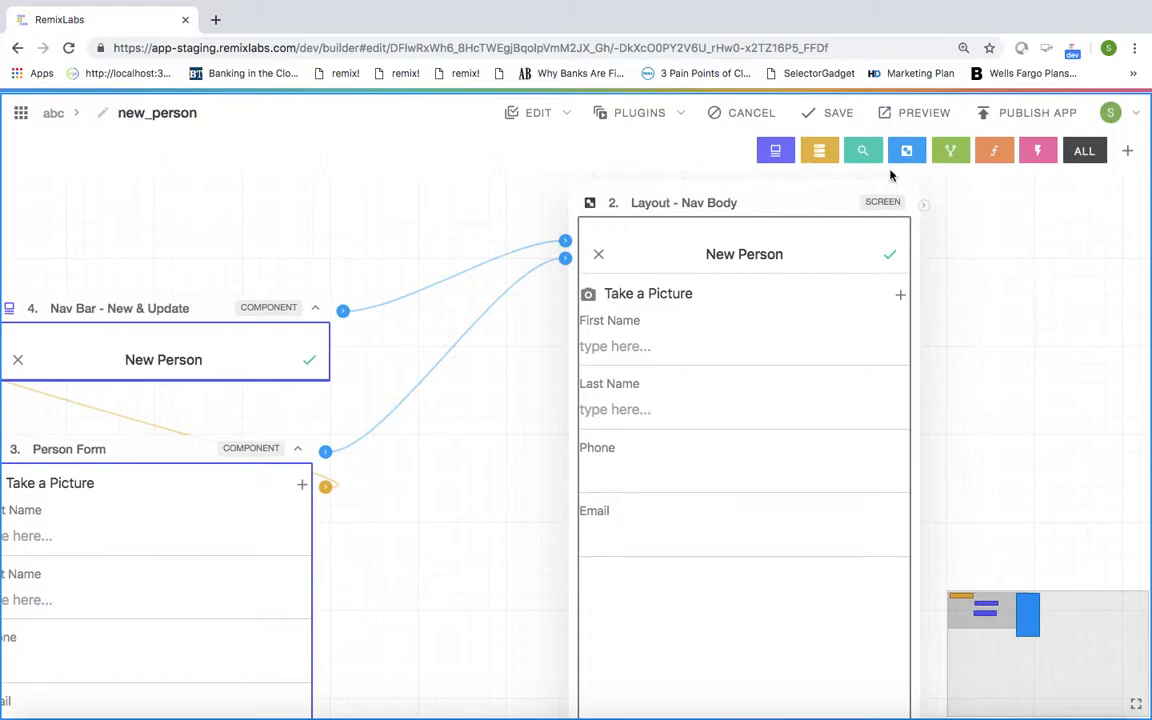
Step: Save the new_person screen, reopen it from the screen list, and launch its preview
{"action": "left_click", "coordinate": [842, 113]}
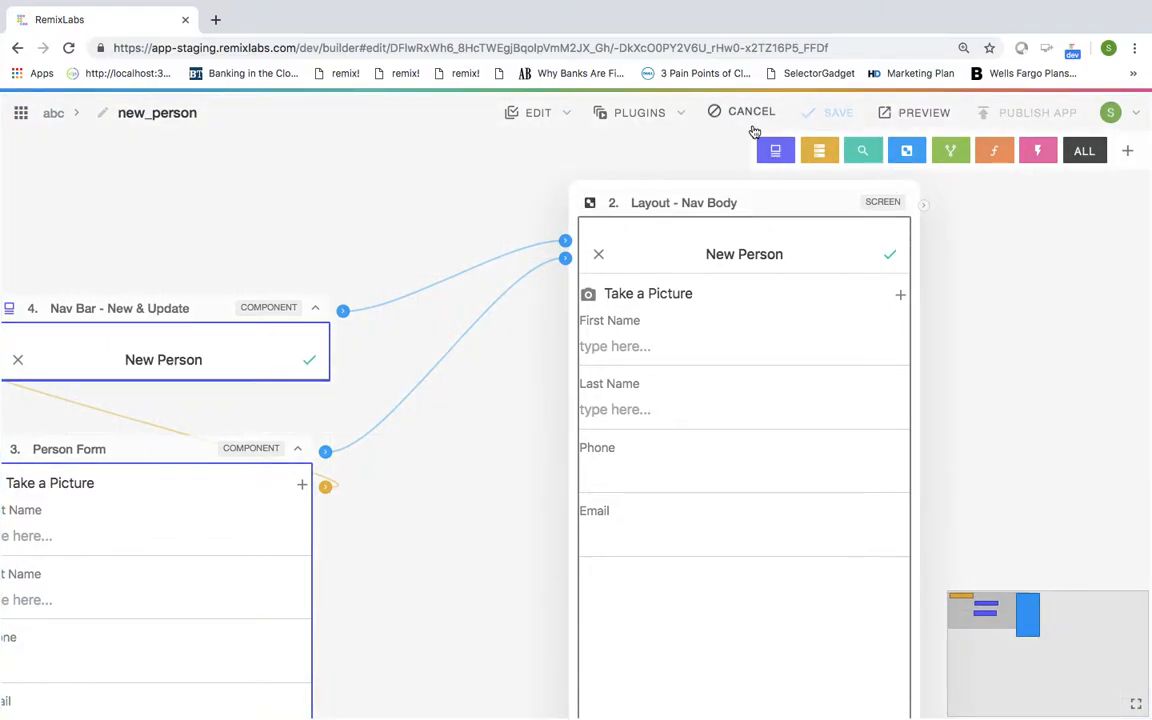
{"action": "left_click", "coordinate": [754, 131]}
{"action": "mouse_move", "coordinate": [39, 488]}
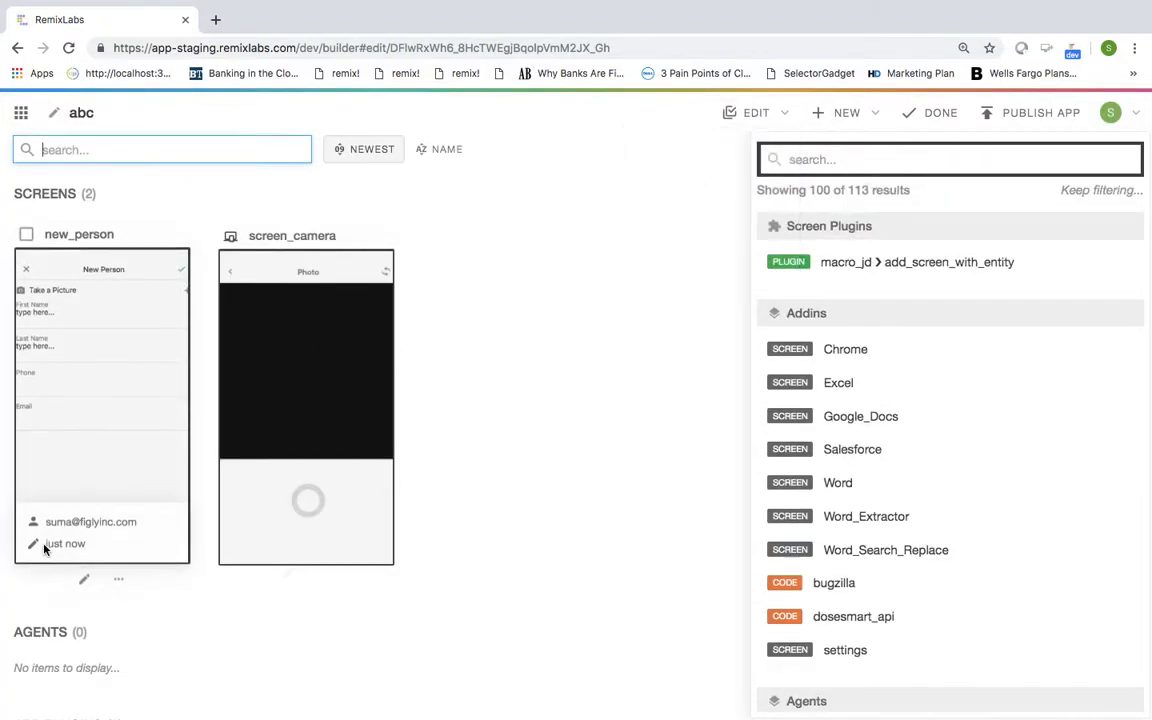
{"action": "left_click", "coordinate": [79, 578]}
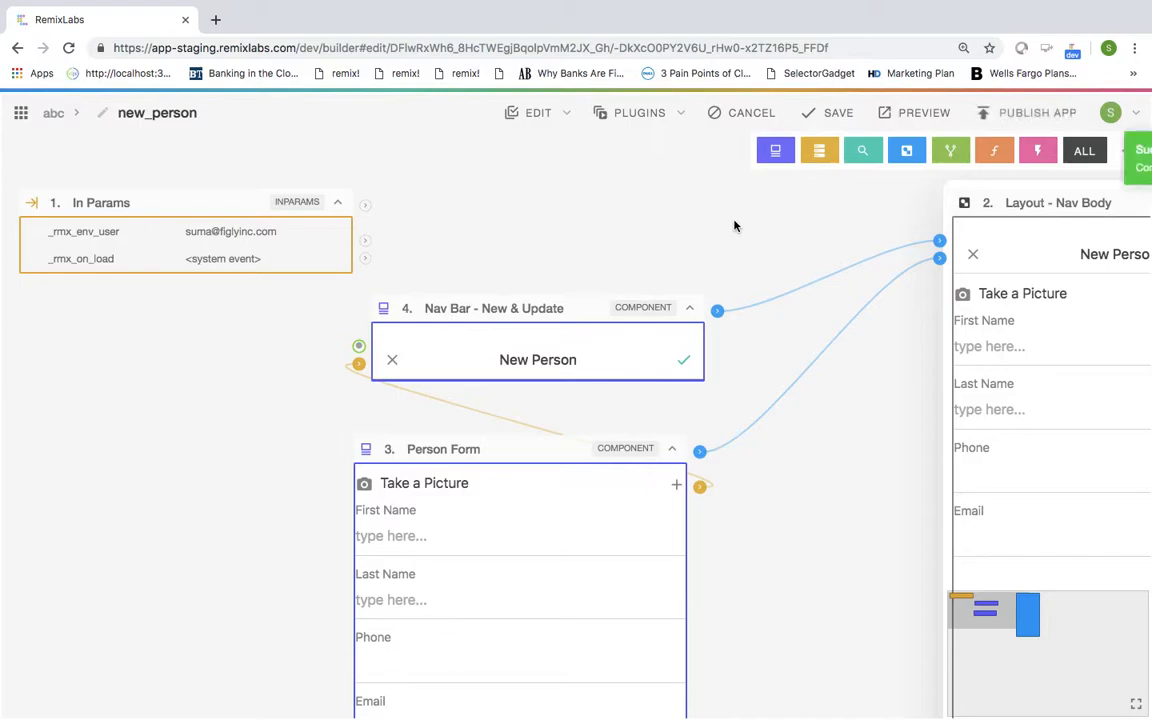
{"action": "scroll", "coordinate": [733, 226], "scroll_direction": "right", "scroll_amount": 5}
{"action": "scroll", "coordinate": [733, 226], "scroll_direction": "right", "scroll_amount": 1}
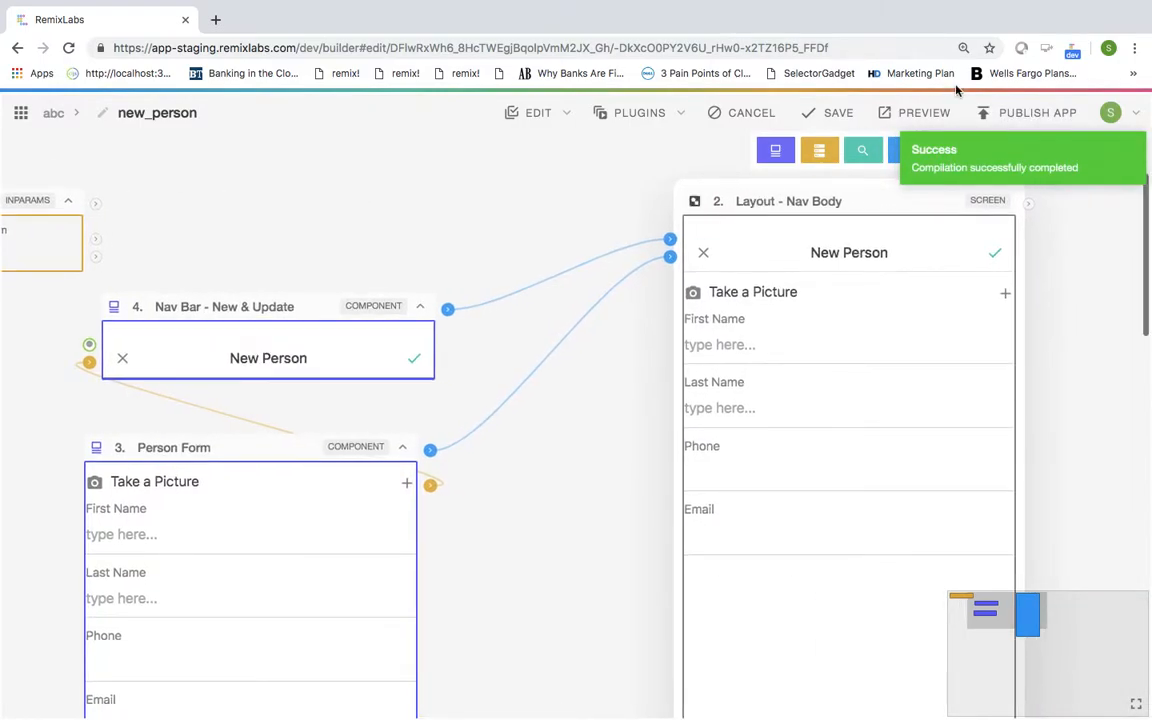
{"action": "left_click", "coordinate": [923, 113]}
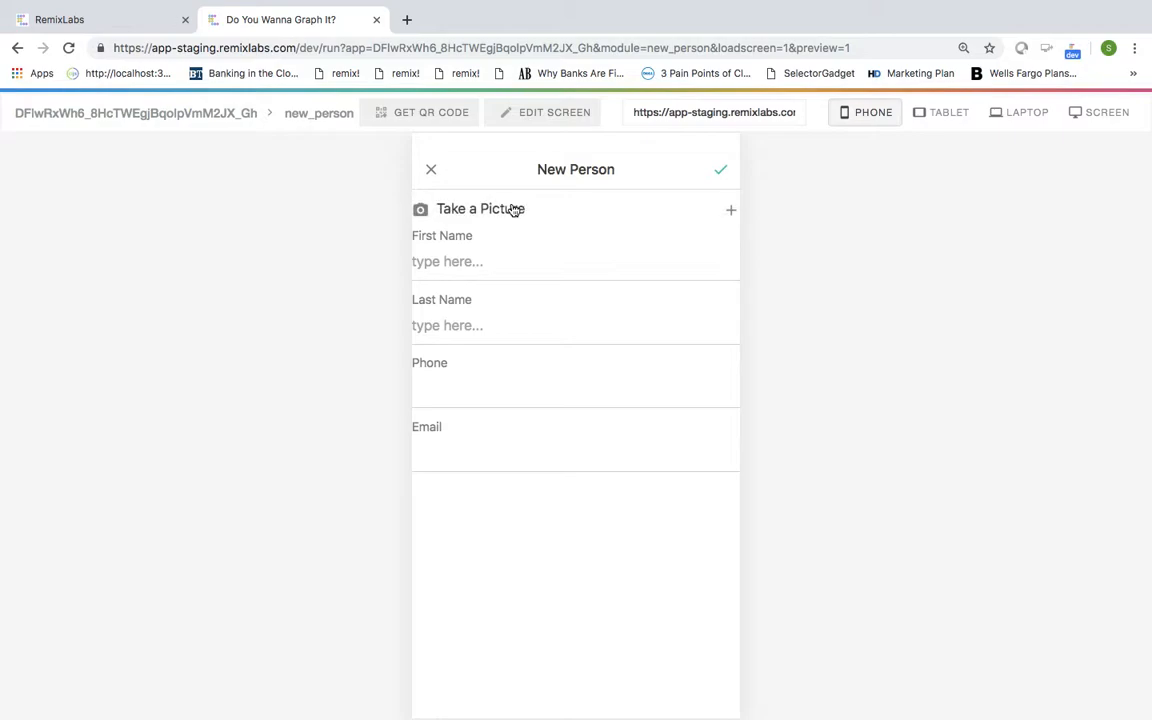
Step: Enter the person's first name, last name, phone number and e-mail address, then submit the New Person form
{"action": "left_click", "coordinate": [421, 261]}
{"action": "type", "text": "Suma"}
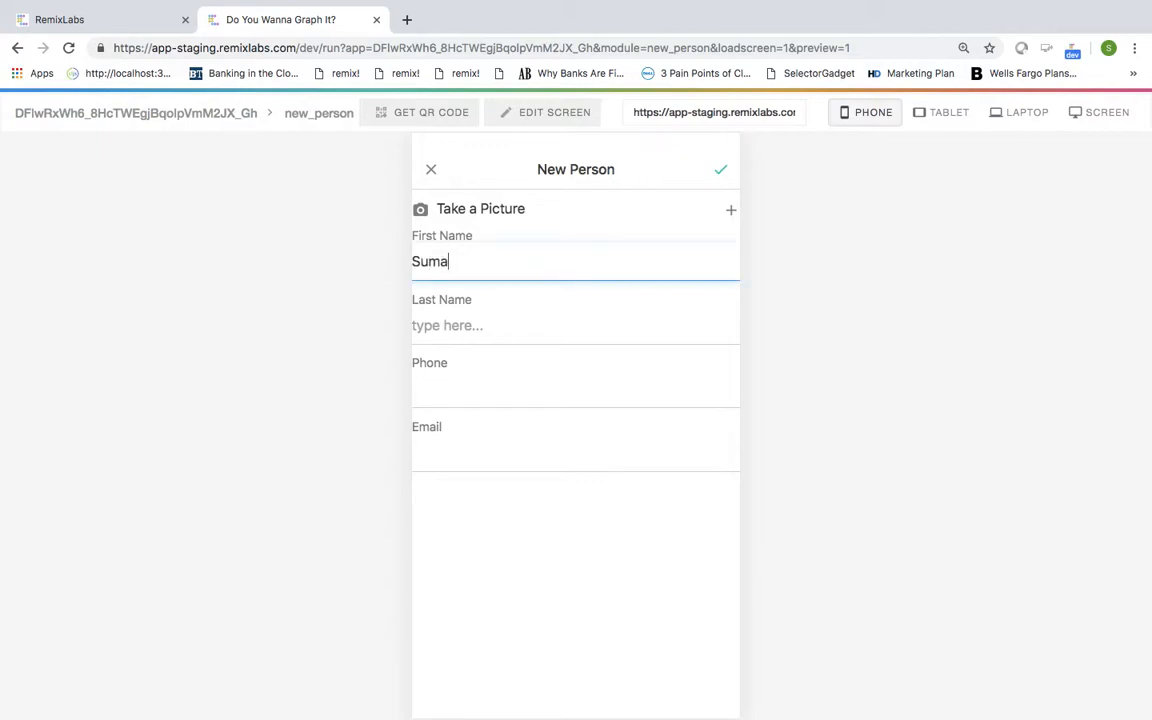
{"action": "left_click", "coordinate": [433, 330]}
{"action": "type", "text": "N"}
{"action": "left_click", "coordinate": [446, 392]}
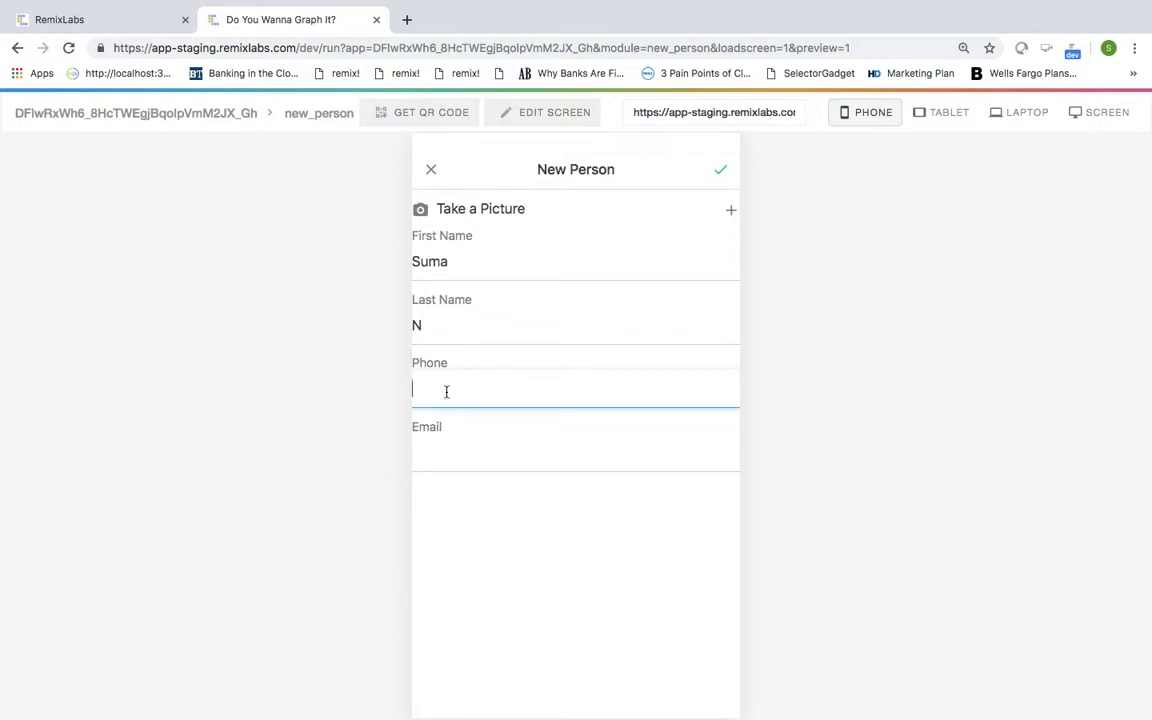
{"action": "left_click", "coordinate": [425, 463]}
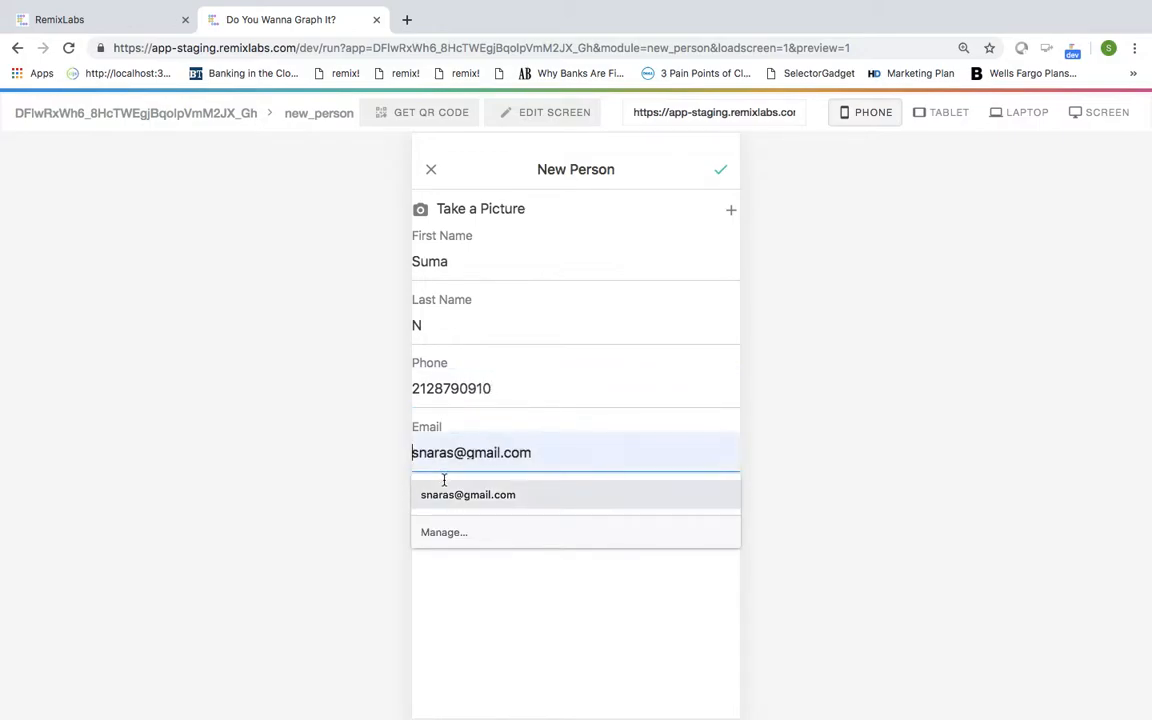
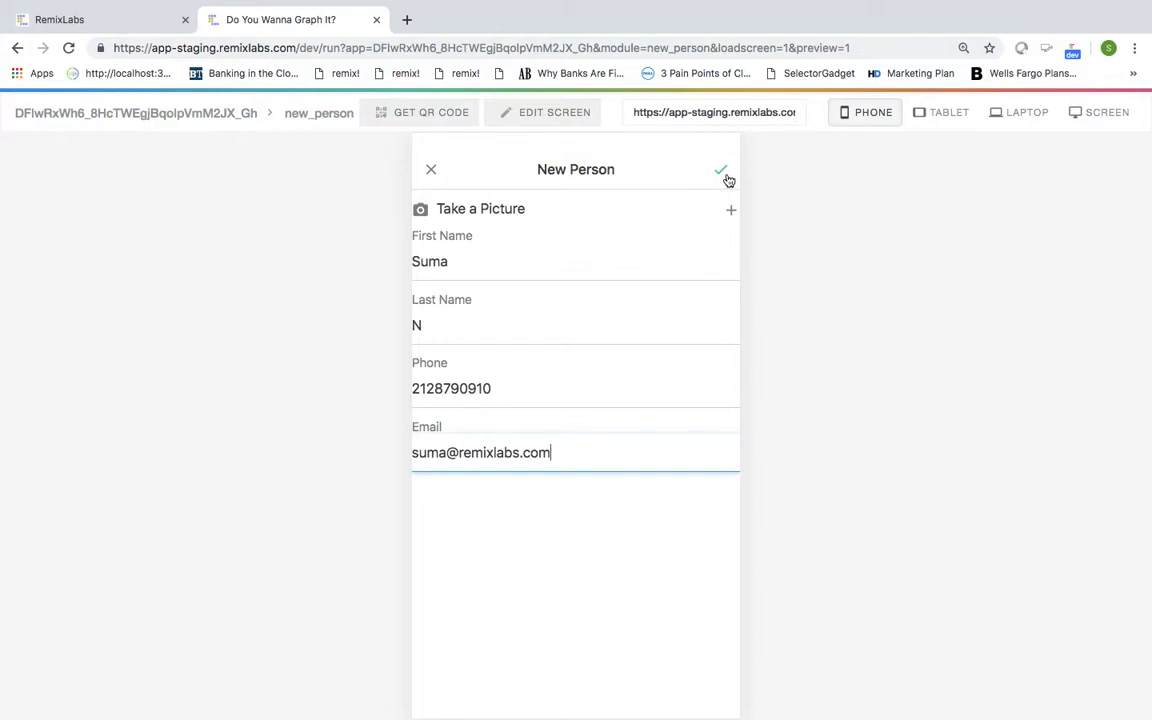
{"action": "left_click", "coordinate": [723, 174]}
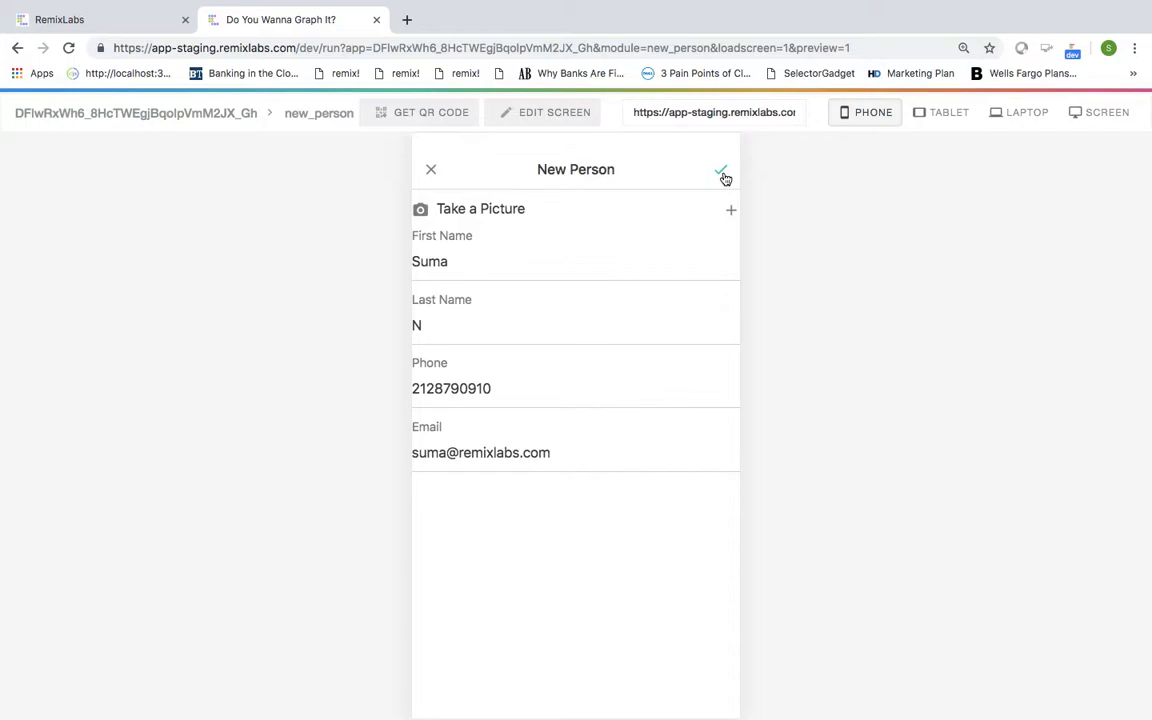